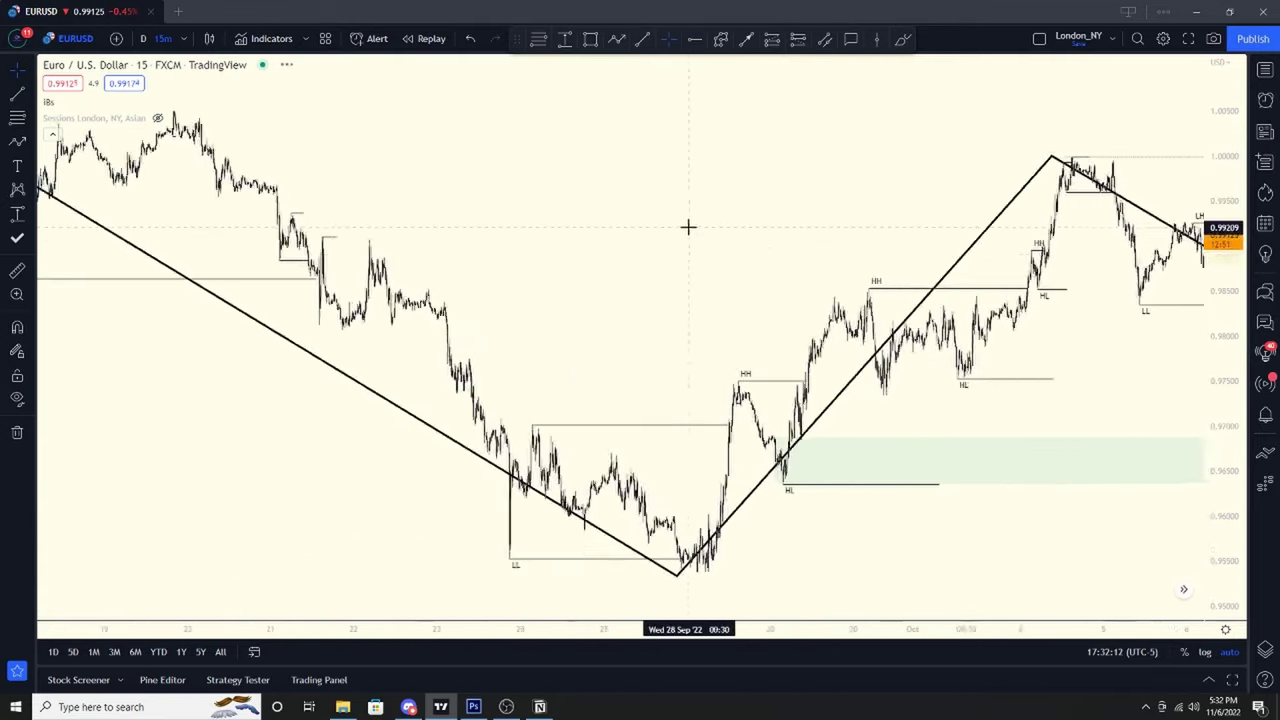
Examine the labelled market structure from the September decline to the early-October high on the 15-minute EURUSD chart
scroll(477, 533, down, 2)
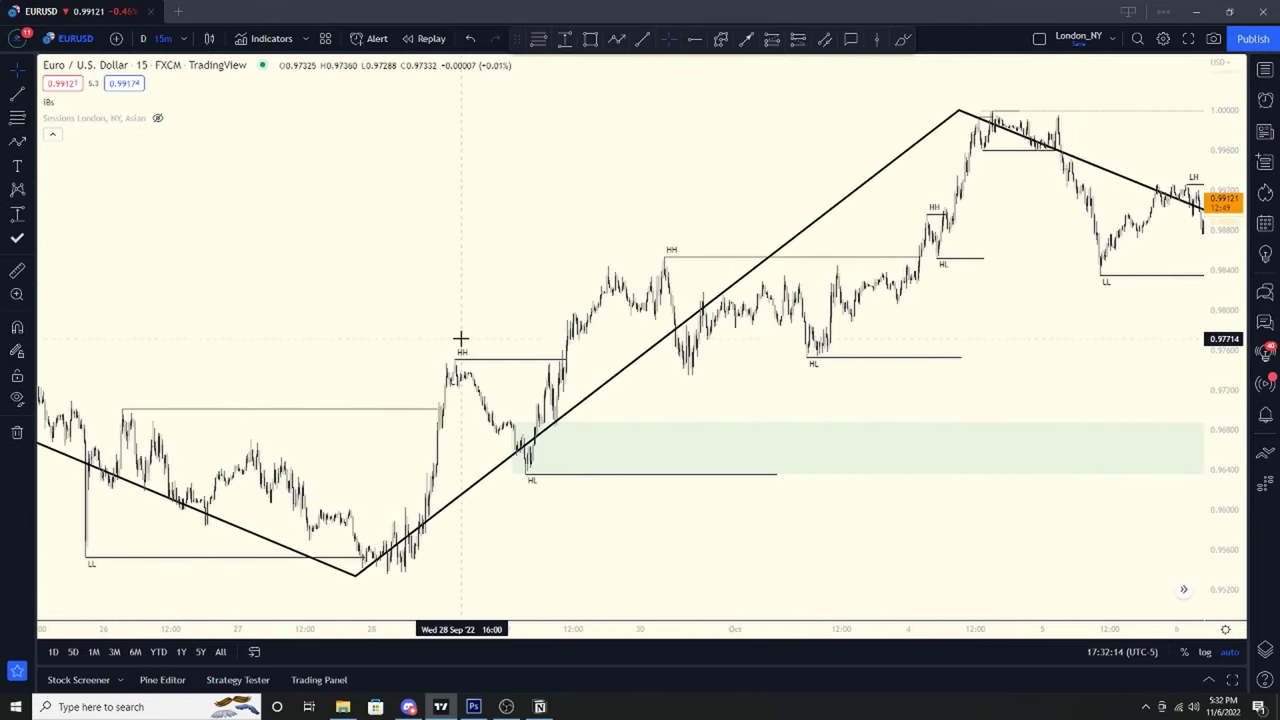
scroll(466, 337, up, 2)
scroll(591, 354, up, 2)
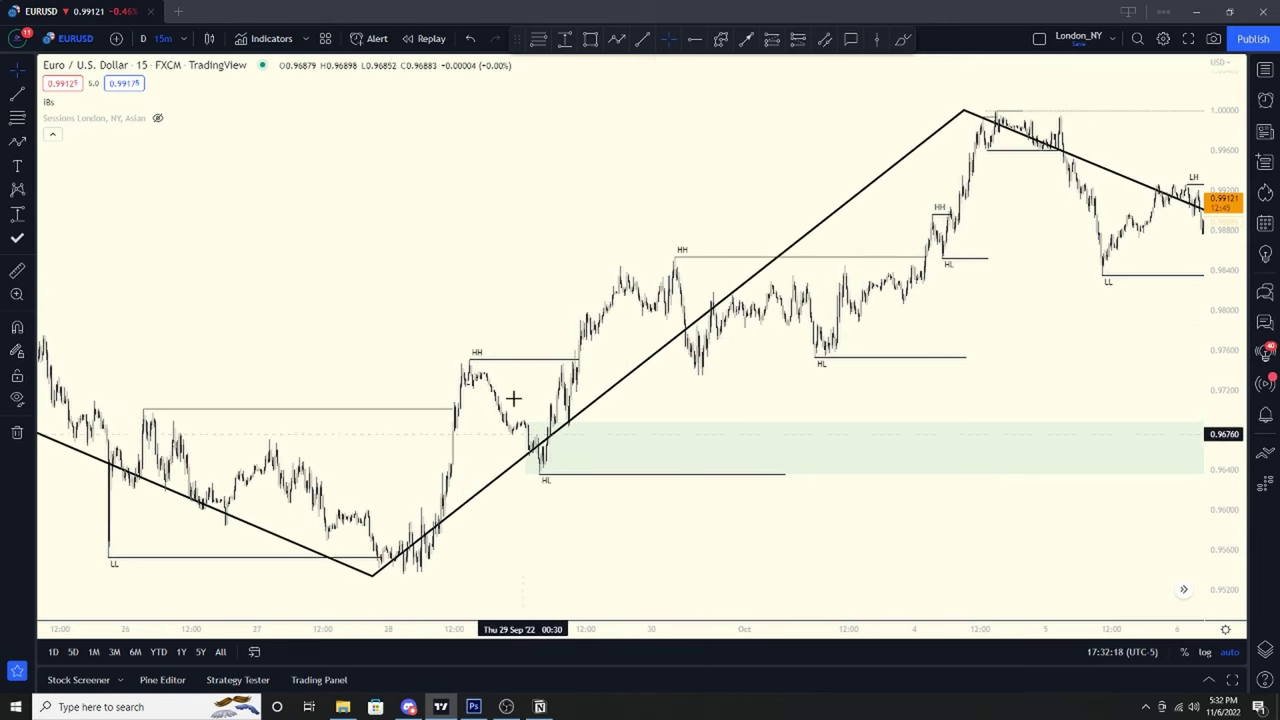
scroll(492, 354, down, 2)
scroll(683, 309, down, 2)
drag(753, 300, 523, 280)
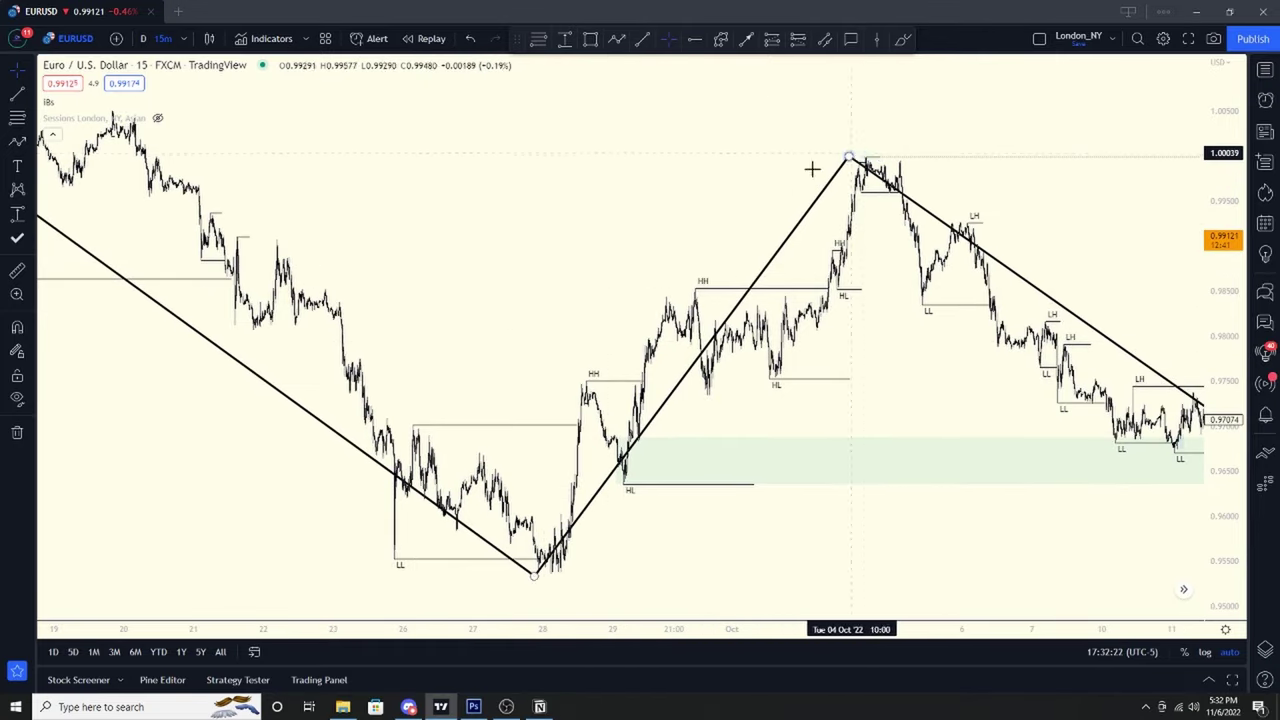
scroll(808, 146, down, 2)
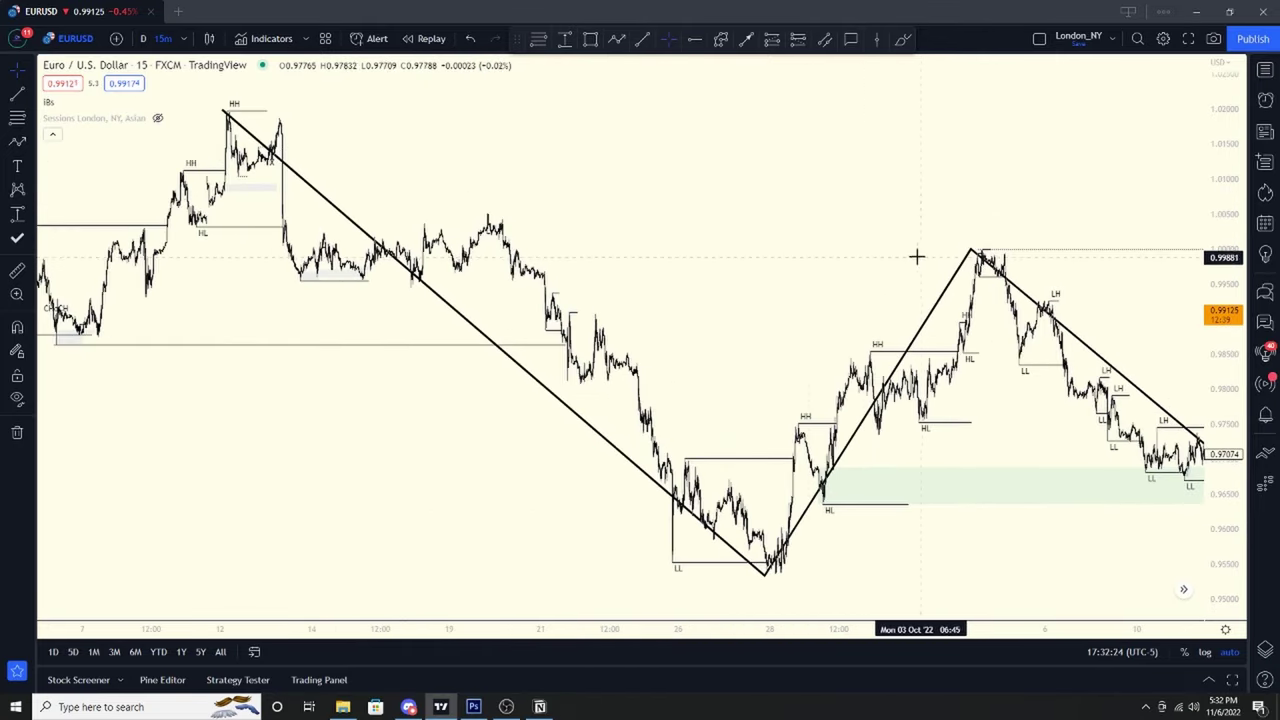
drag(709, 203, 669, 203)
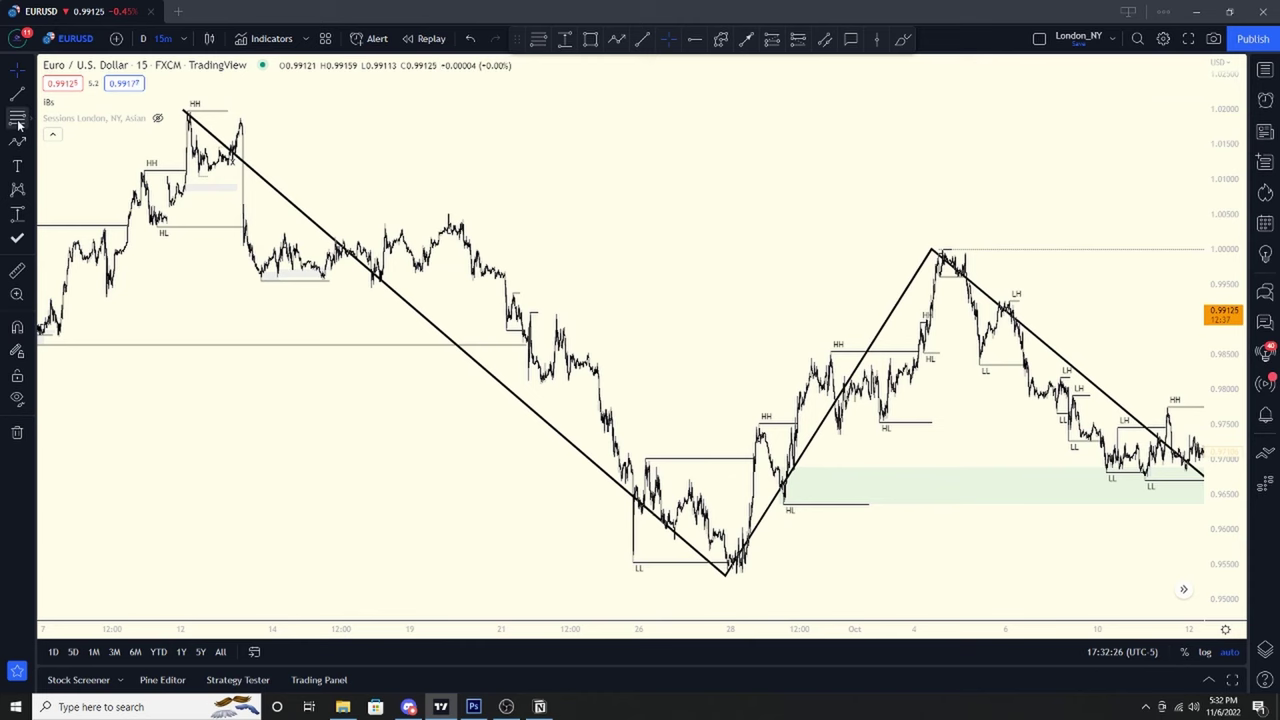
Draw a Fib Retracement from the mid-September high at about 1.02005 down to the 28 September low at about 0.95368
scroll(237, 106, down, 1)
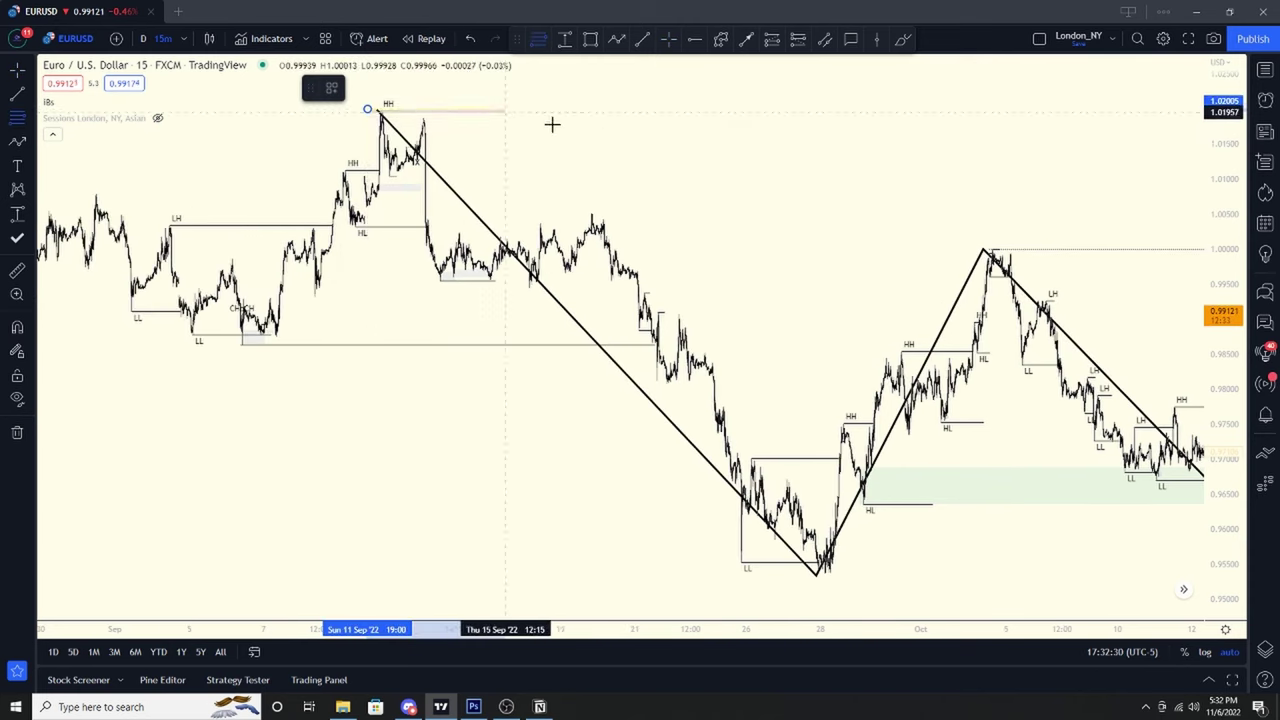
scroll(757, 390, up, 2)
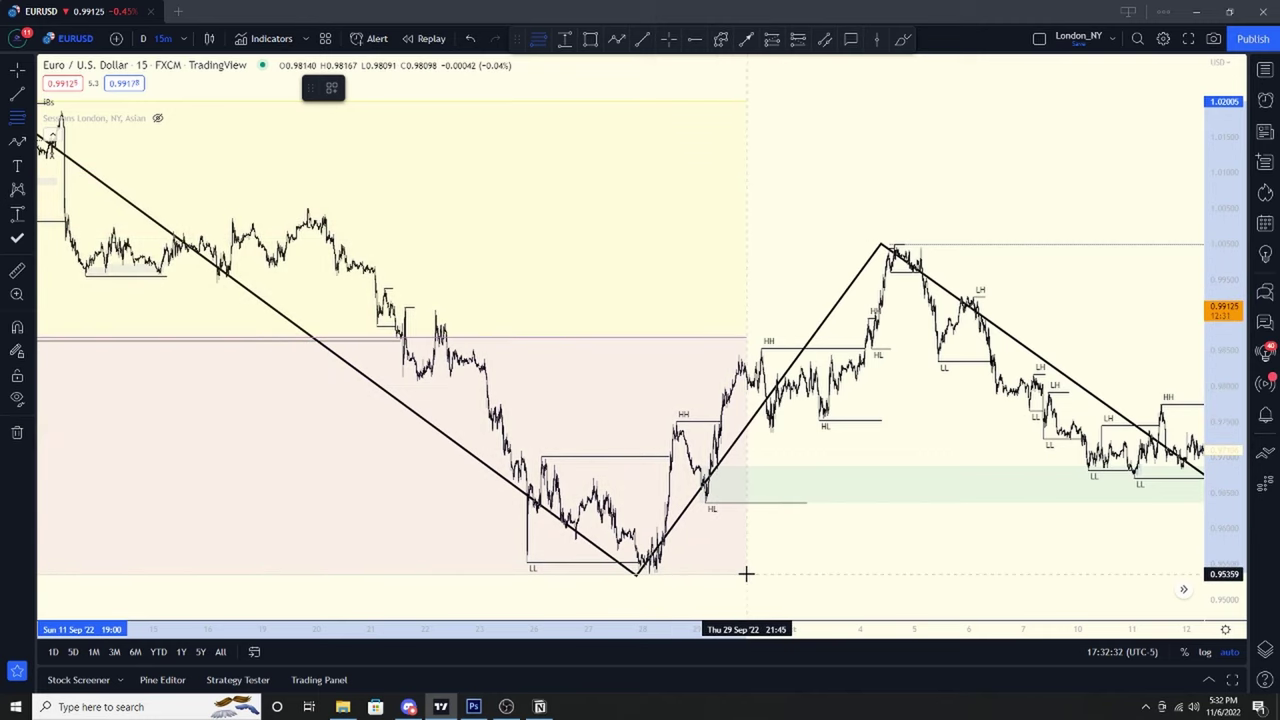
click(1037, 575)
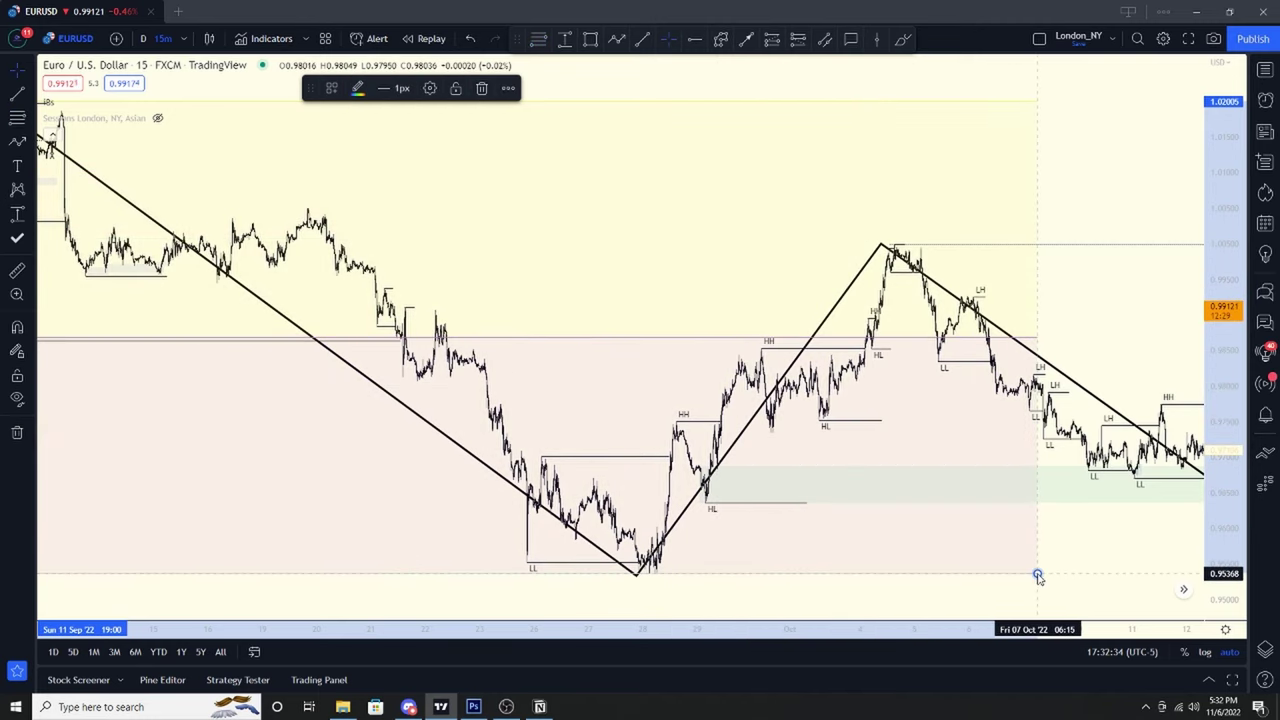
double_click(1037, 575)
key(Escape)
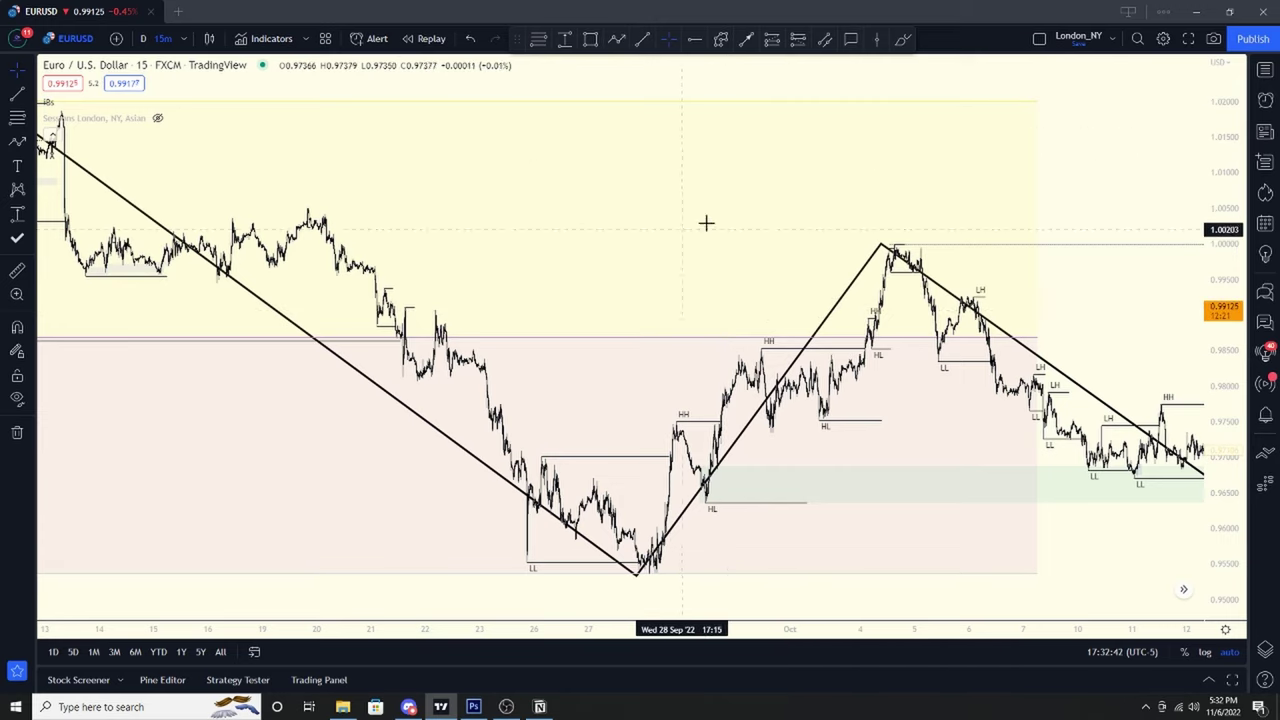
Examine the 4 October swing high and its surrounding price action in the upper half of the retracement range
scroll(652, 230, up, 6)
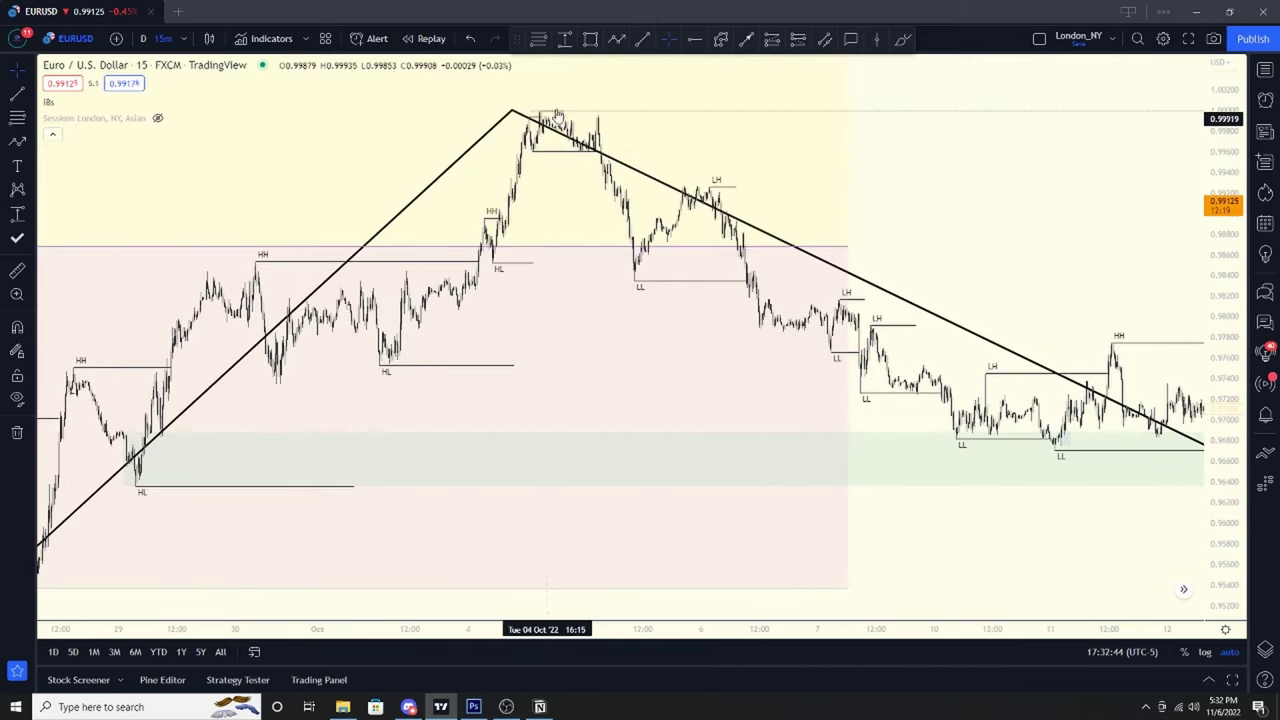
drag(911, 169, 1200, 175)
scroll(663, 346, up, 3)
mouse_move(663, 346)
mouse_down()
mouse_move(839, 225)
mouse_move(674, 326)
mouse_up()
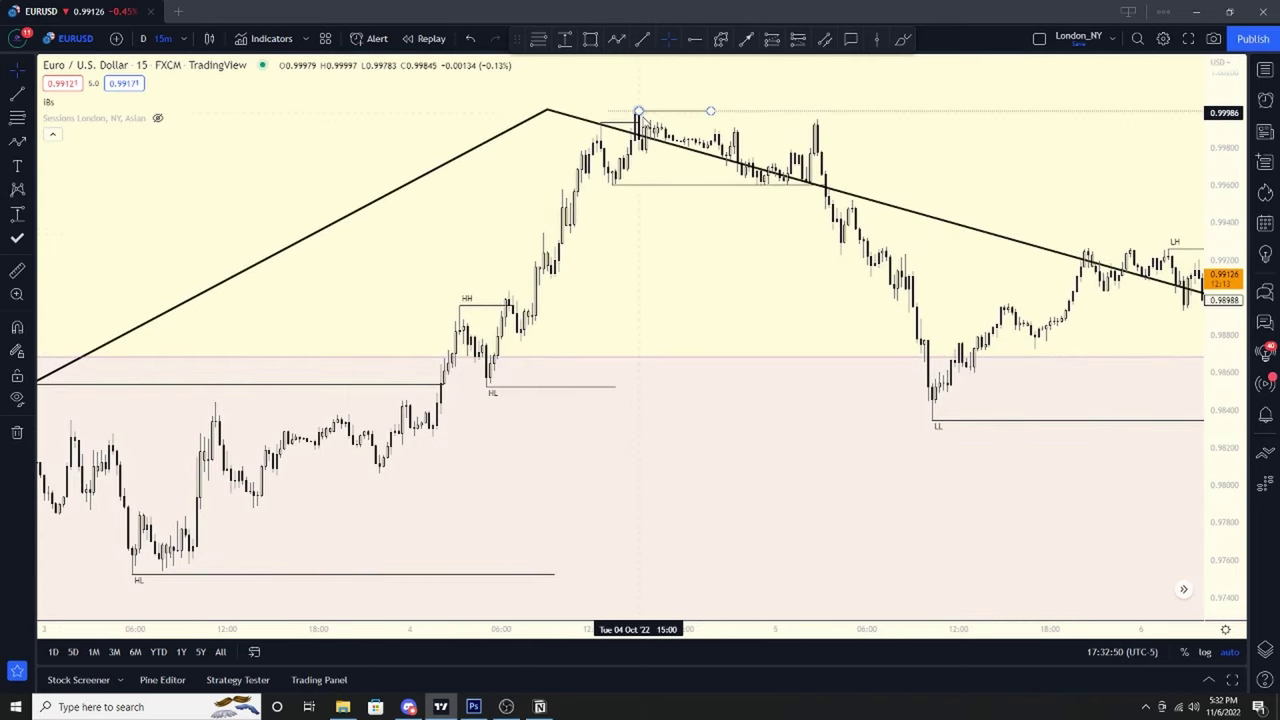
scroll(690, 153, down, 2)
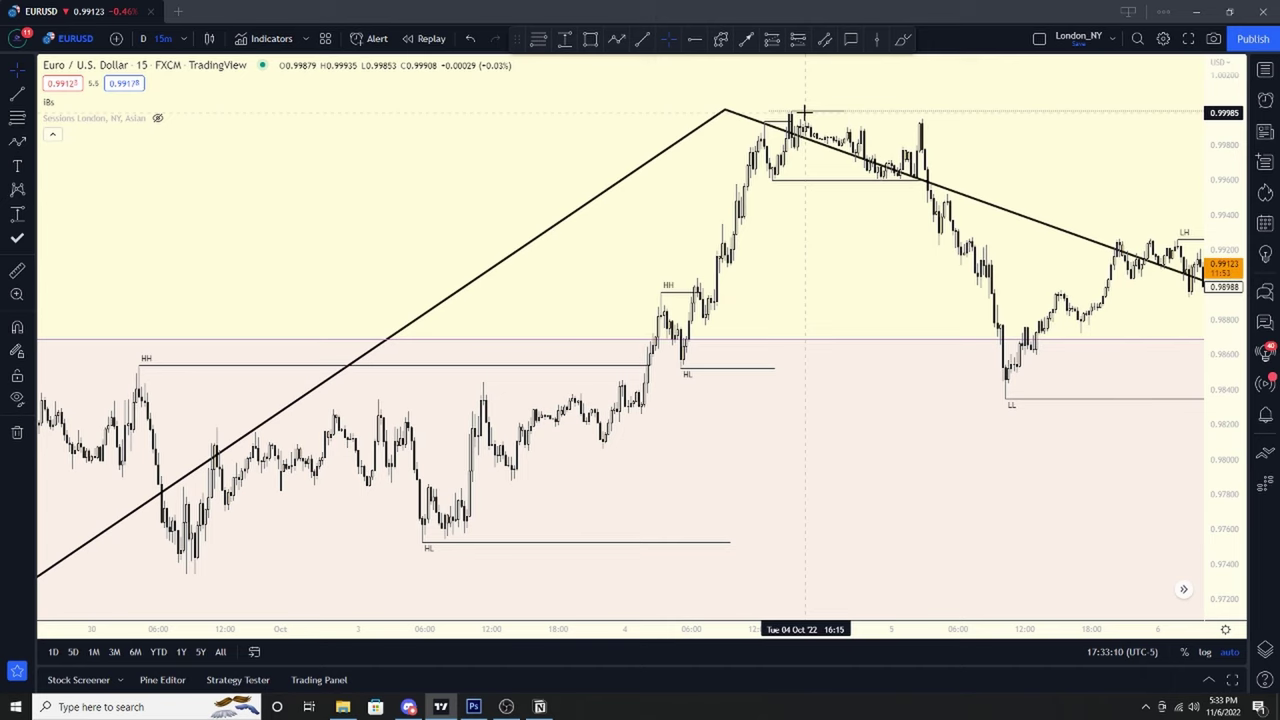
drag(780, 290, 683, 137)
drag(829, 169, 704, 208)
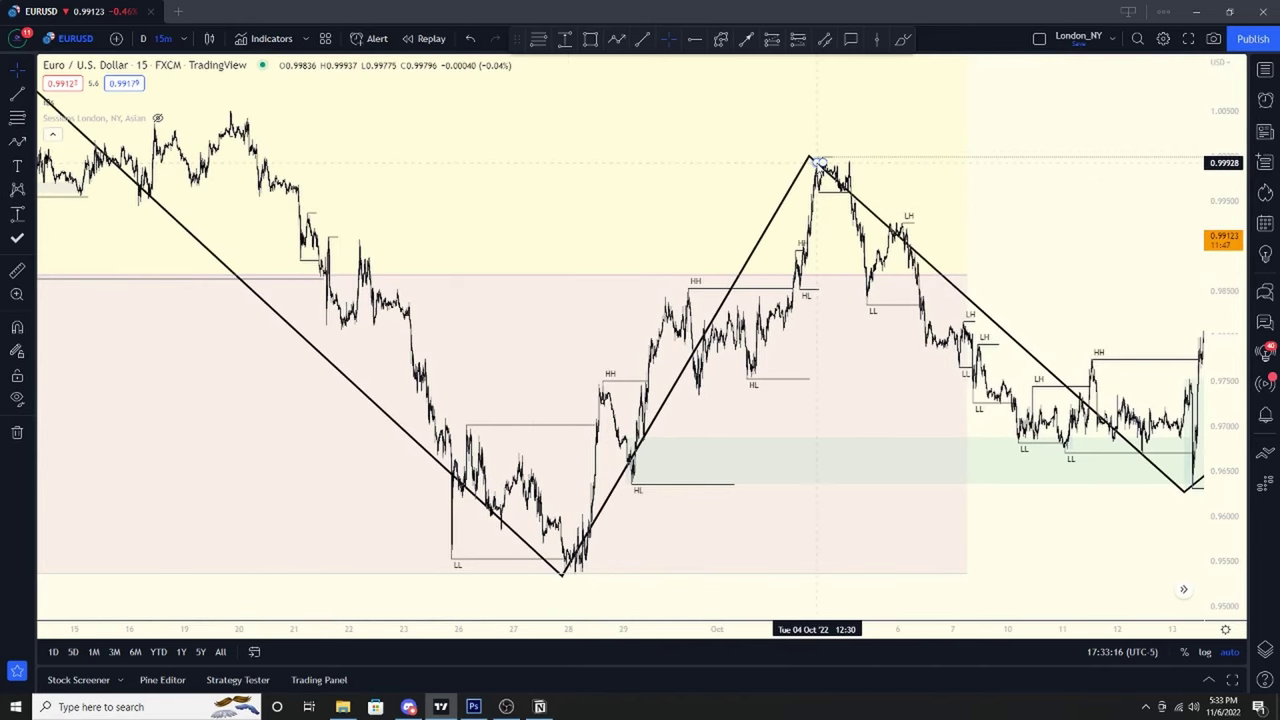
Switch the chart to the 4-hour timeframe and view the swings from September to November
click(183, 40)
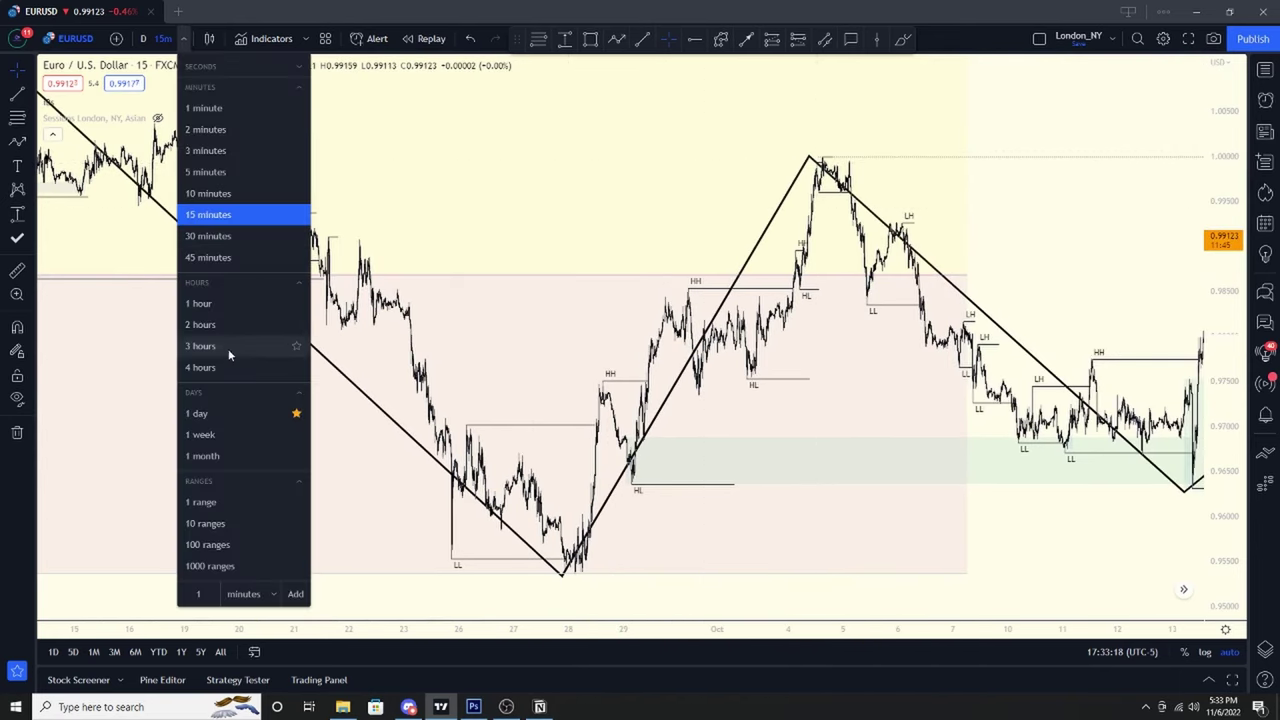
click(200, 367)
scroll(620, 250, up, 5)
scroll(645, 300, right, 5)
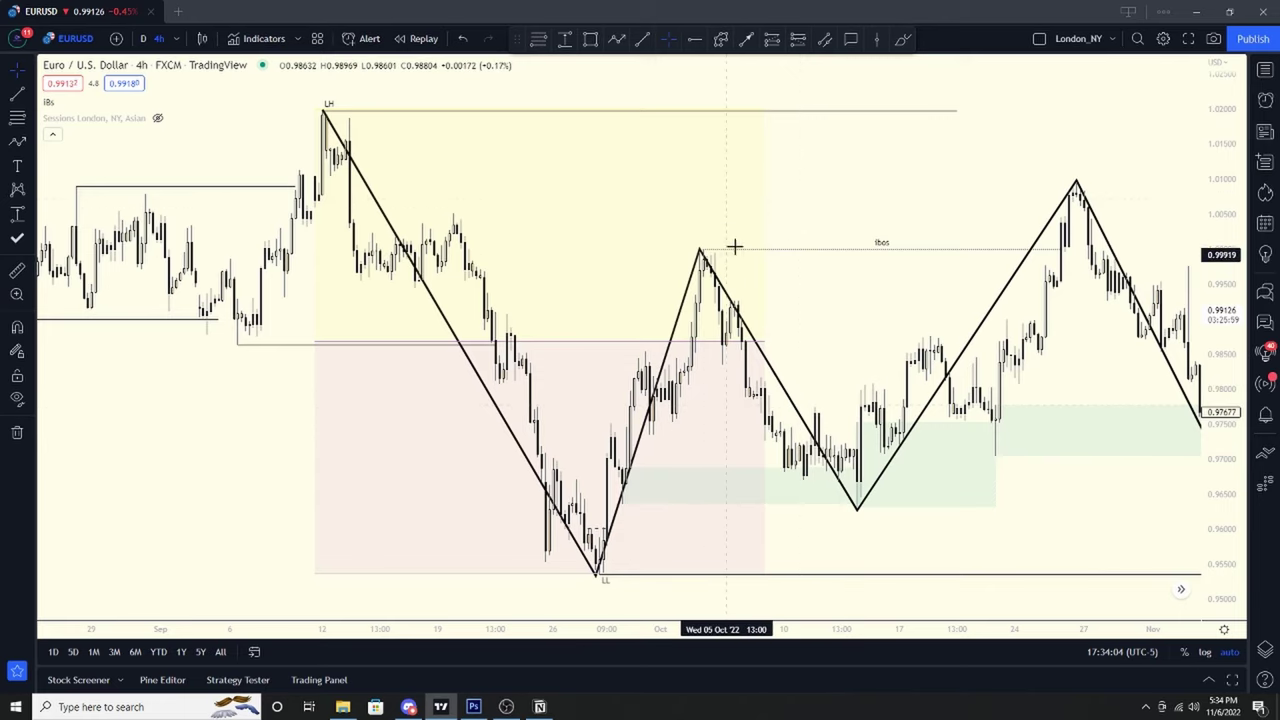
Delete the Fib Retracement drawing from the 4-hour chart
click(765, 184)
click(771, 204)
scroll(837, 211, right, 10)
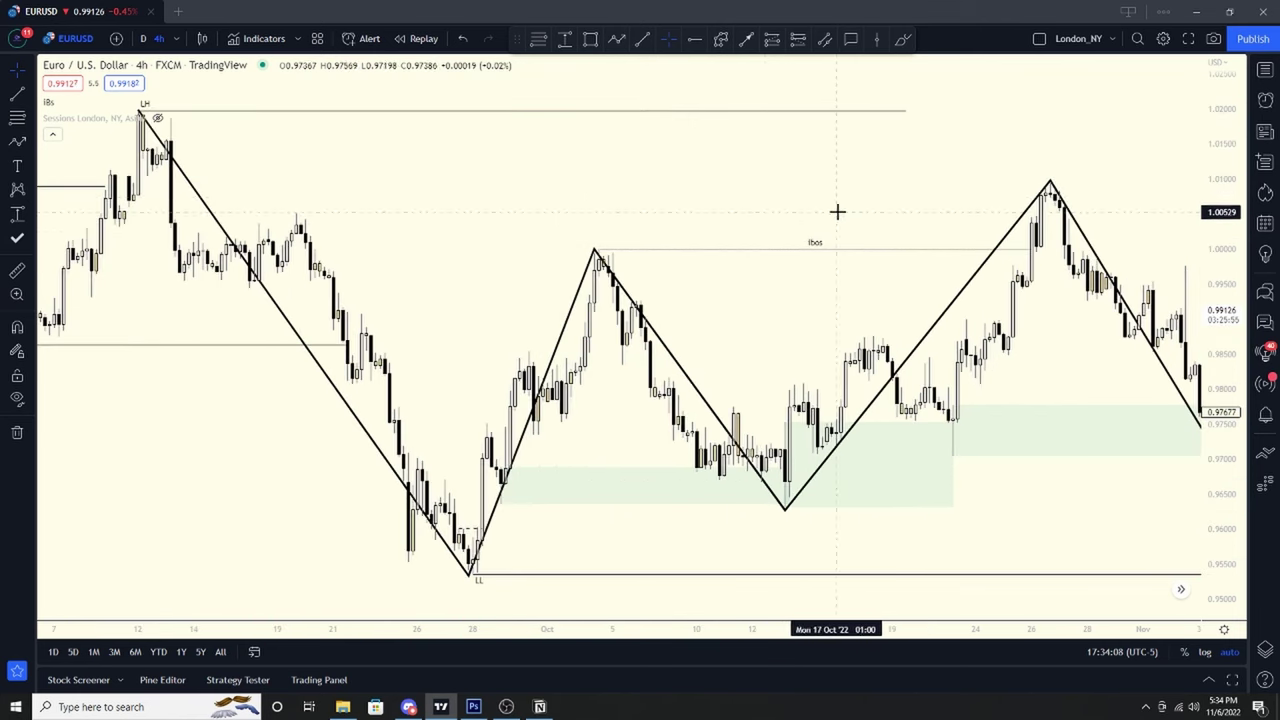
scroll(594, 209, left, 5)
scroll(560, 211, right, 5)
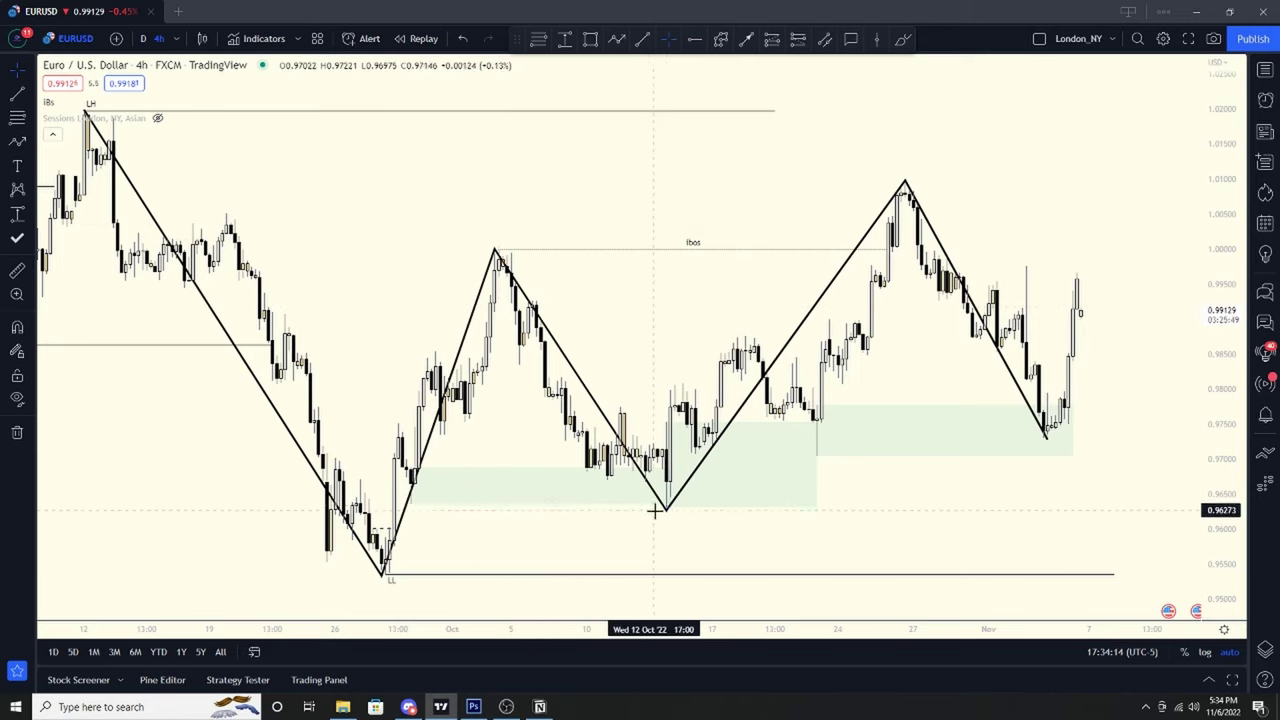
click(394, 471)
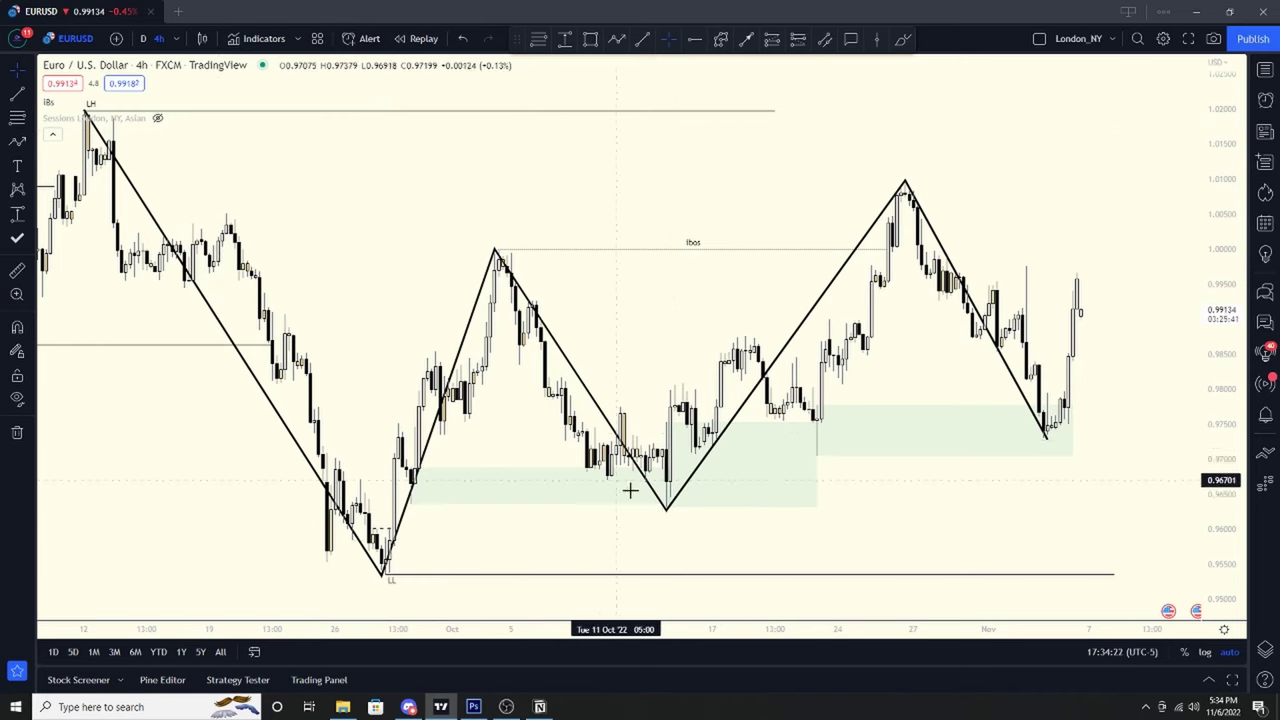
Switch the chart to the 15-minute timeframe and show the October decline from the high at 1.00000
click(163, 40)
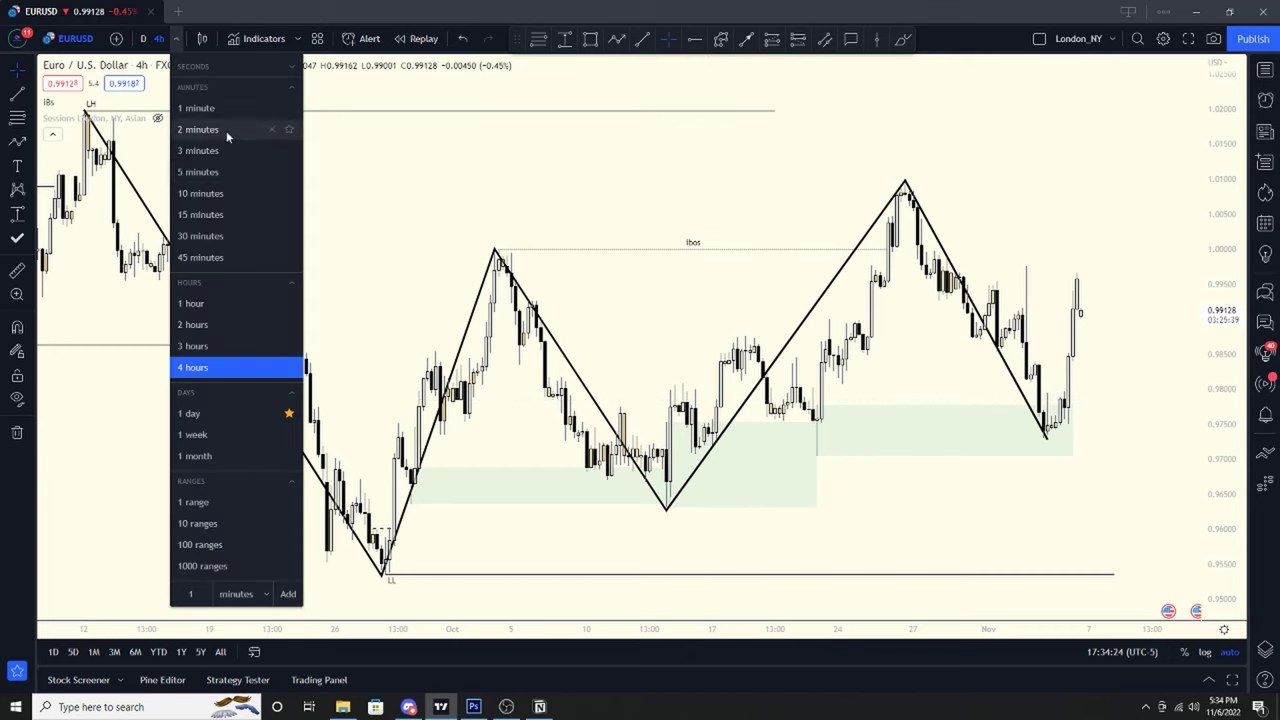
click(208, 212)
scroll(665, 254, down, 5)
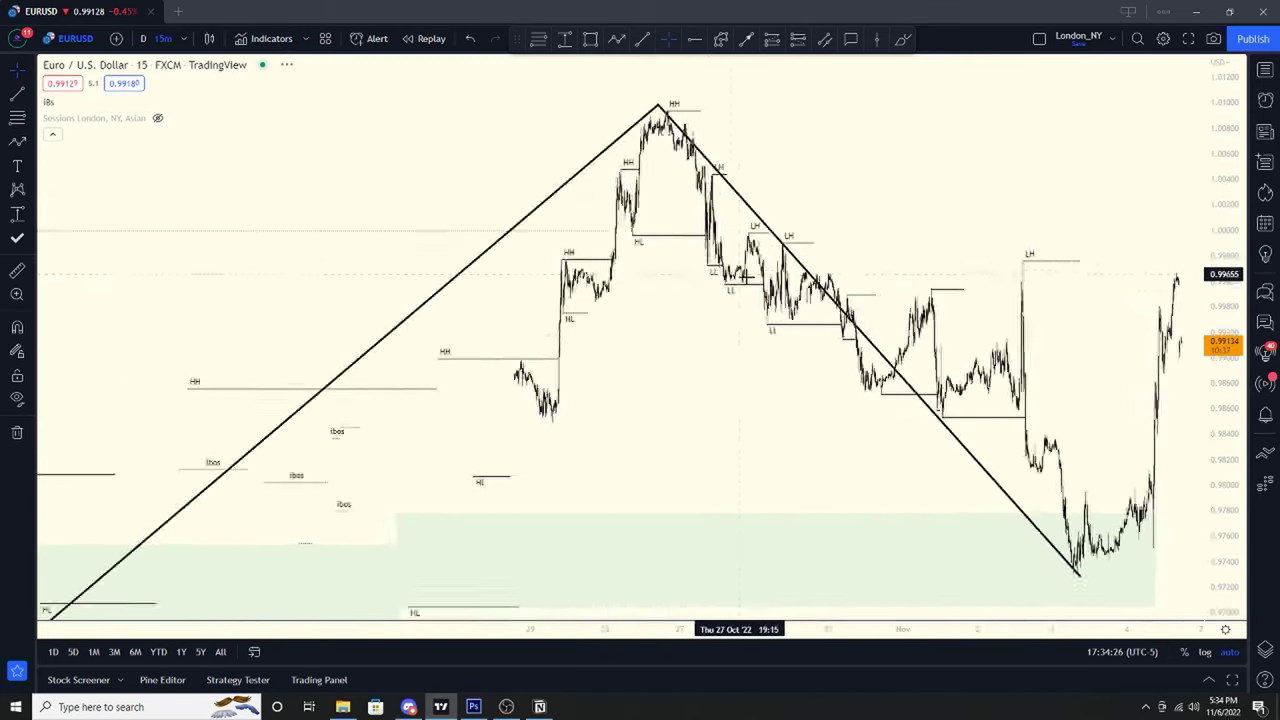
drag(394, 283, 968, 237)
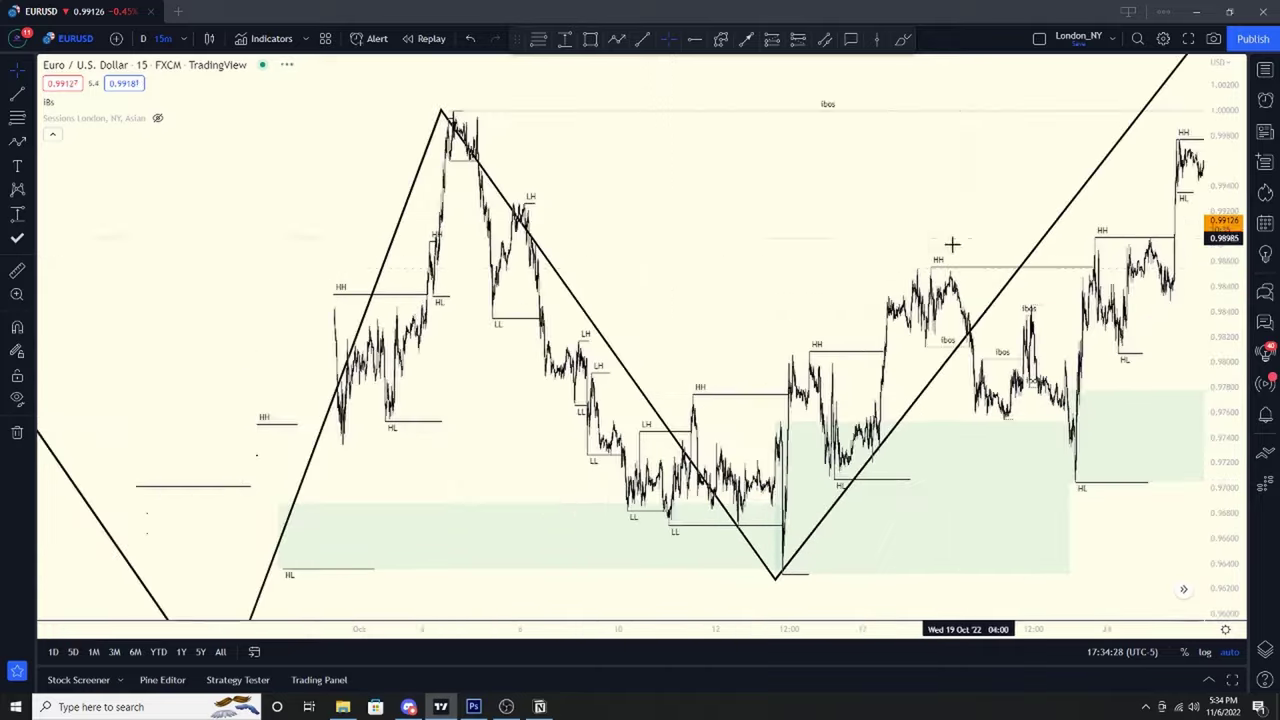
scroll(441, 245, up, 3)
drag(441, 245, 720, 240)
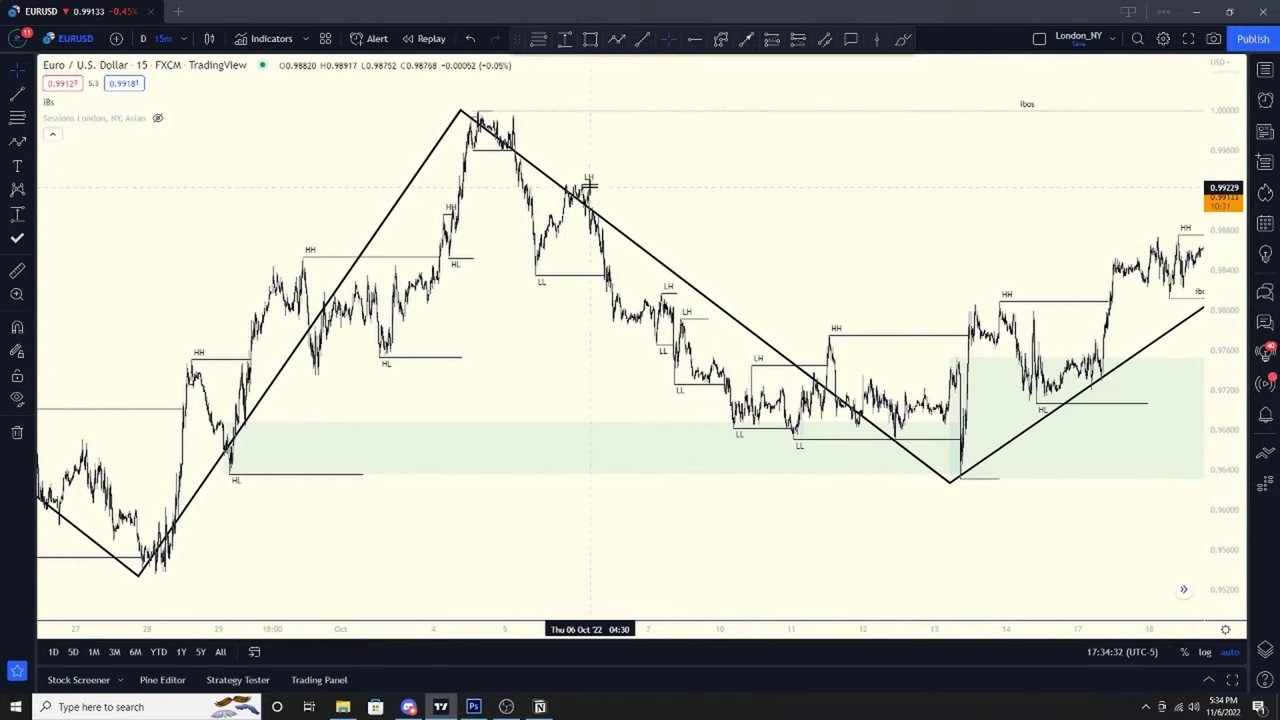
Examine the lower highs and lower lows into the green zone and the 11 October higher high
scroll(583, 265, up, 1)
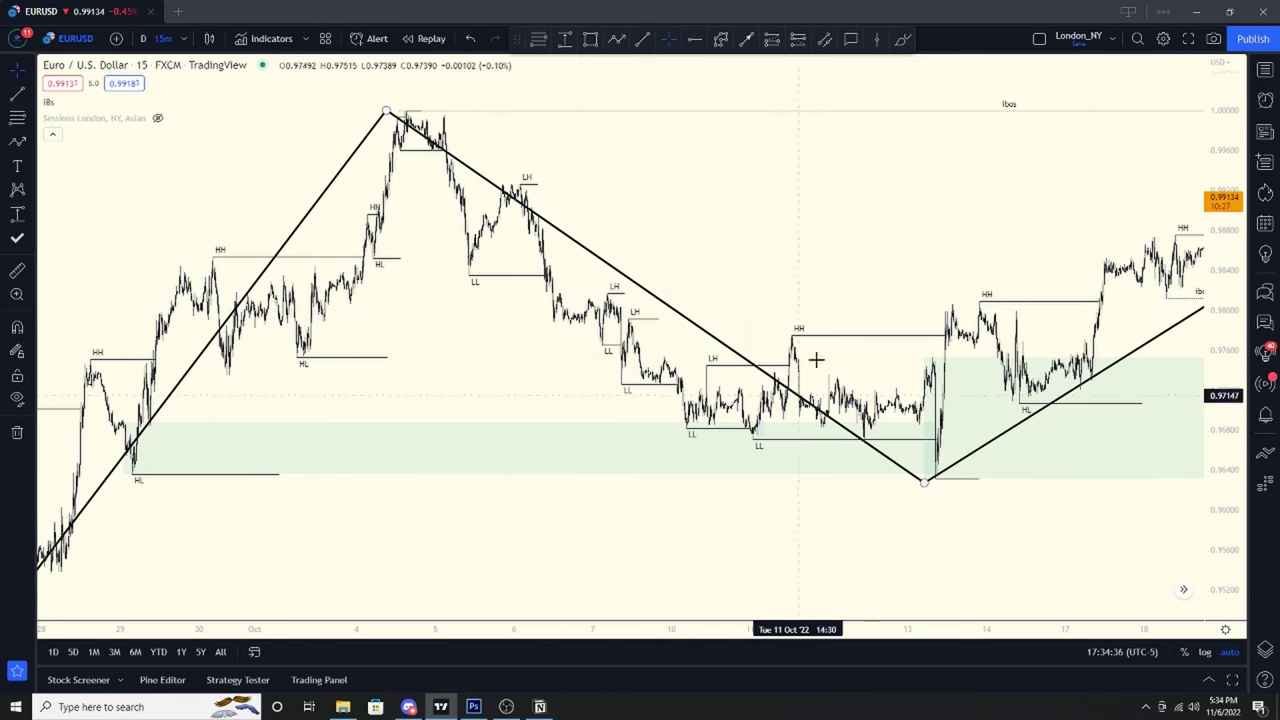
scroll(850, 420, up, 3)
scroll(331, 251, up, 3)
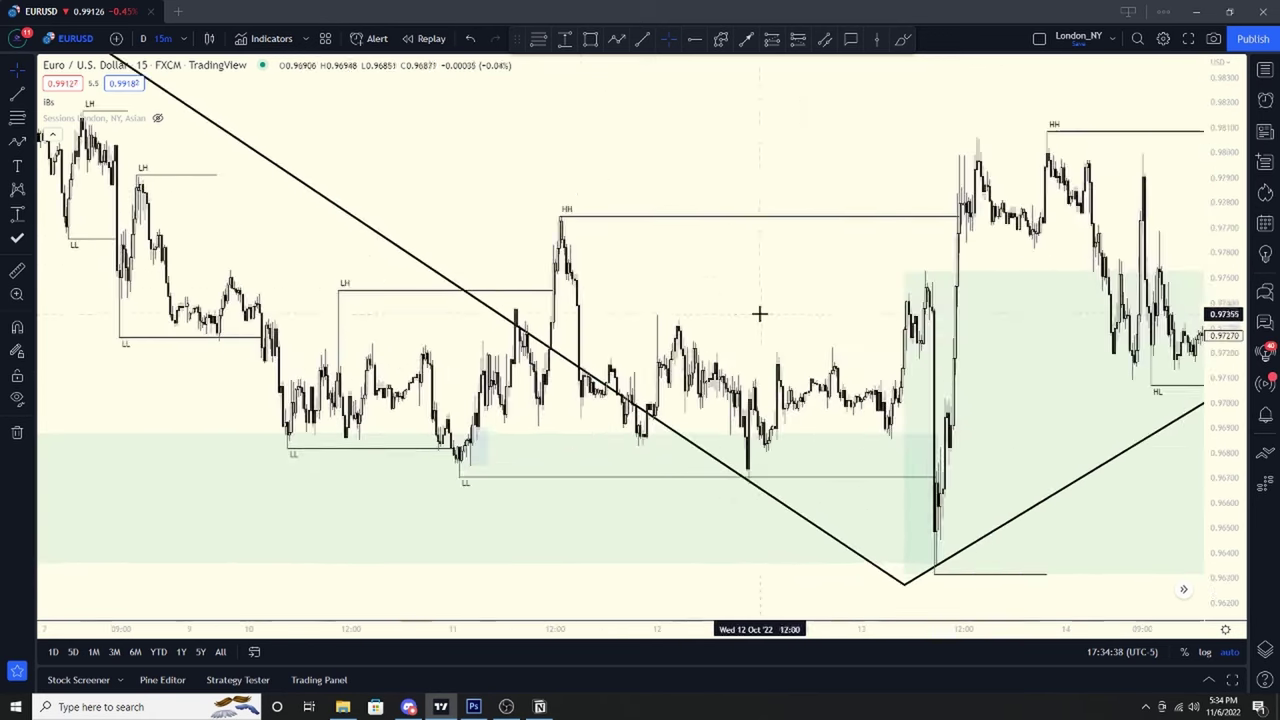
scroll(460, 310, left, 2)
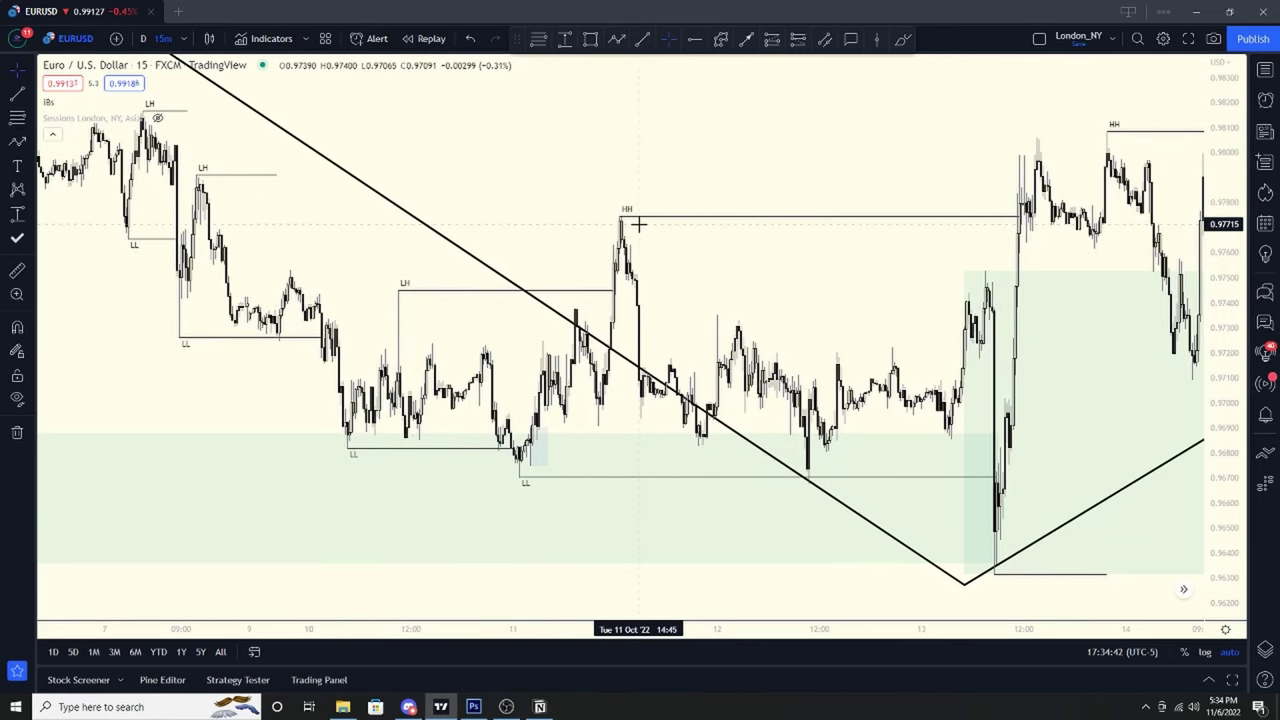
scroll(635, 224, down, 3)
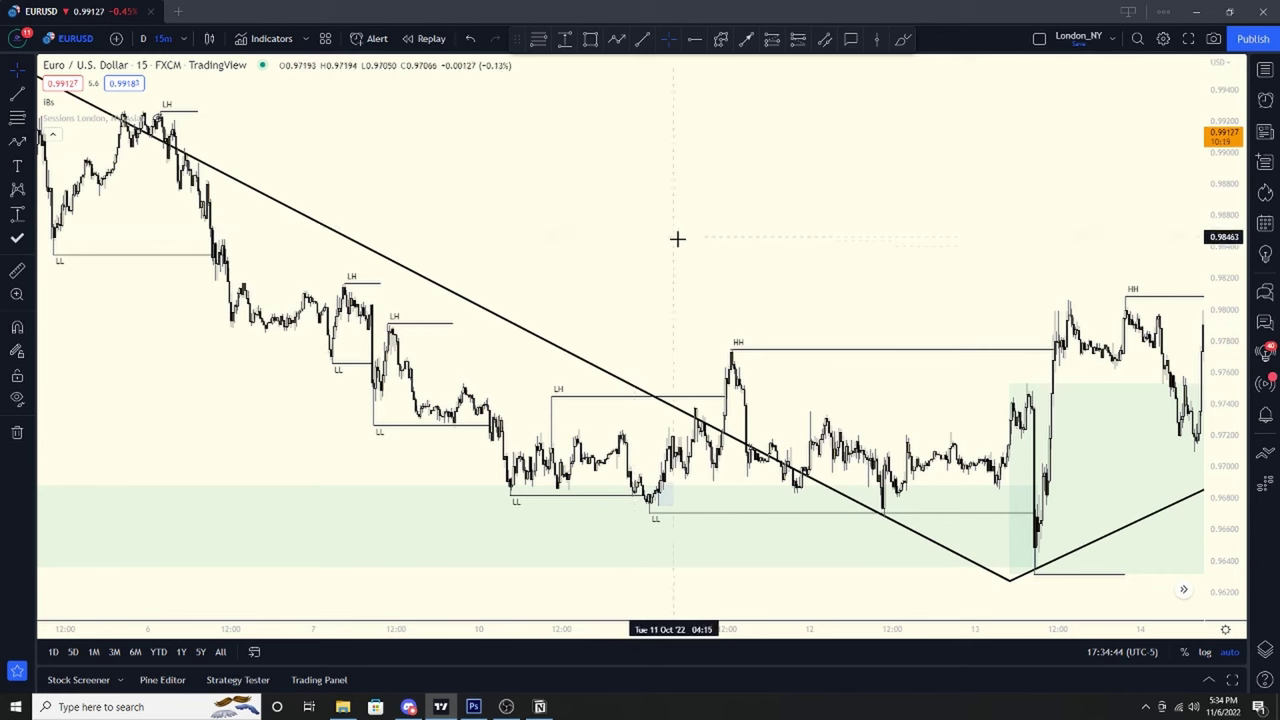
scroll(800, 354, down, 5)
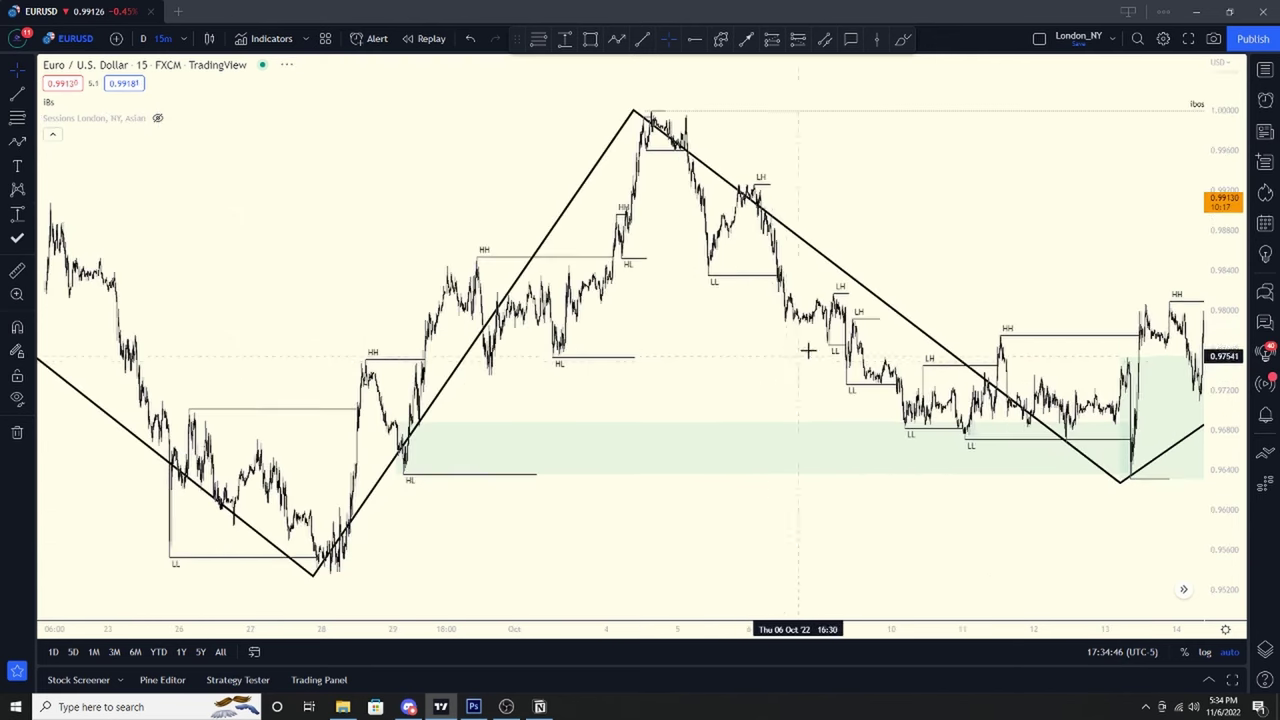
drag(723, 270, 598, 230)
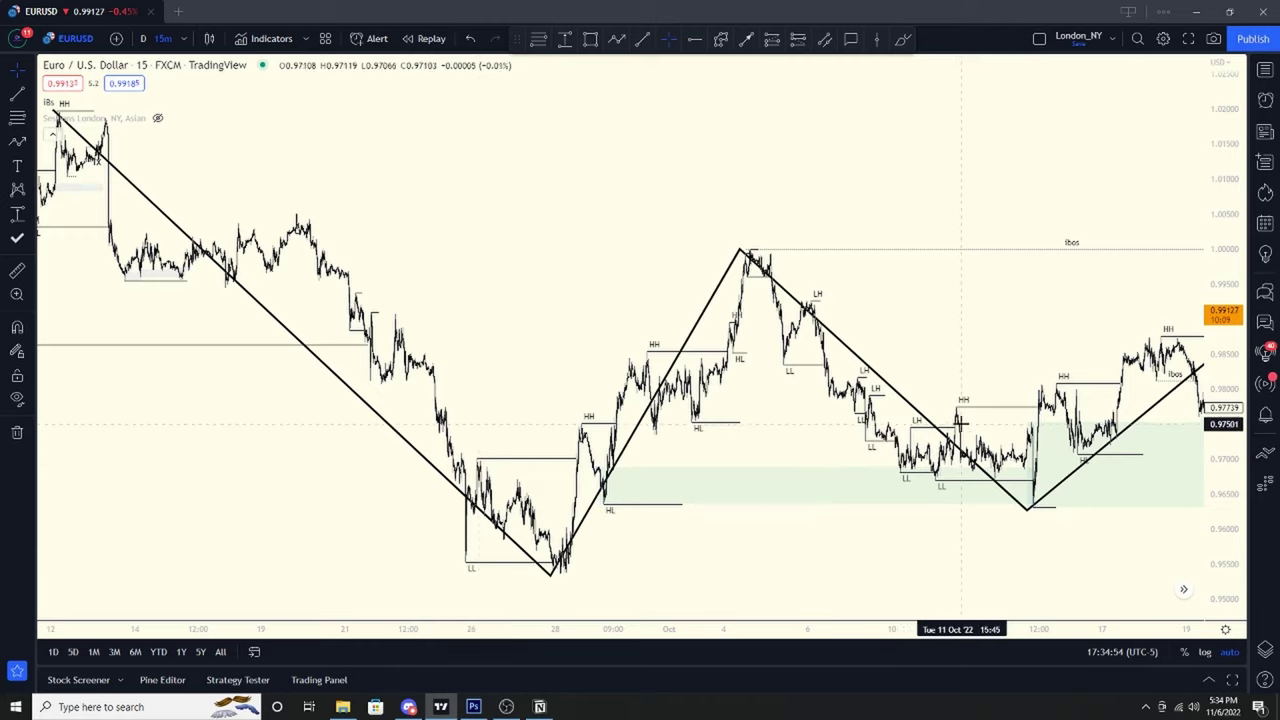
Examine the 13 October low in the green zone and the upward structure through 19 October
scroll(960, 410, up, 5)
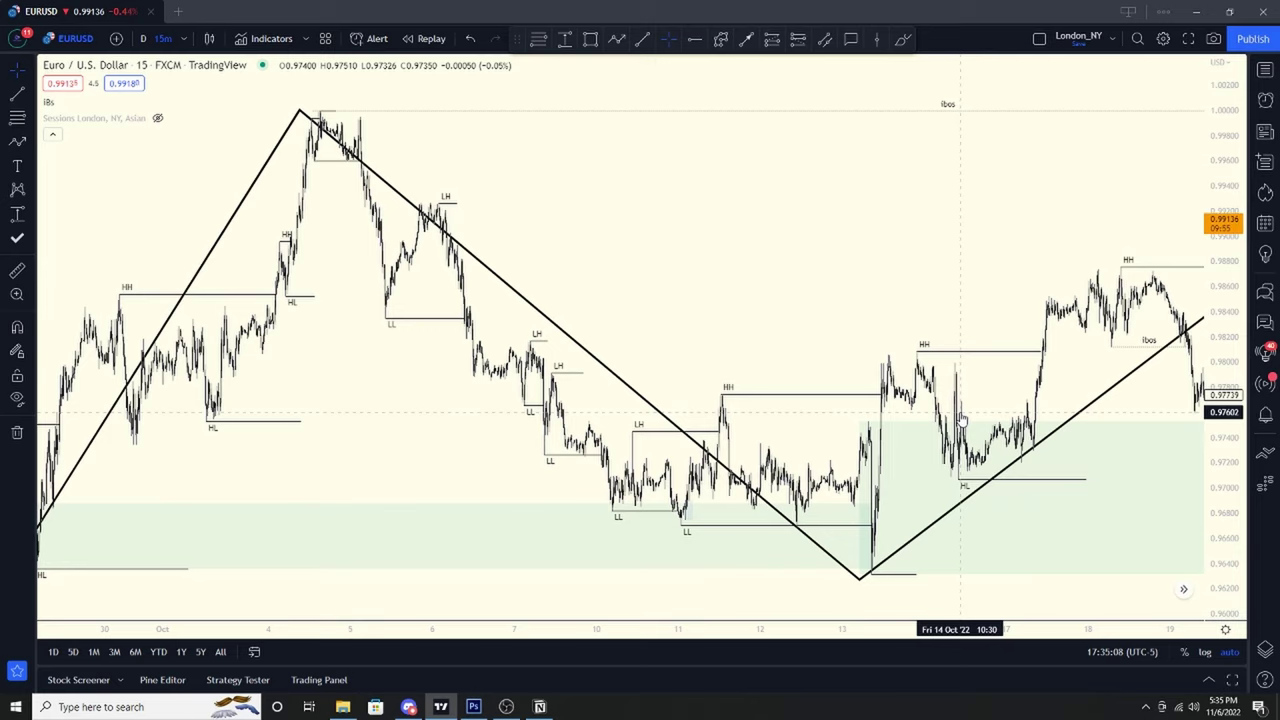
scroll(797, 280, up, 3)
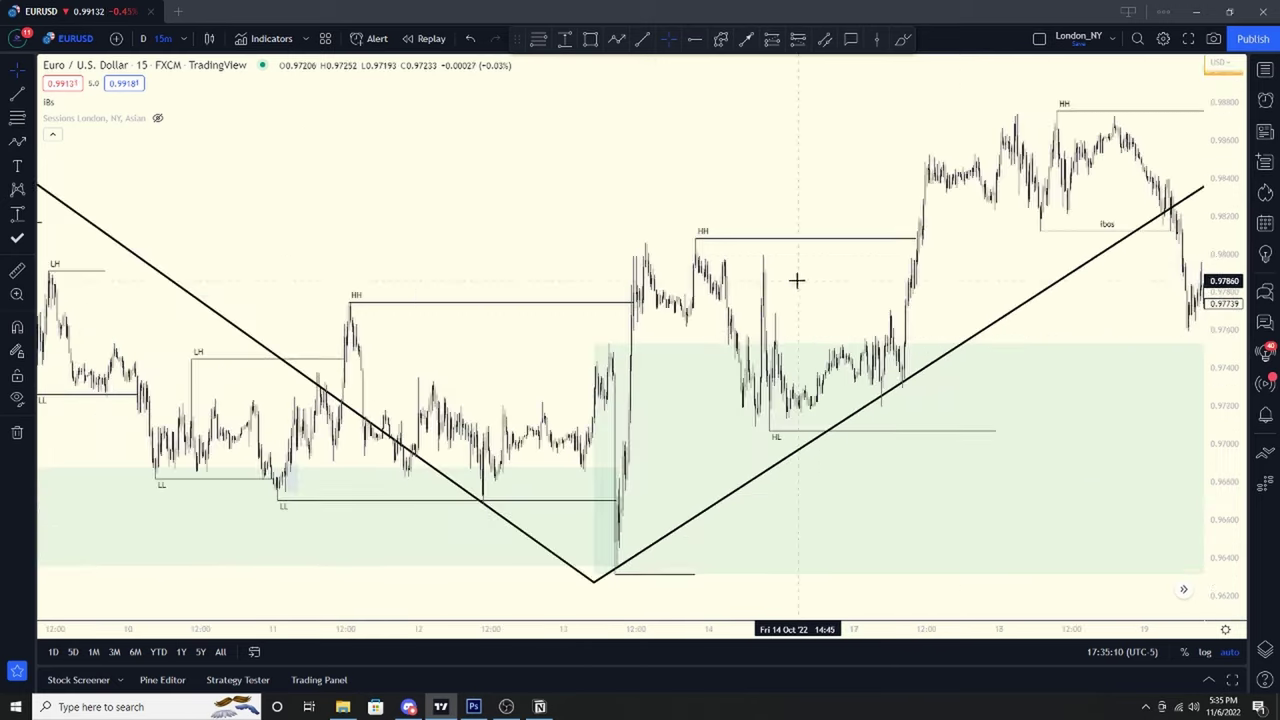
drag(434, 251, 669, 229)
scroll(679, 227, up, 1)
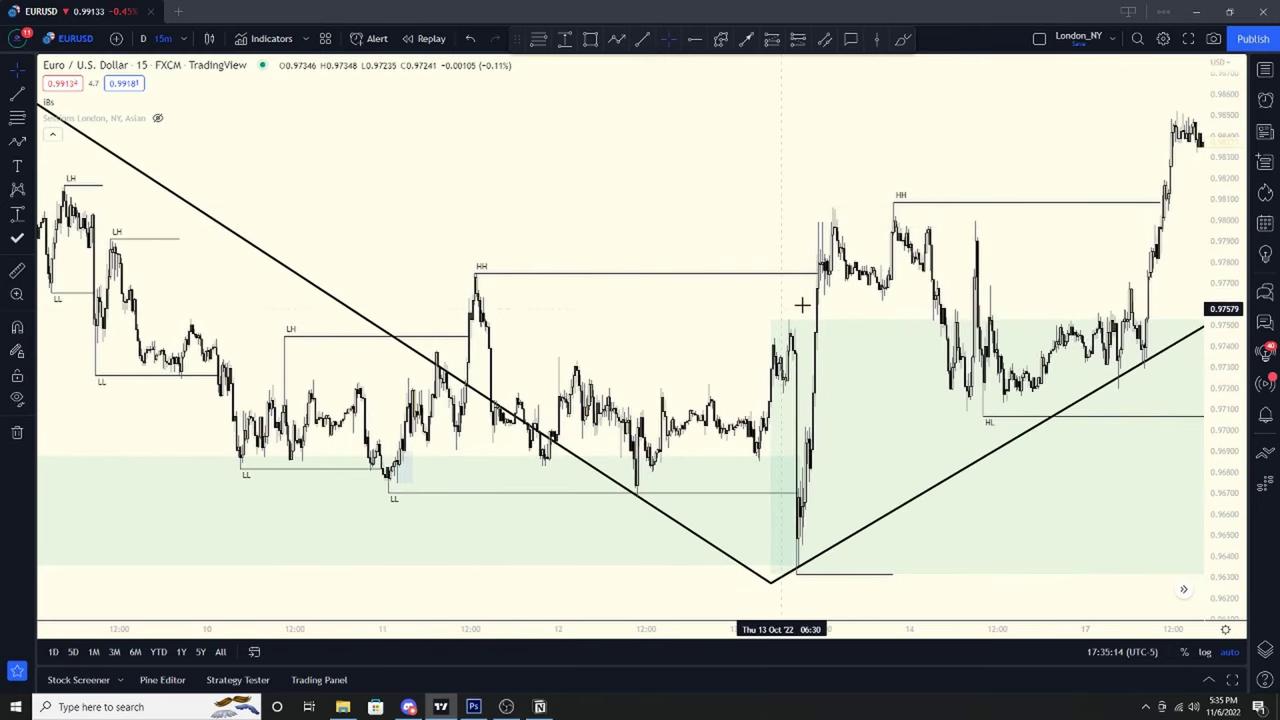
scroll(766, 529, up, 2)
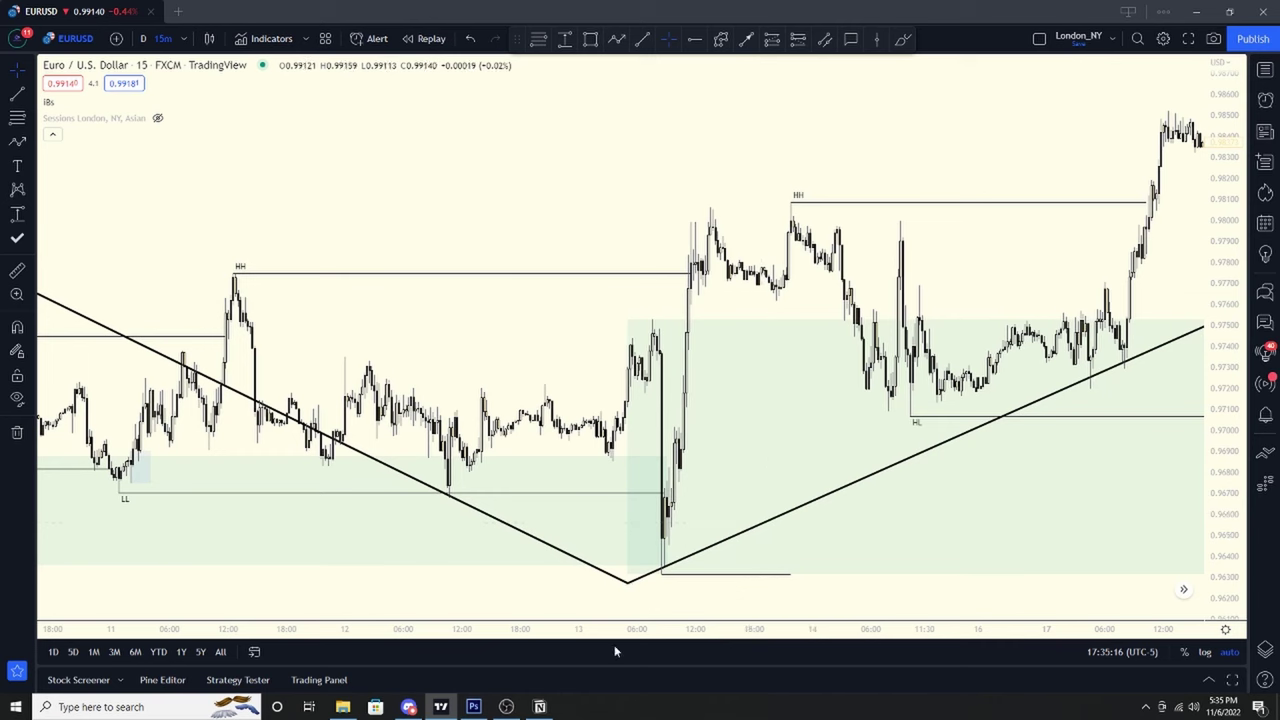
scroll(814, 216, down, 2)
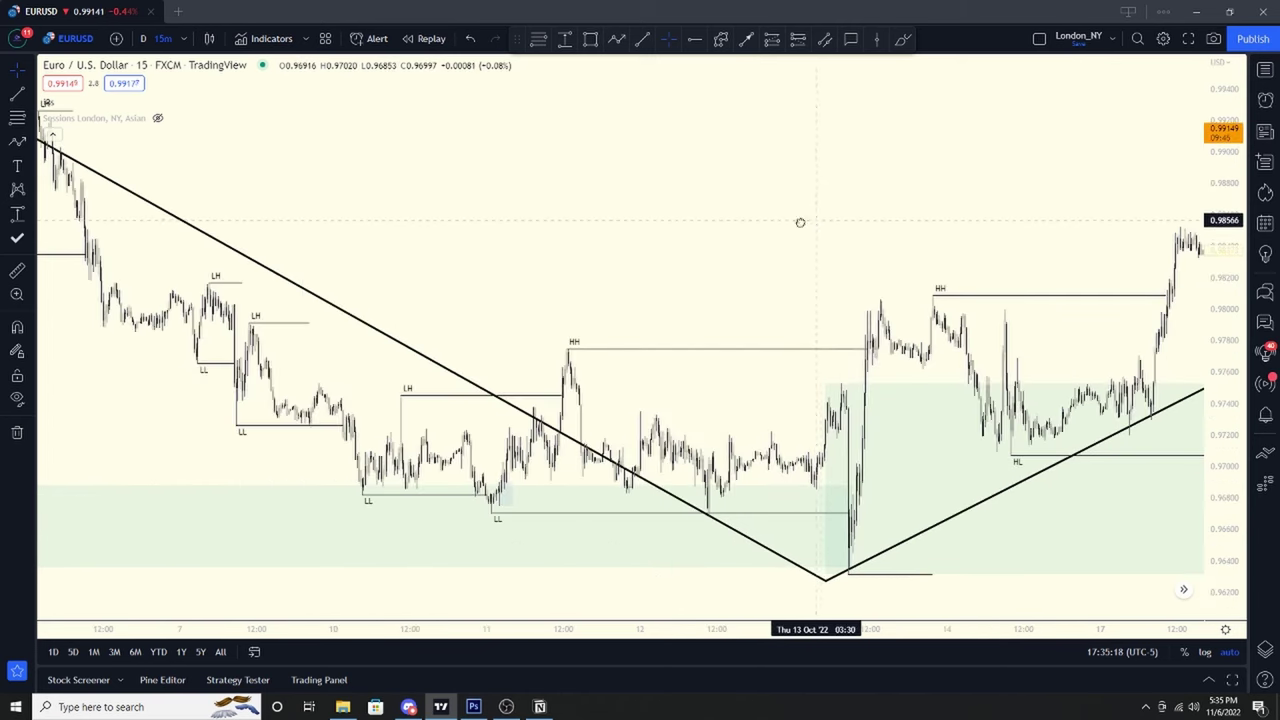
drag(814, 219, 491, 223)
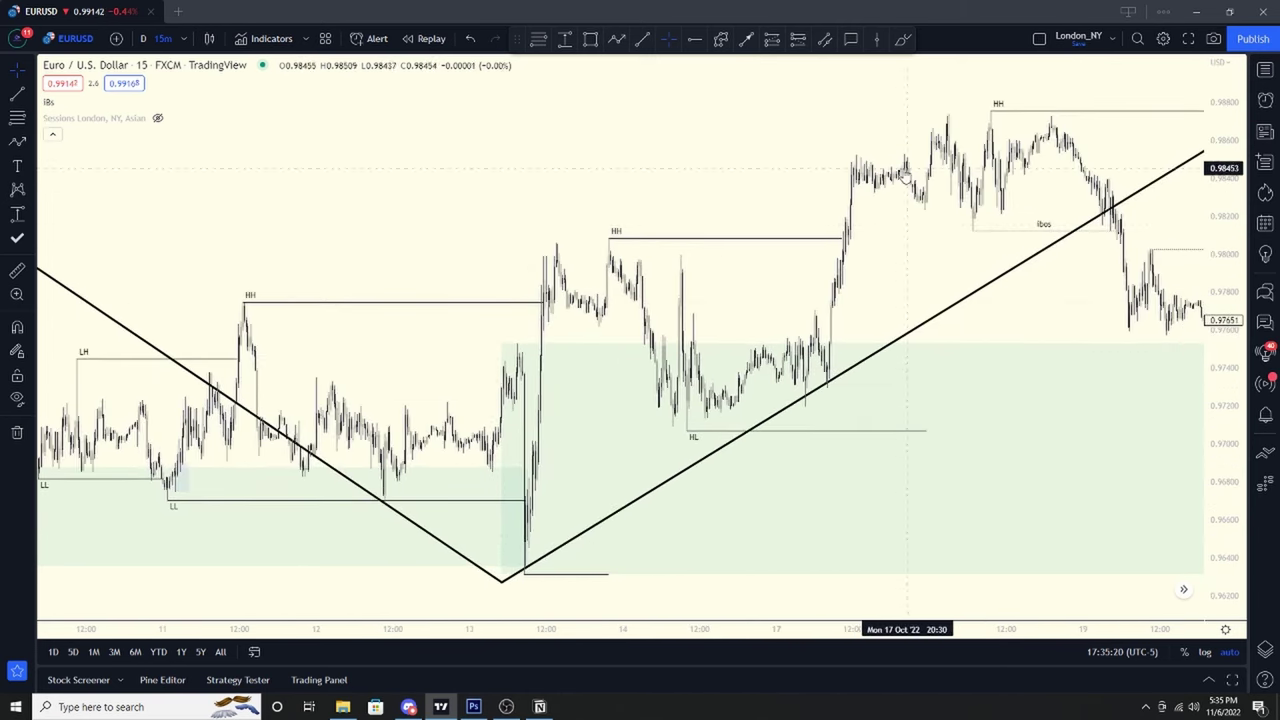
Switch the chart to the 4-hour timeframe and show the swings from the September lower high to early November
scroll(907, 170, down, 2)
click(186, 40)
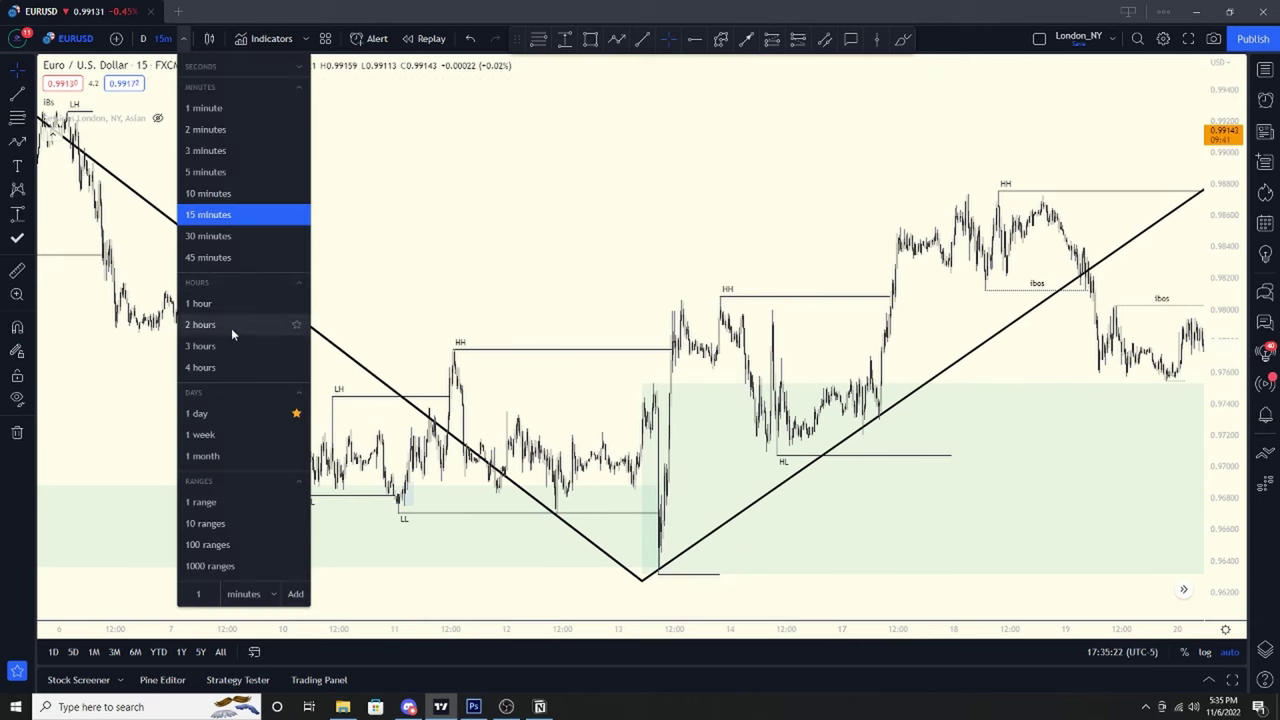
click(771, 266)
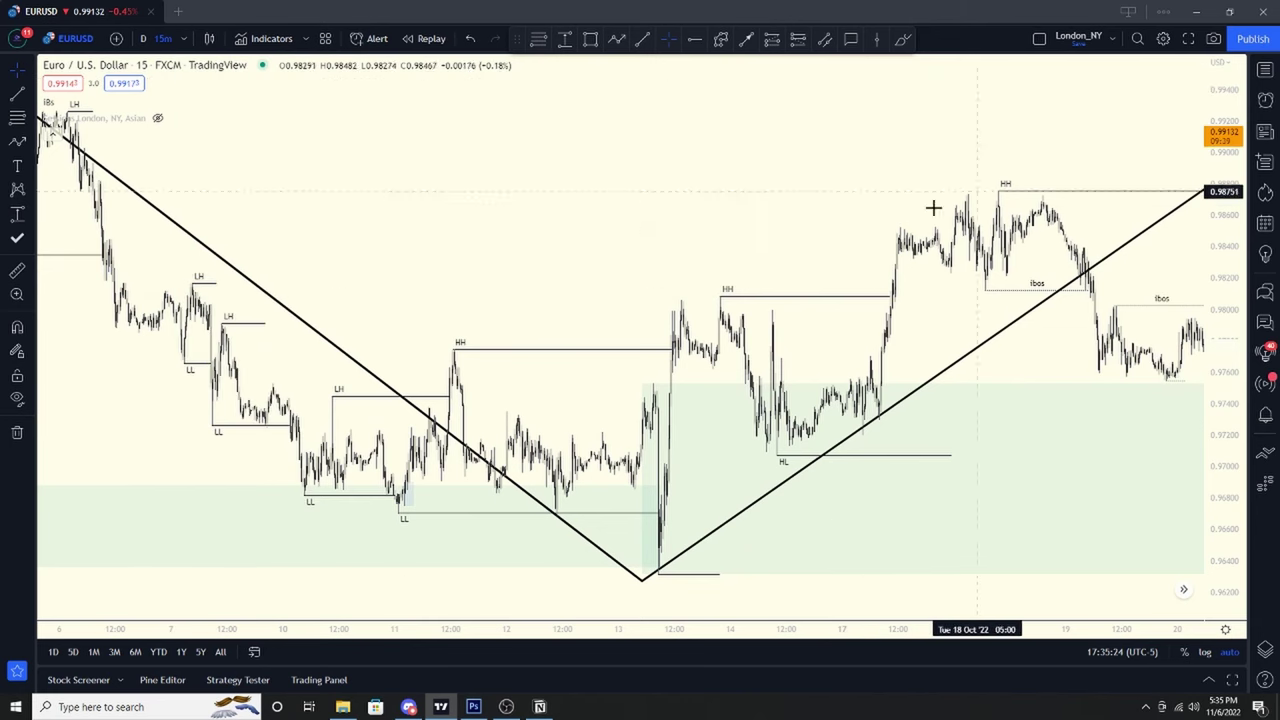
scroll(614, 254, down, 3)
click(176, 40)
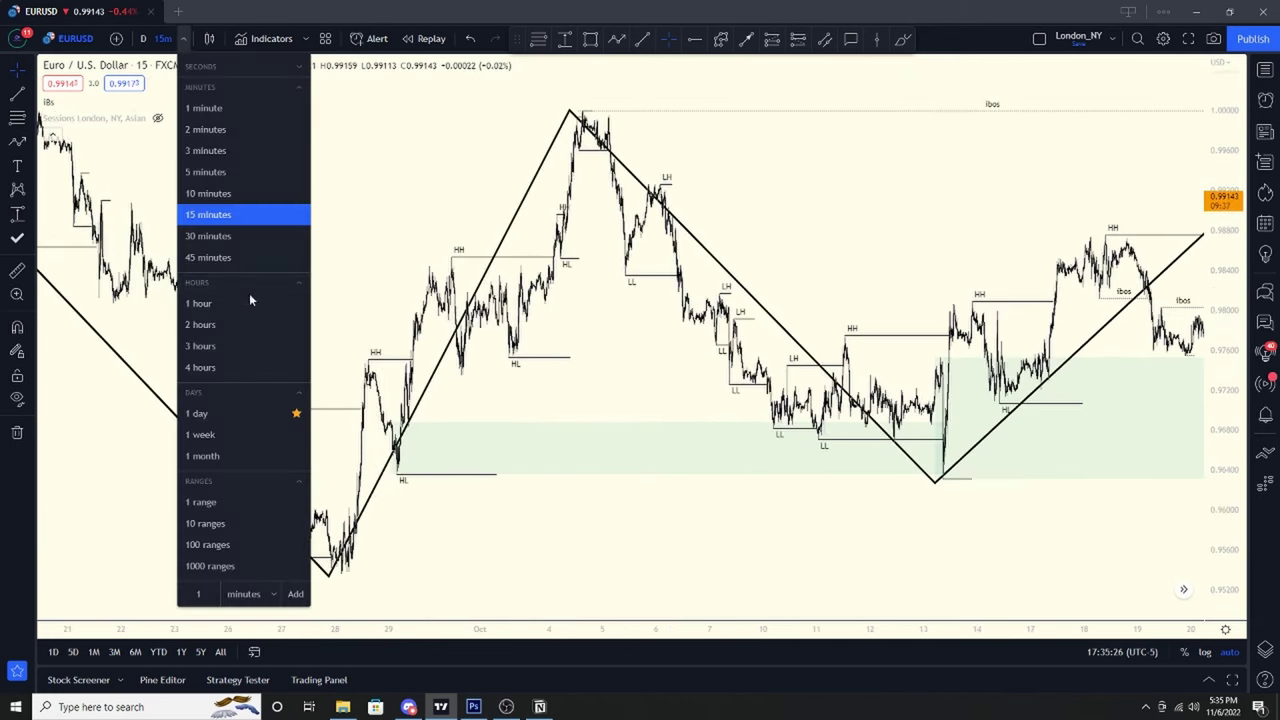
click(234, 353)
click(176, 40)
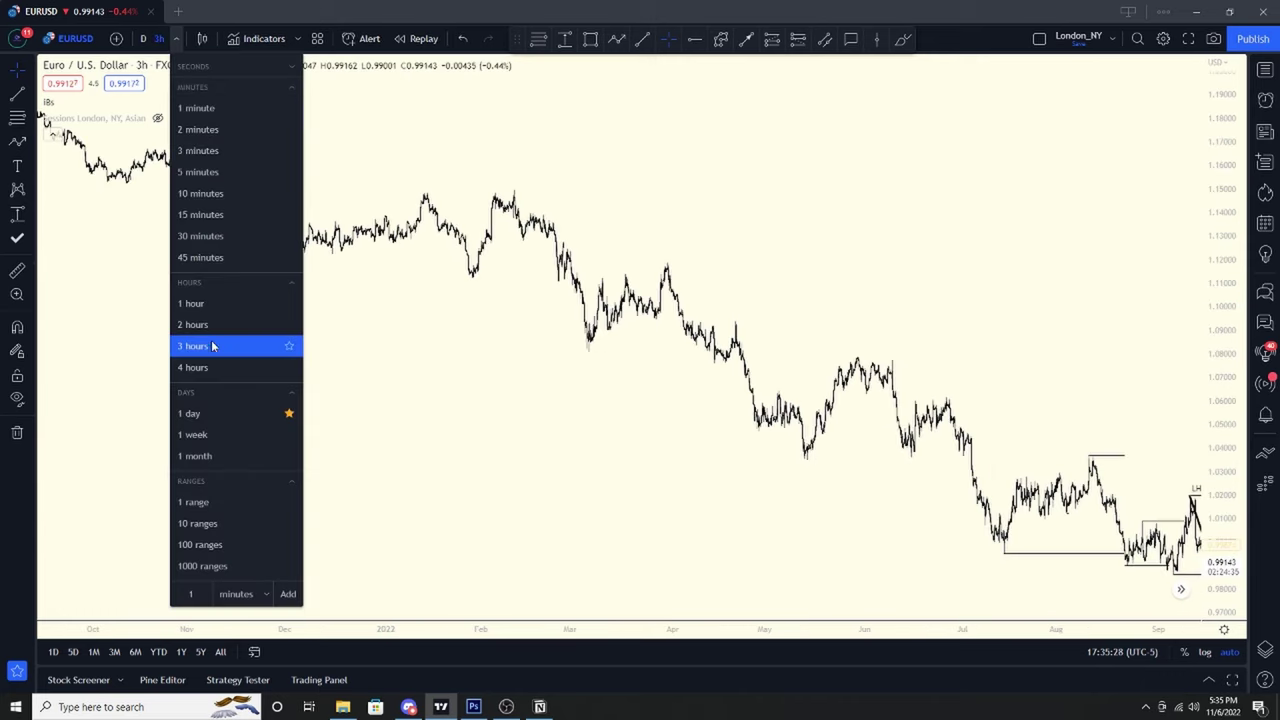
click(217, 366)
drag(666, 343, 1117, 389)
scroll(1102, 383, up, 2)
drag(377, 280, 477, 249)
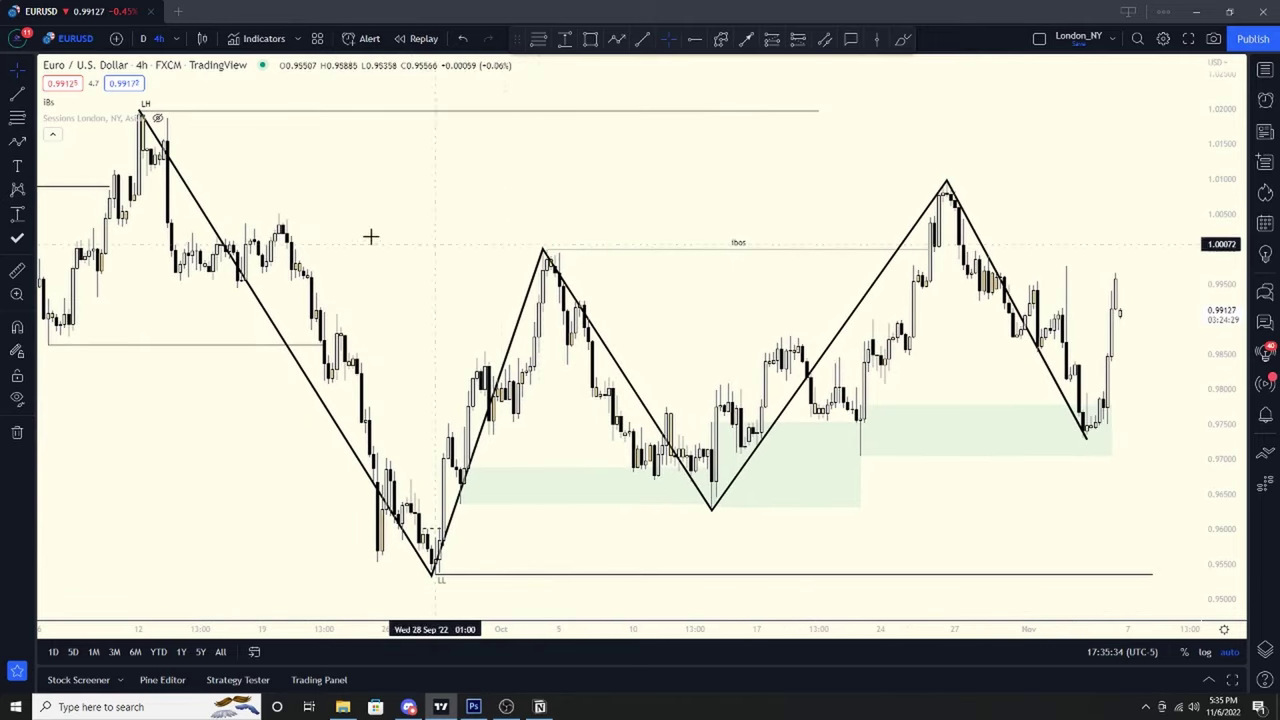
Circle the early October swing high at 1.00000 with the Brush tool
click(17, 148)
click(71, 143)
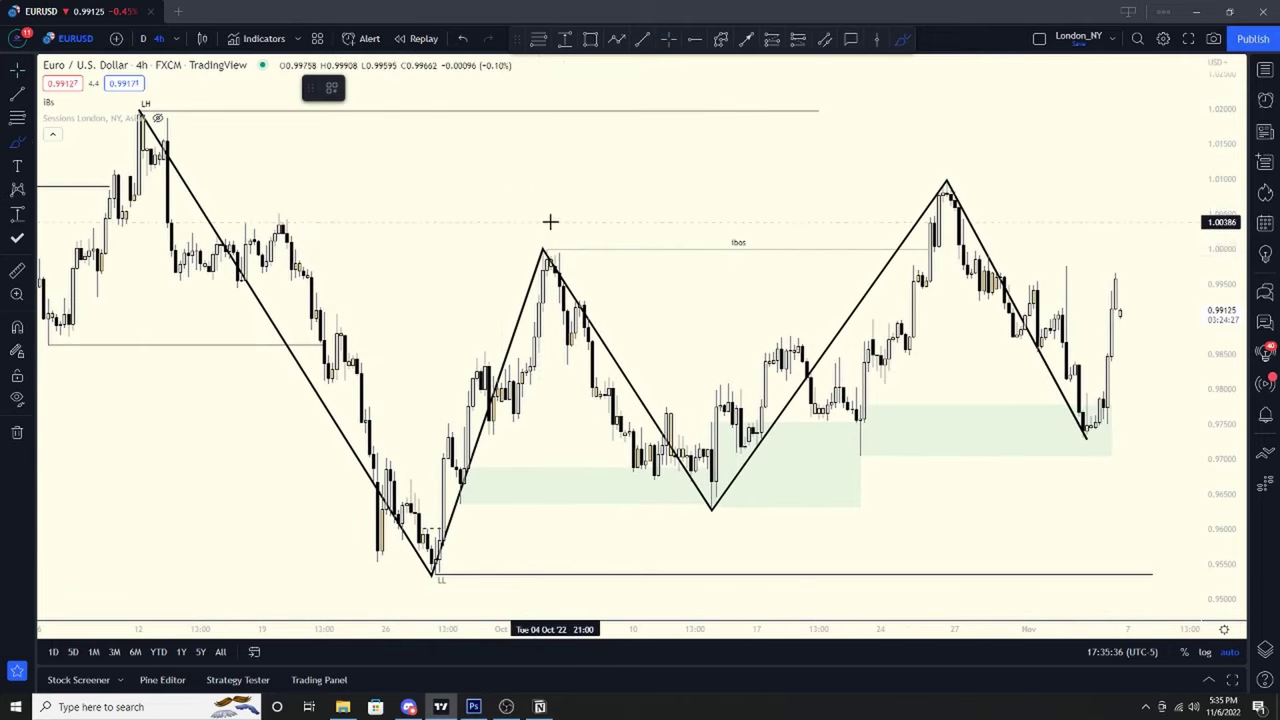
drag(551, 221, 510, 217)
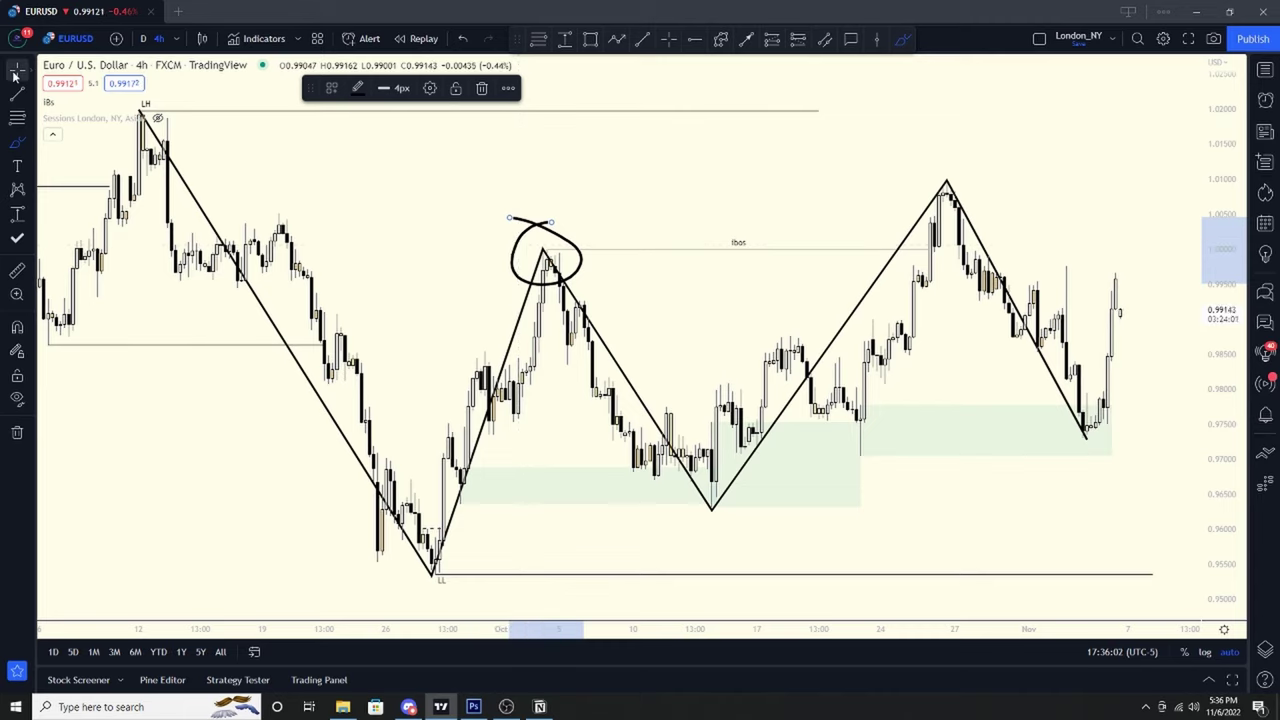
Examine the 4-hour swings from the September lower low through the circled October high to the late October high
drag(371, 317, 40, 320)
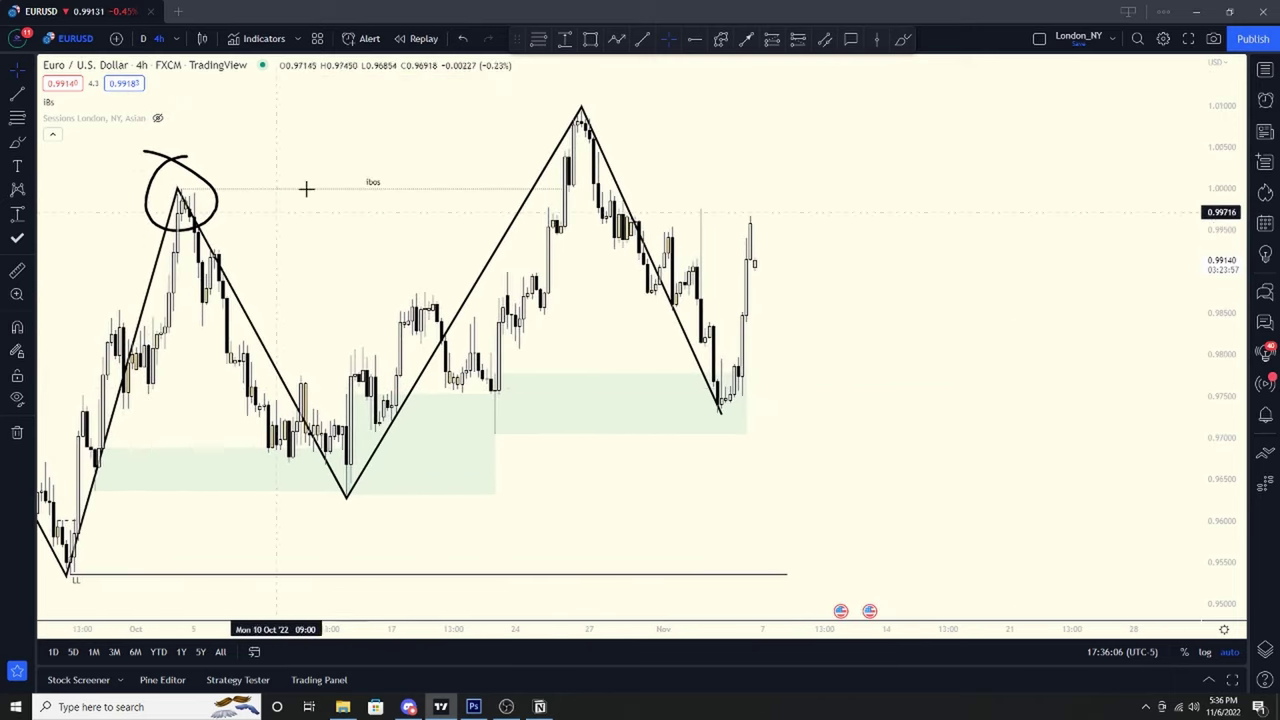
drag(812, 176, 1142, 196)
drag(423, 234, 477, 240)
scroll(466, 223, up, 2)
scroll(347, 229, down, 1)
drag(347, 229, 329, 580)
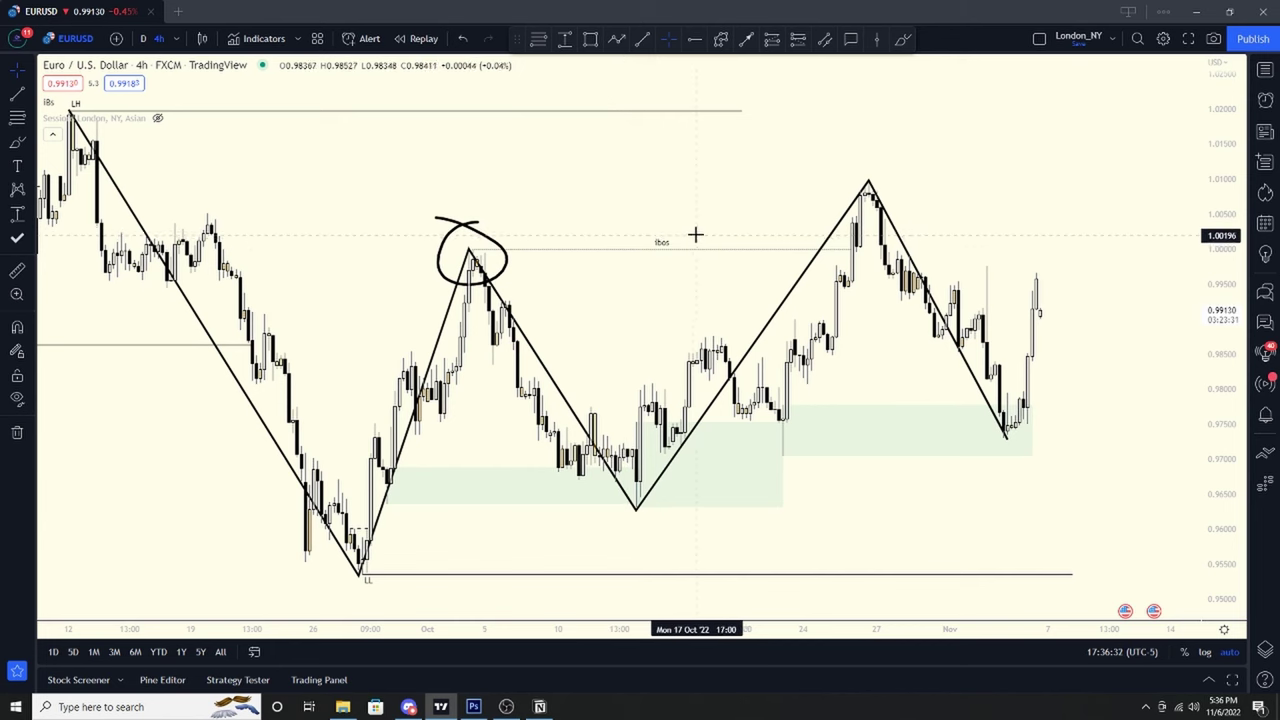
scroll(693, 237, down, 1)
click(447, 577)
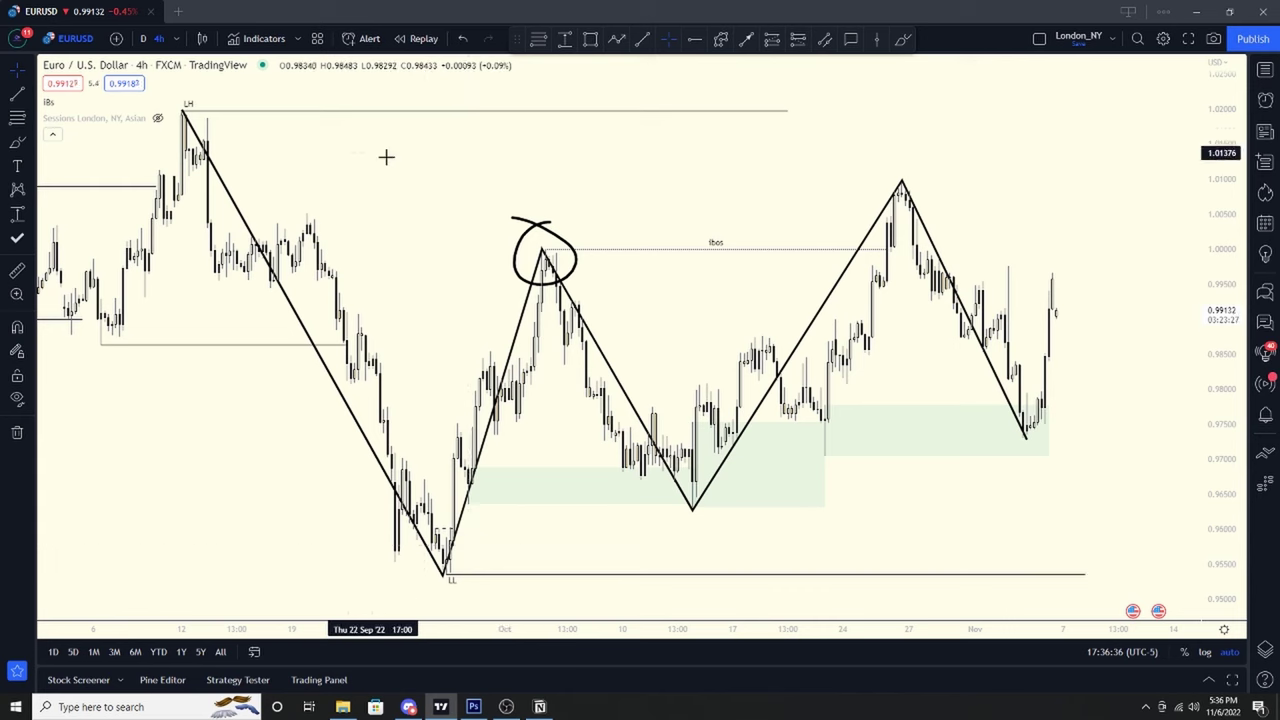
click(760, 495)
scroll(782, 529, up, 2)
click(671, 374)
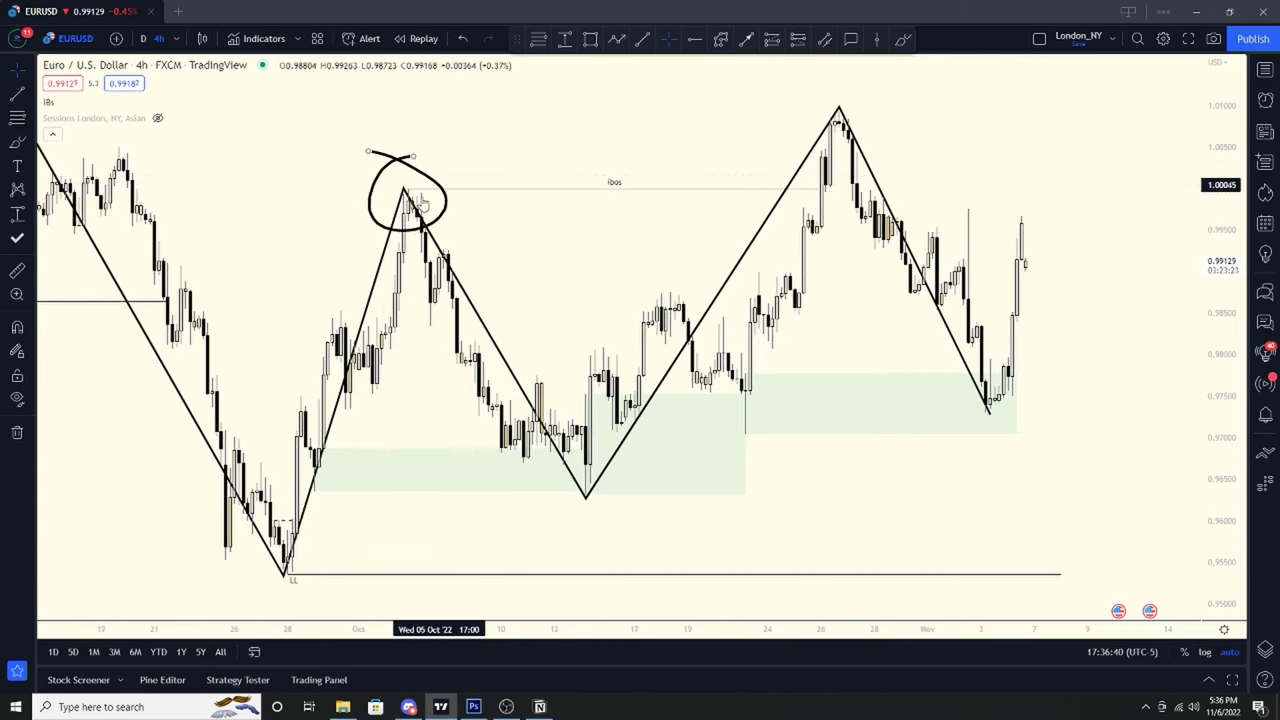
Circle the 13 October swing low in the green zone with the Brush tool
scroll(457, 500, up, 2)
scroll(466, 483, down, 1)
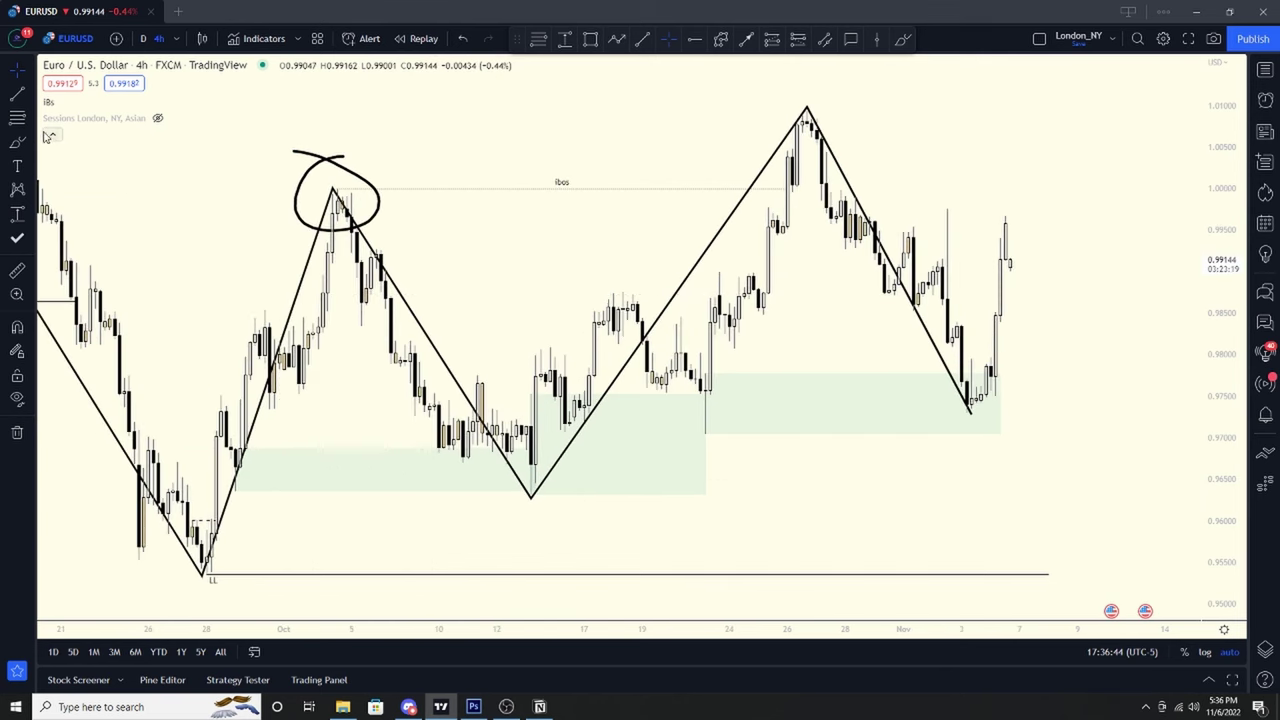
mouse_move(540, 467)
mouse_down()
mouse_move(554, 523)
mouse_move(545, 463)
mouse_up()
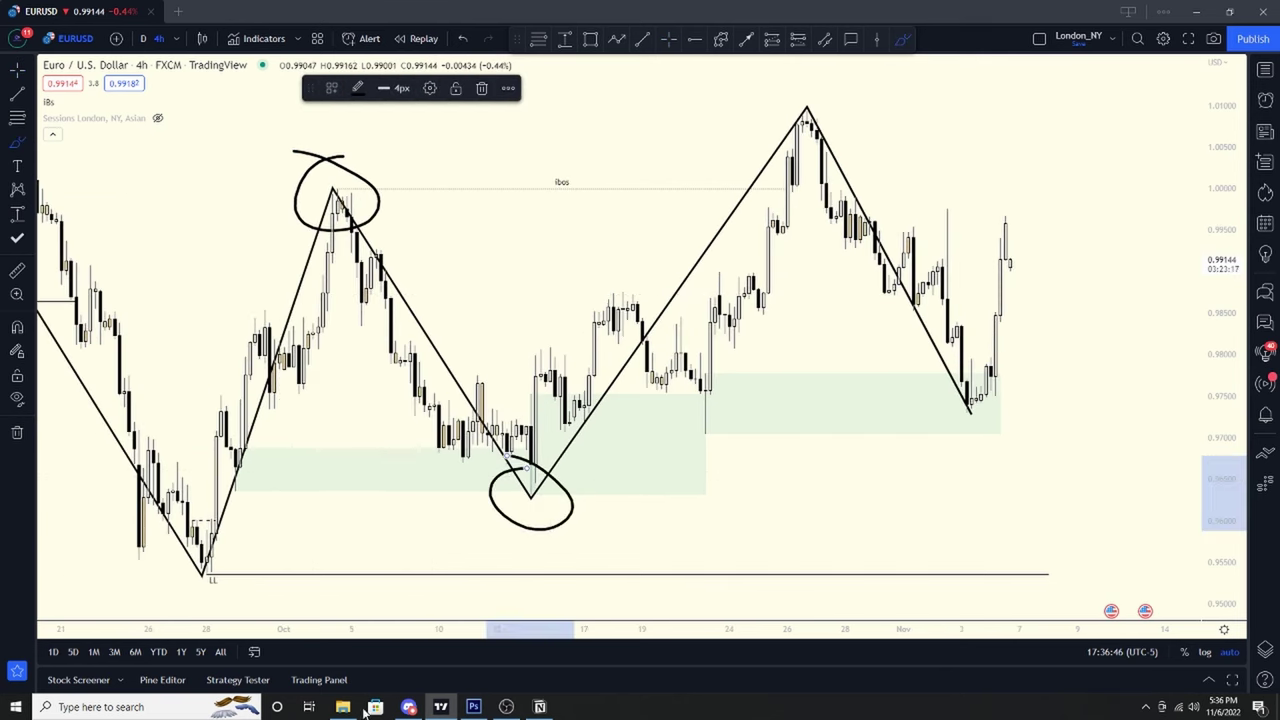
scroll(649, 471, down, 1)
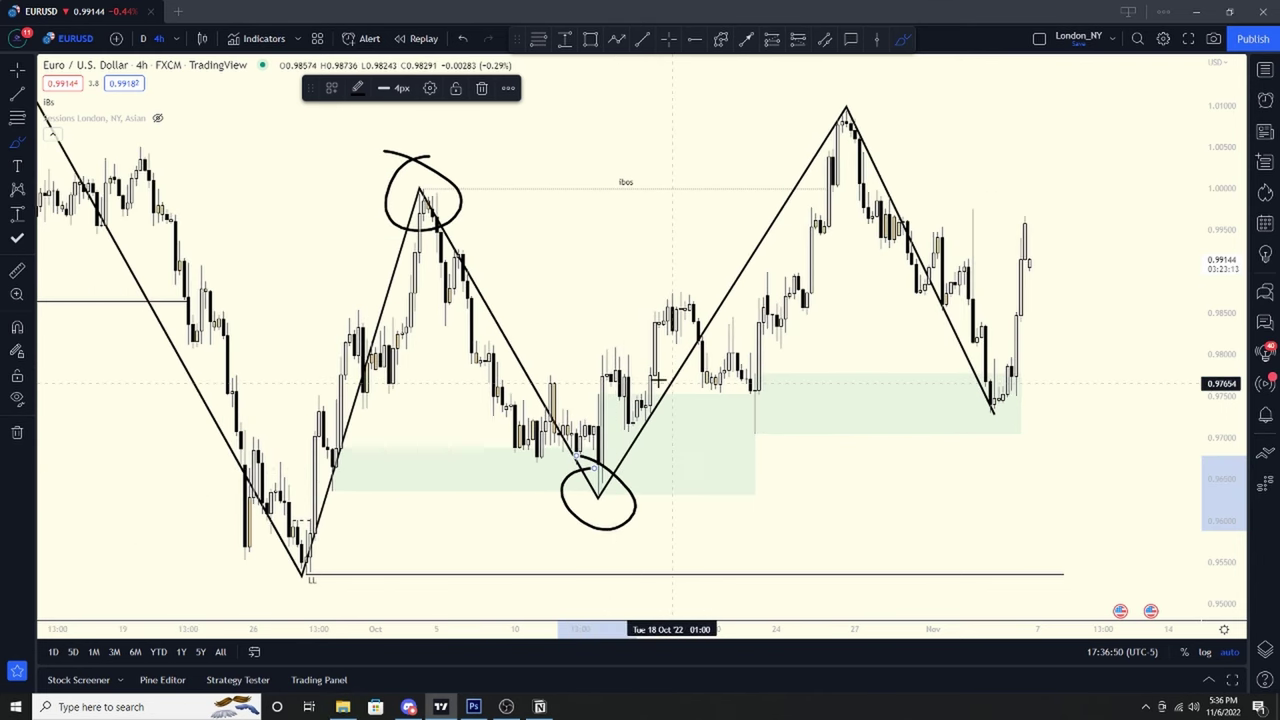
scroll(629, 462, down, 1)
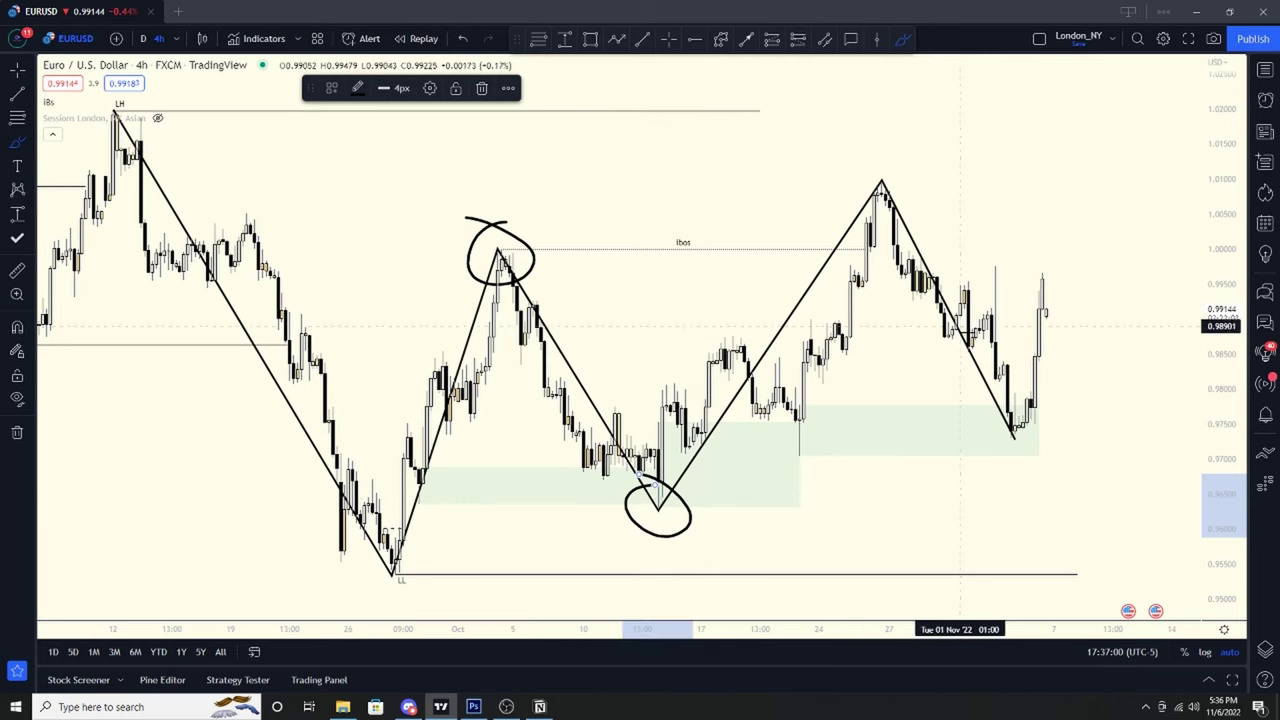
Circle the late October swing high near 1.01000 with the Brush tool
scroll(1005, 362, up, 2)
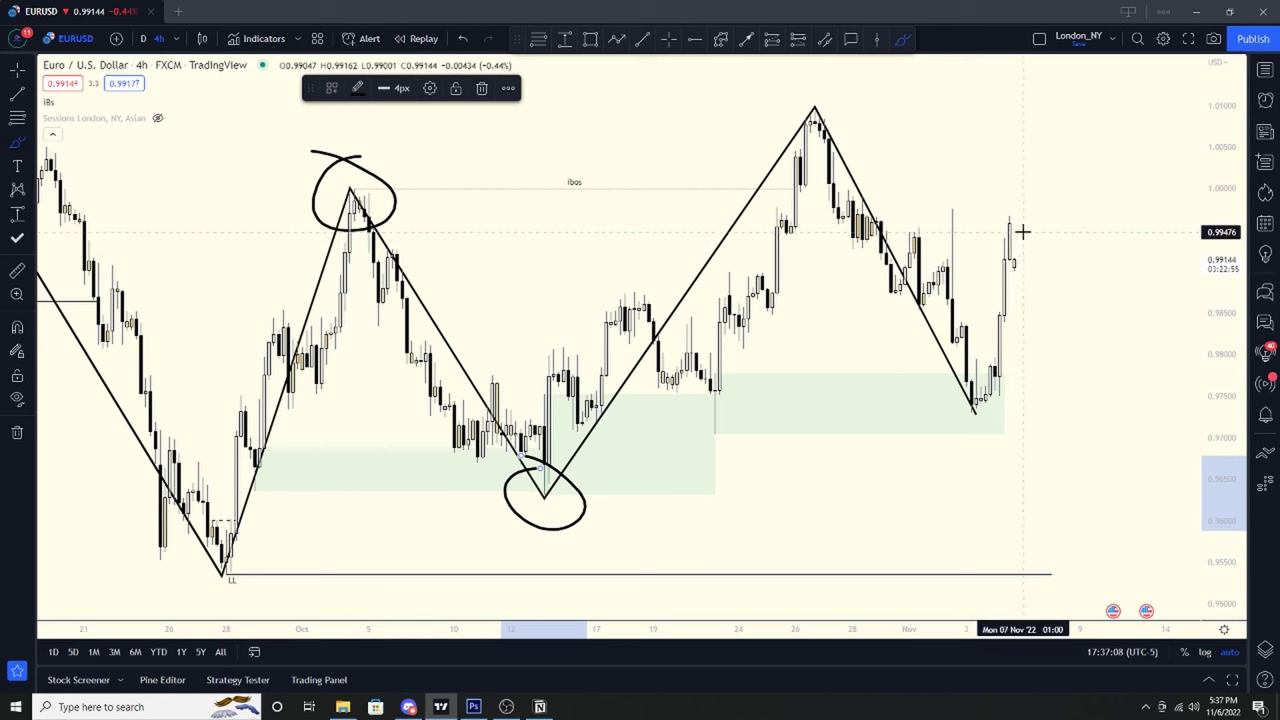
scroll(1022, 231, down, 1)
mouse_move(855, 157)
mouse_down()
mouse_move(900, 191)
mouse_move(855, 157)
mouse_up()
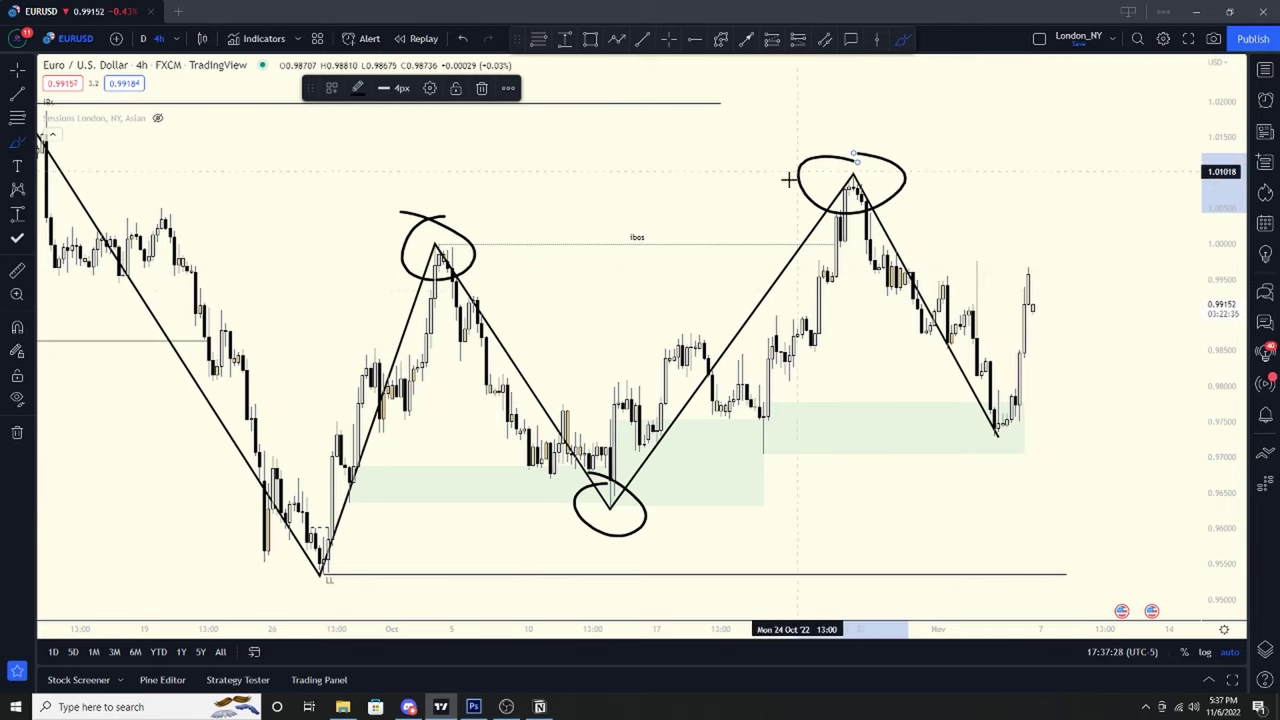
Delete the brush circle around the late October swing high
scroll(870, 170, up, 2)
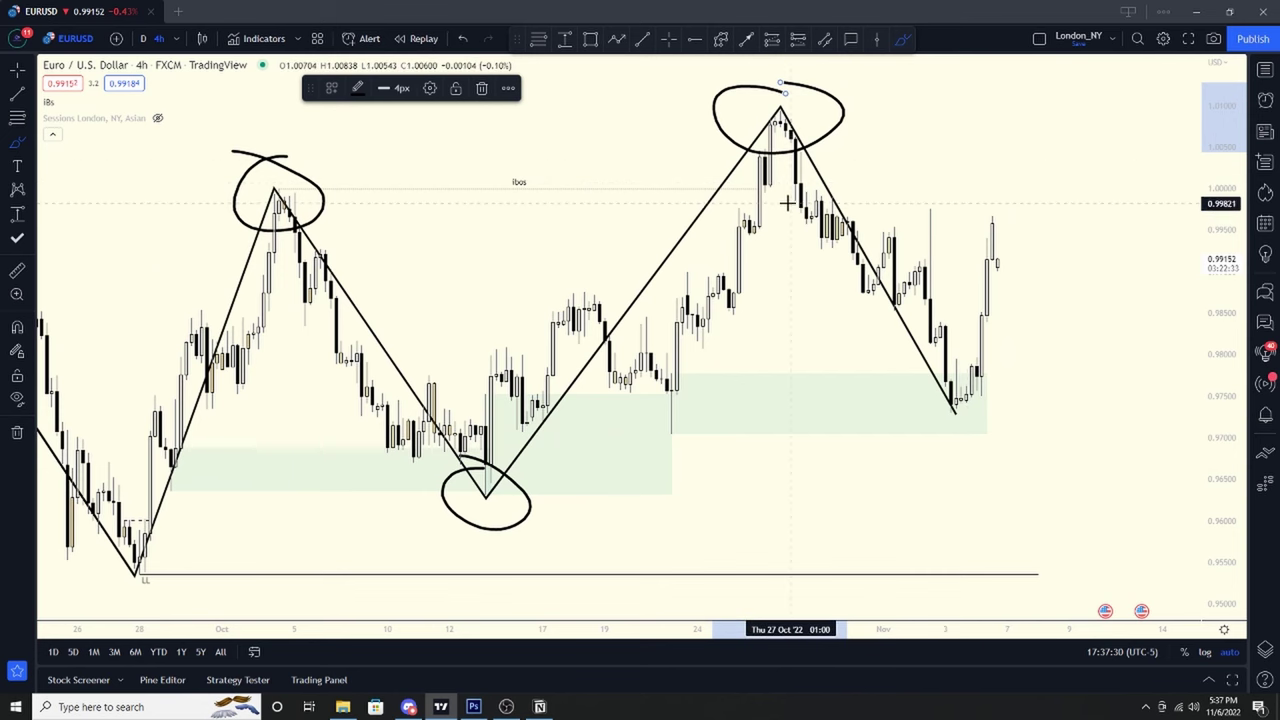
scroll(787, 203, down, 3)
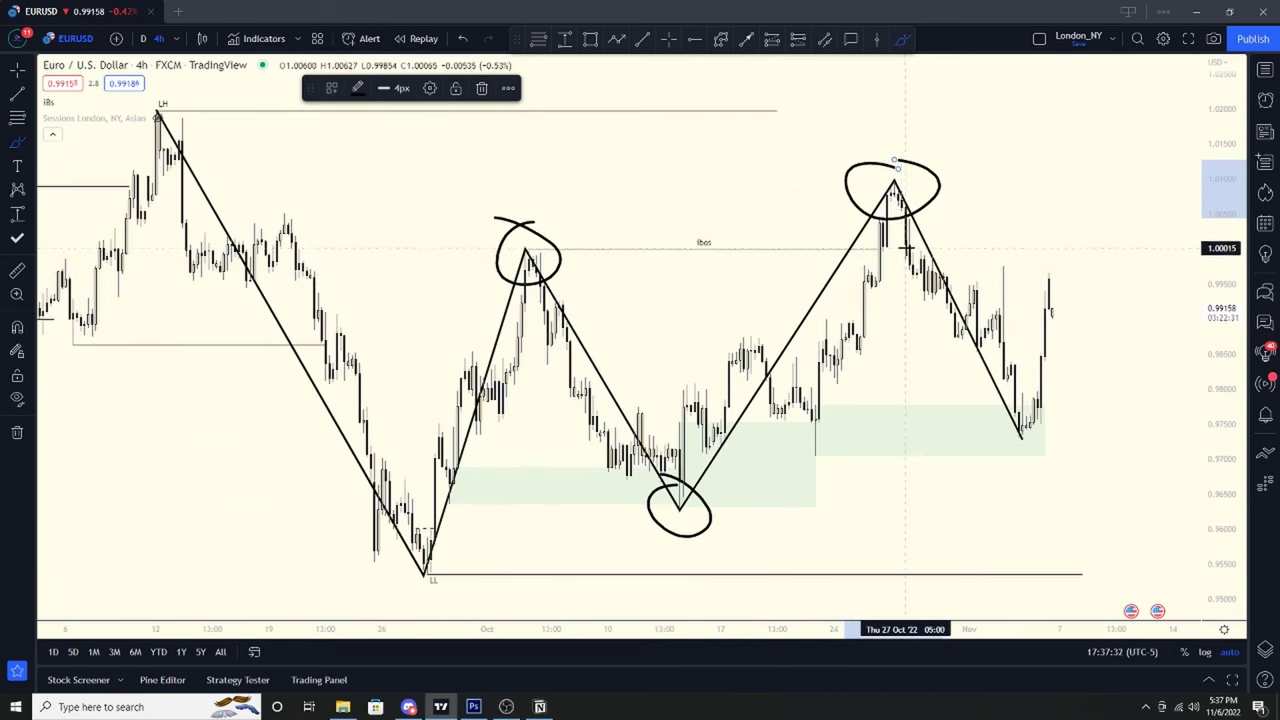
scroll(903, 258, right, 2)
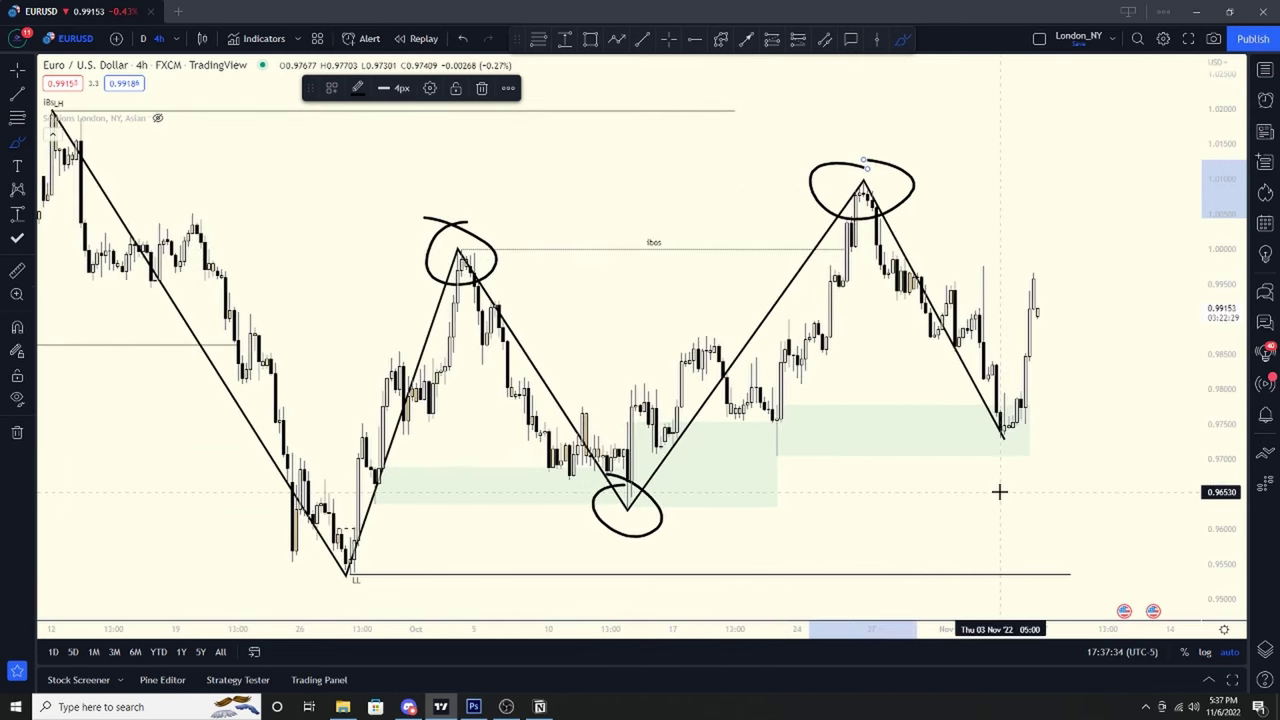
scroll(908, 289, down, 1)
scroll(800, 230, up, 2)
scroll(703, 177, down, 3)
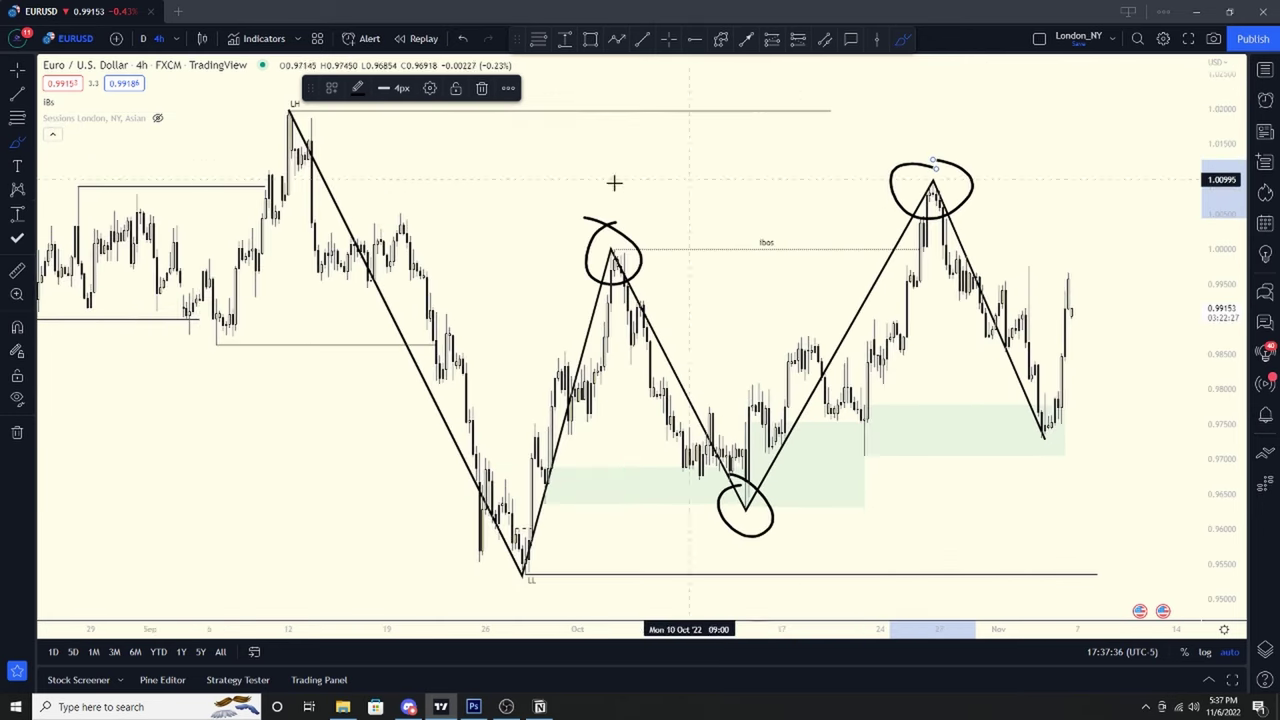
scroll(614, 446, up, 1)
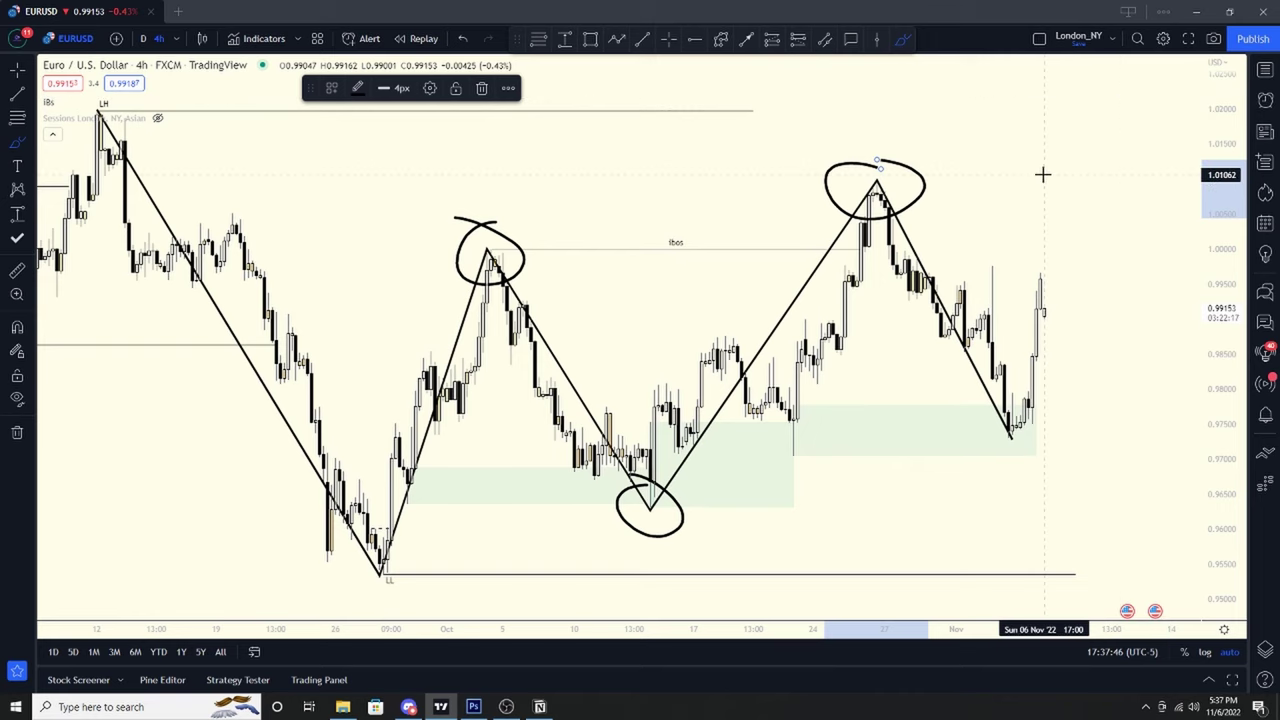
key(Delete)
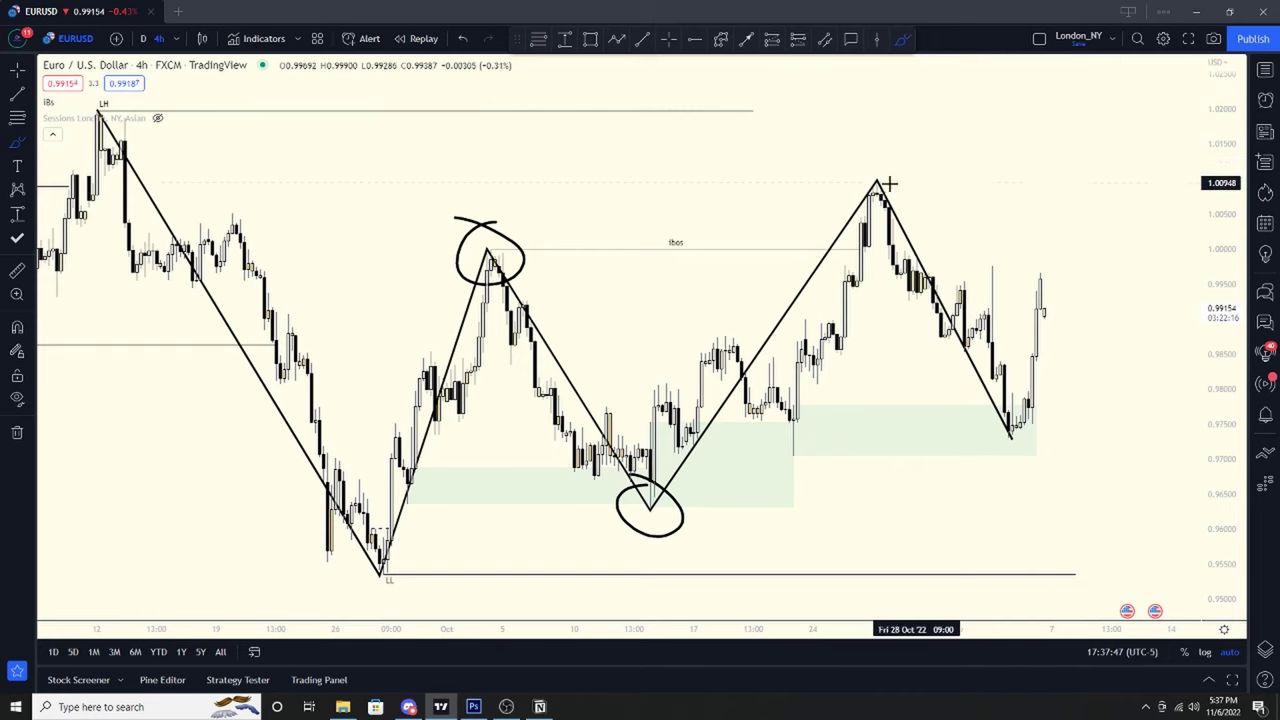
Switch the chart to the 15-minute timeframe and show the structure from mid-October to early November
click(180, 39)
click(214, 216)
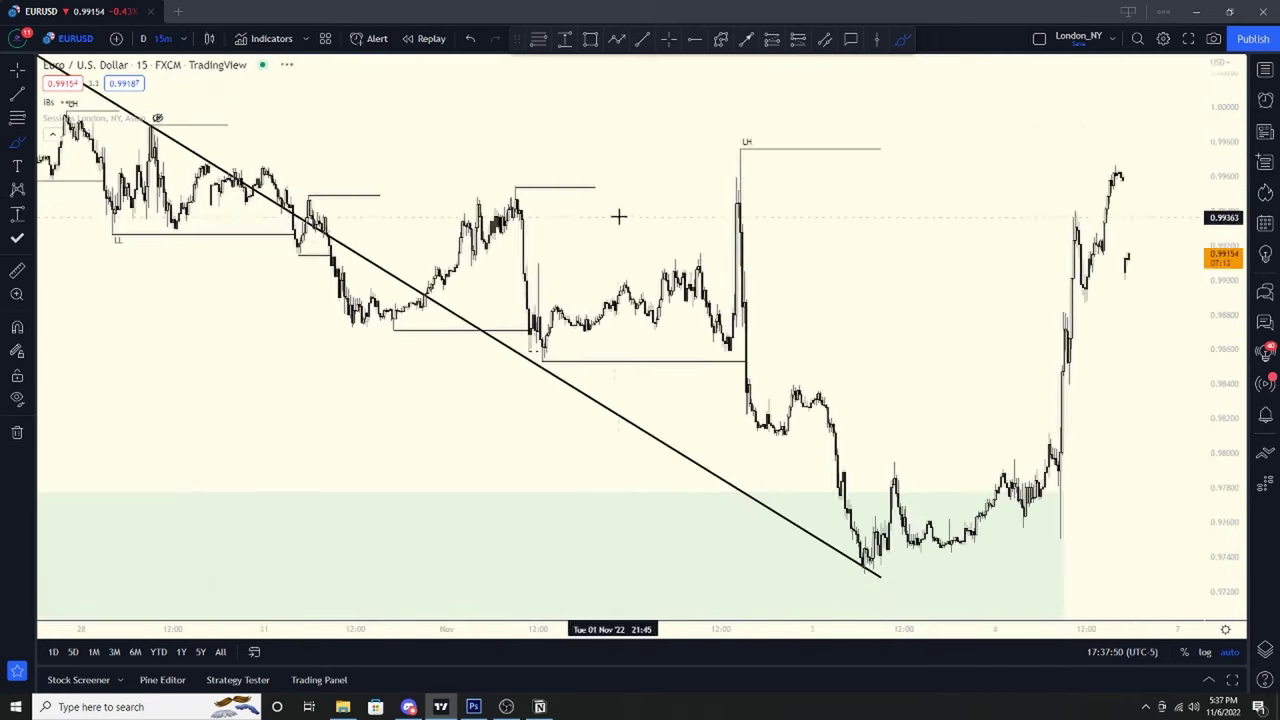
scroll(590, 224, down, 5)
drag(600, 394, 845, 367)
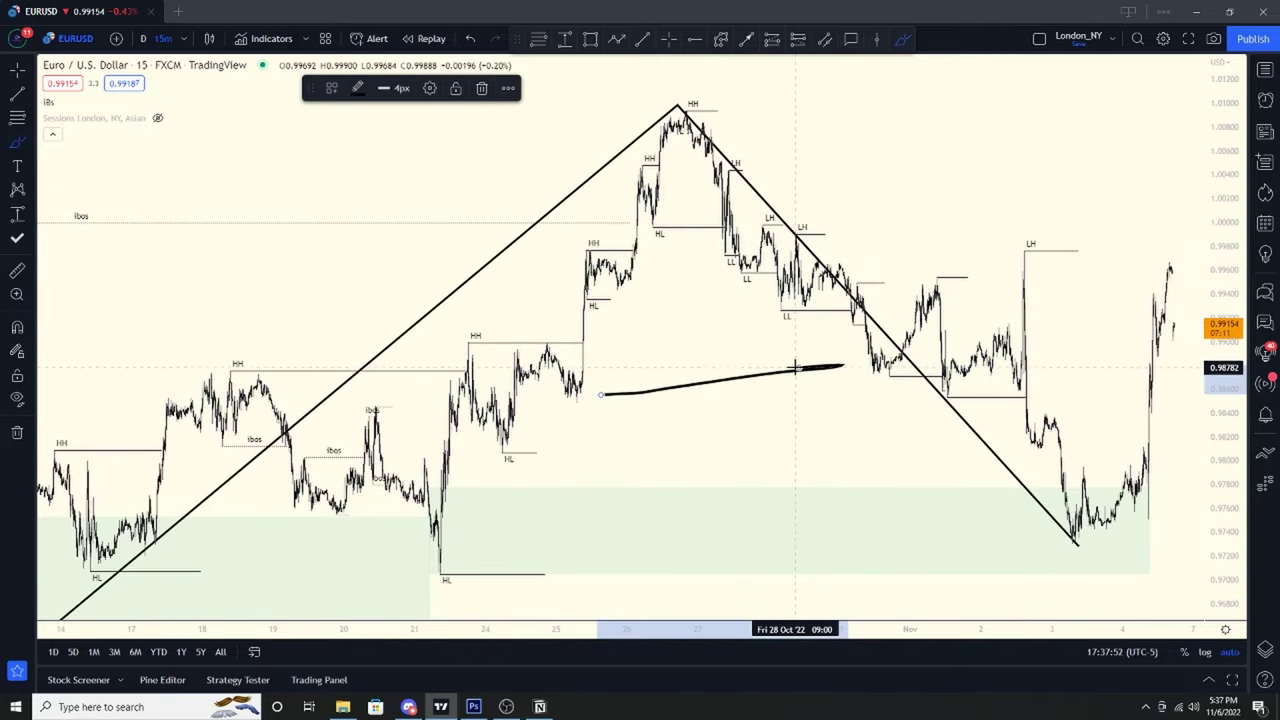
key(Delete)
click(18, 74)
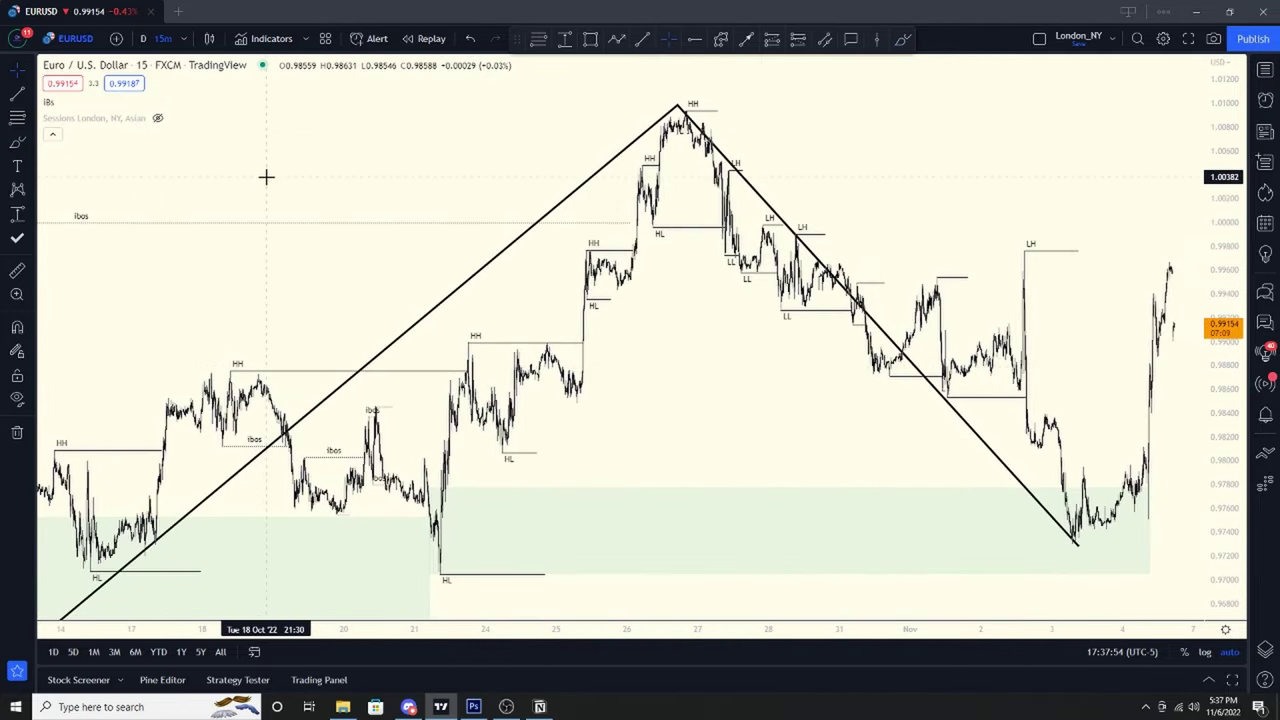
Examine the 15-minute structure from the circled 13 October low to the 21 October higher low in the green zone
scroll(617, 314, down, 5)
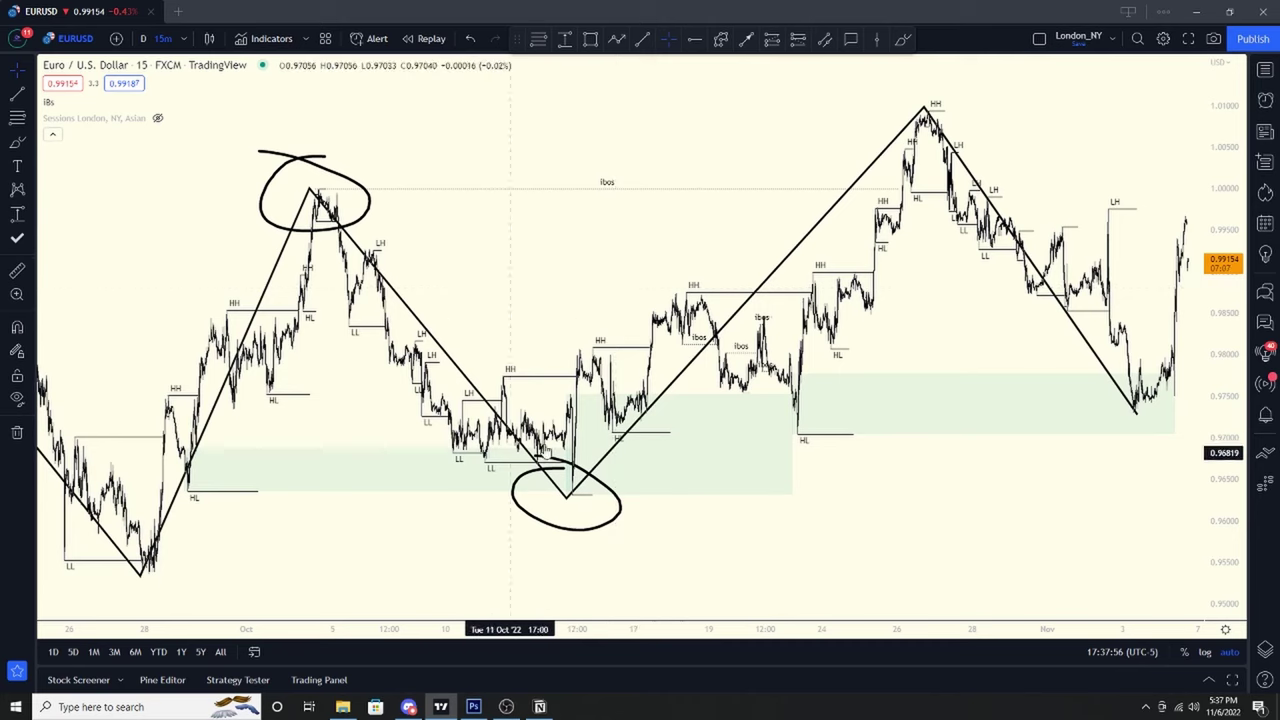
scroll(565, 415, up, 2)
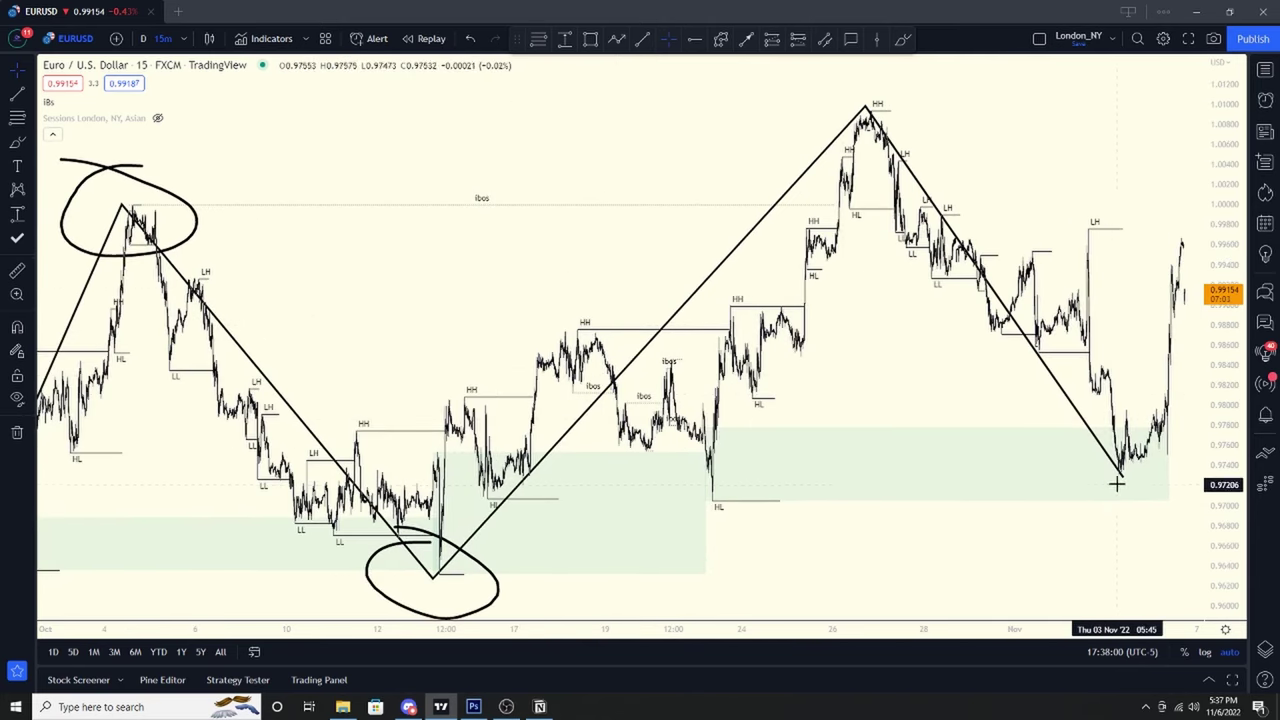
scroll(1165, 303, down, 1)
scroll(757, 240, up, 2)
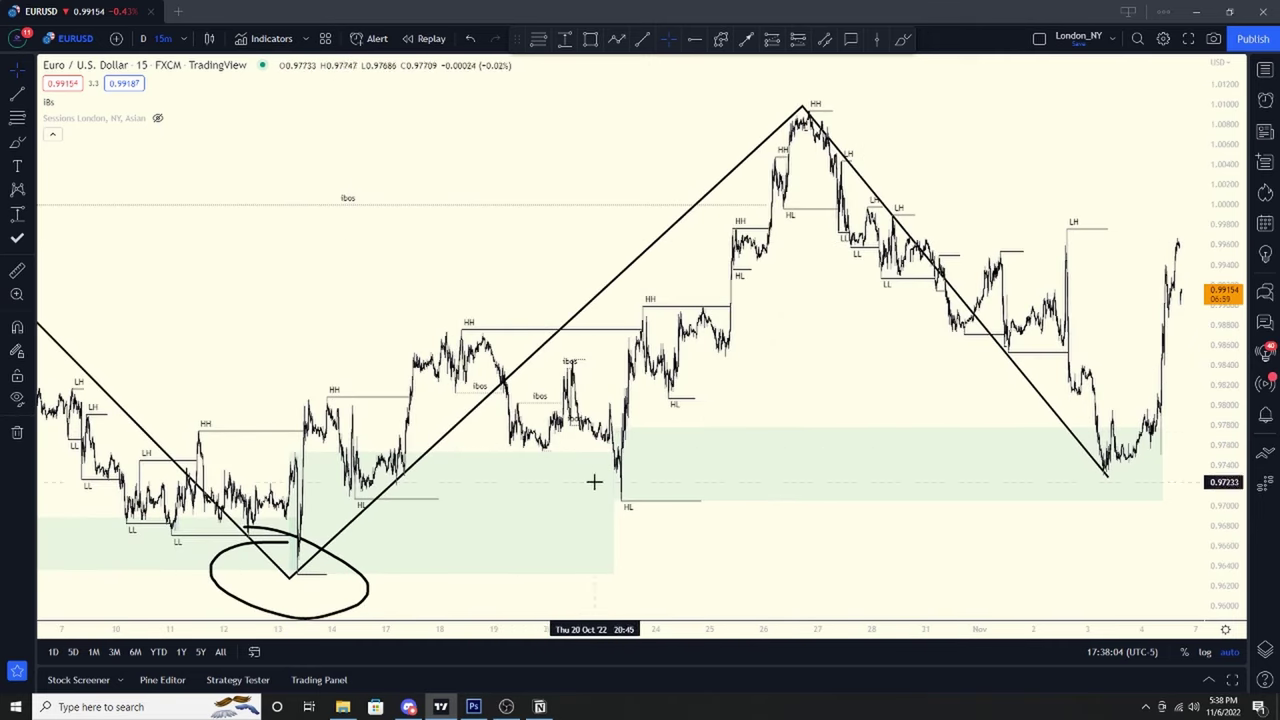
scroll(485, 420, left, 1)
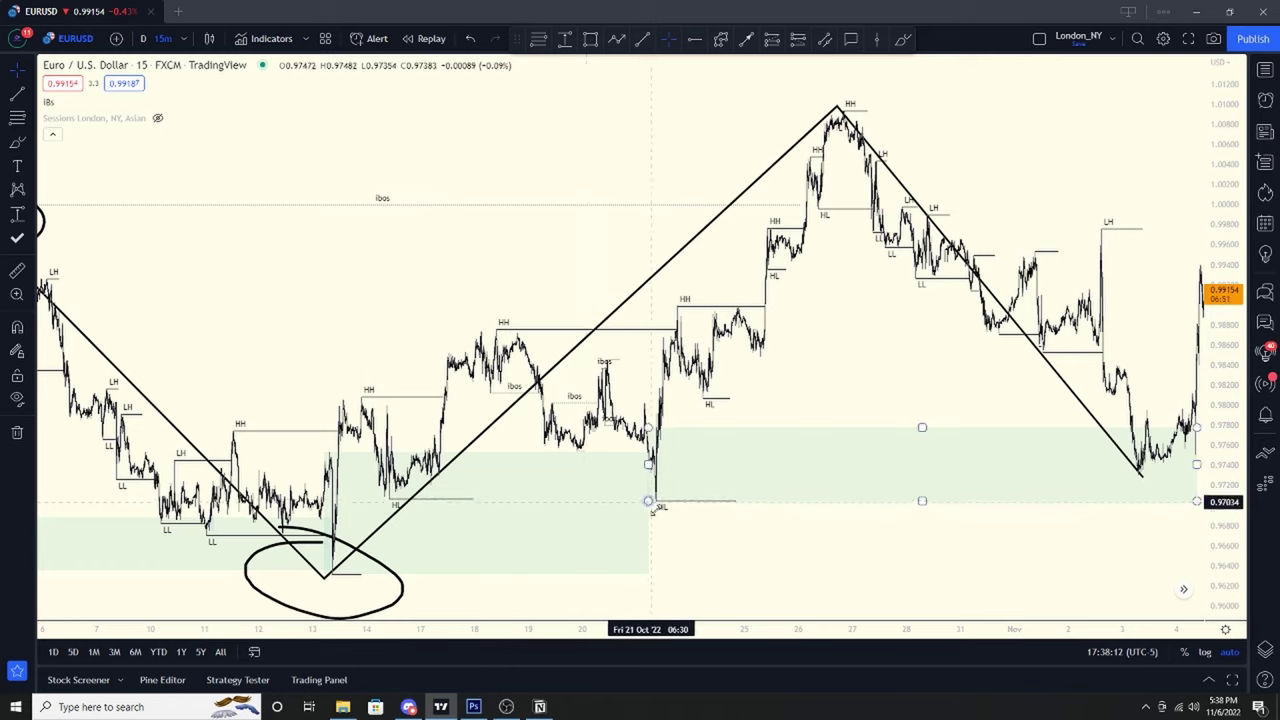
scroll(1034, 431, up, 5)
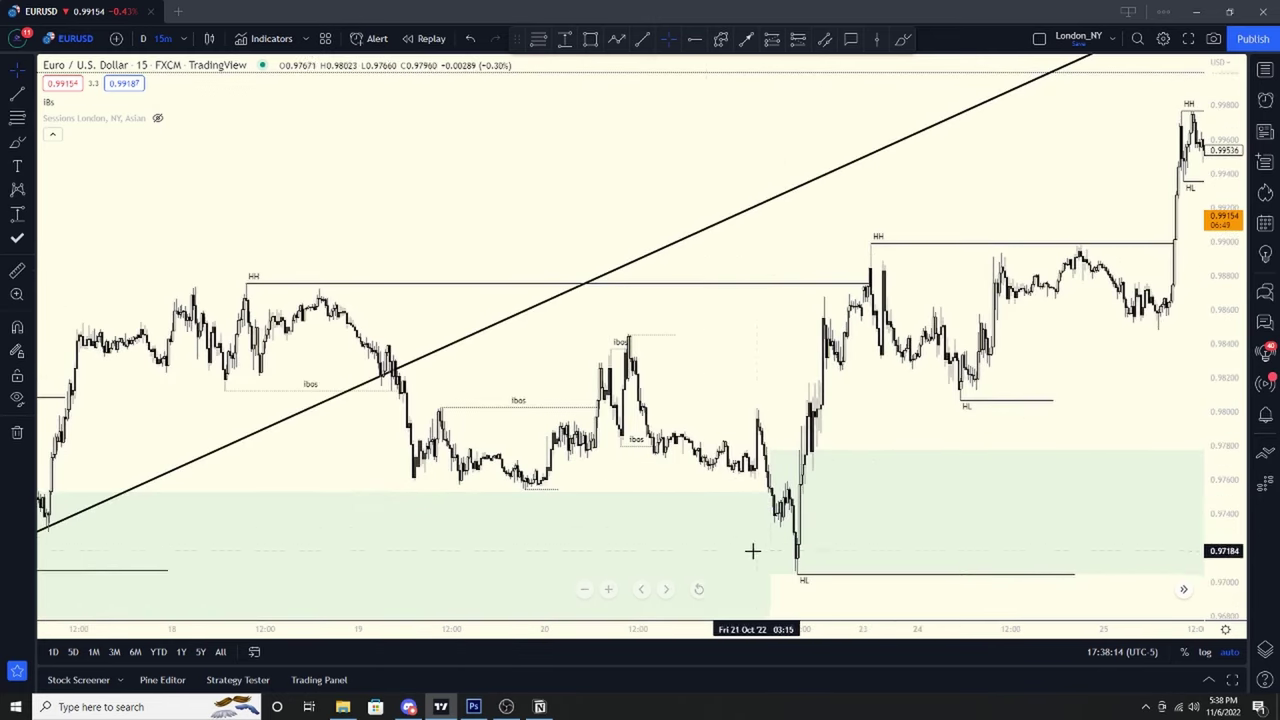
scroll(810, 520, down, 3)
Examine the 26 October higher high and the lower highs and lower lows down to the 3 November low in the green zone
drag(823, 480, 571, 260)
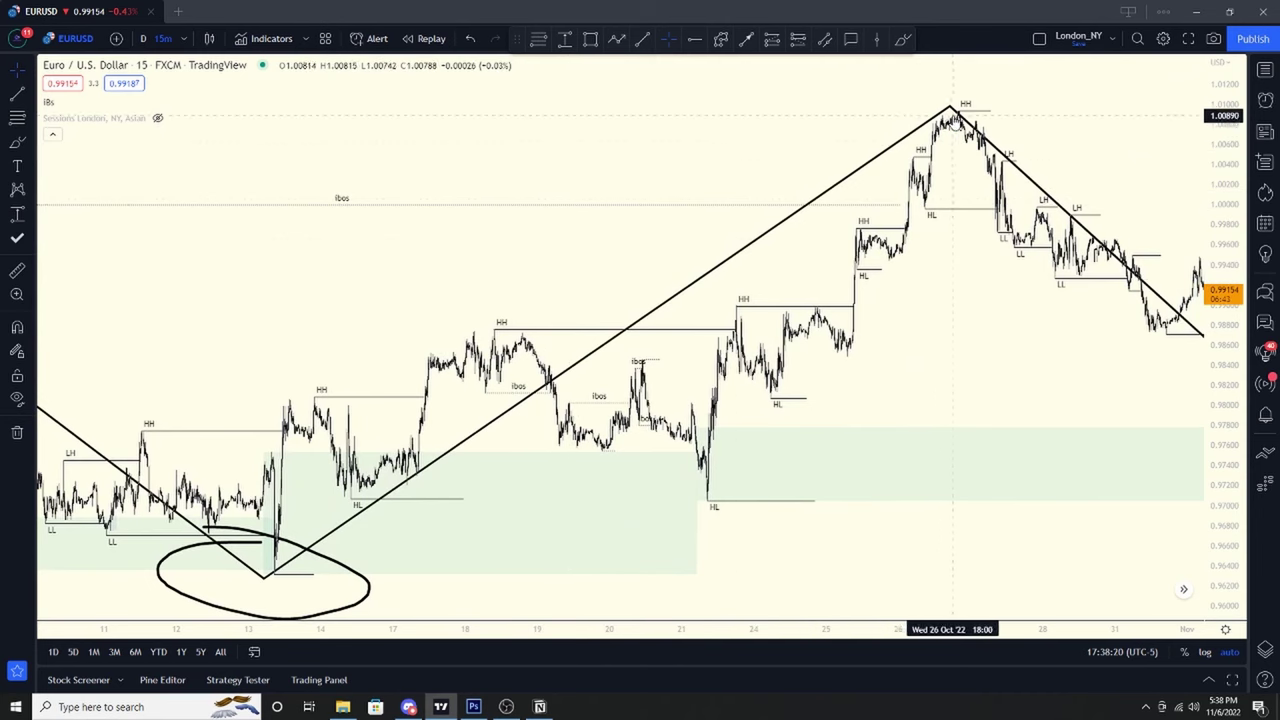
scroll(952, 117, up, 5)
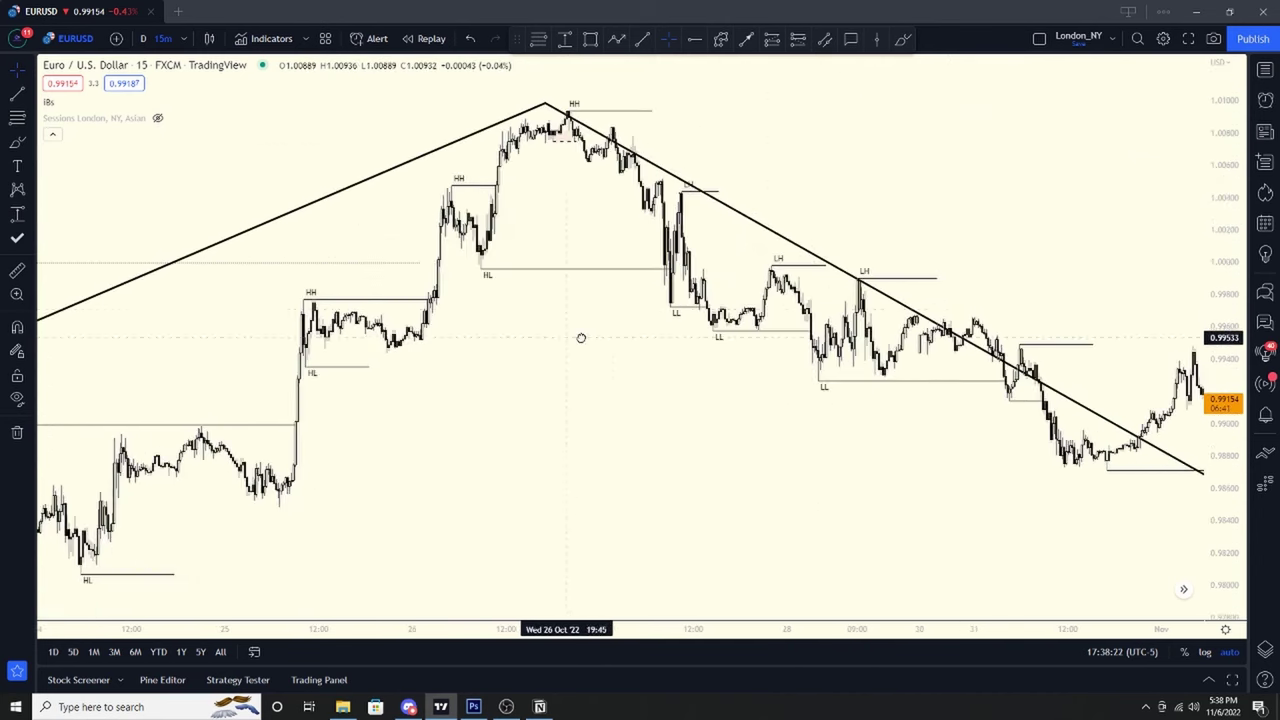
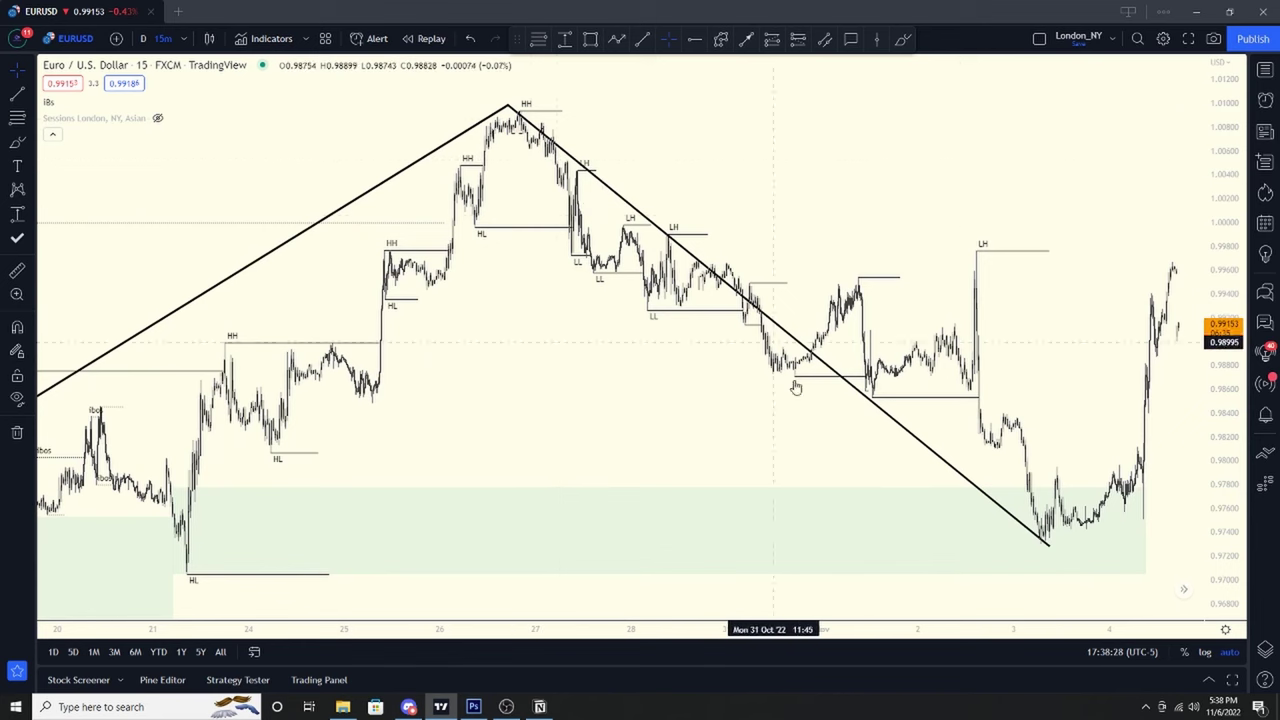
scroll(1040, 525, down, 1)
drag(762, 420, 486, 351)
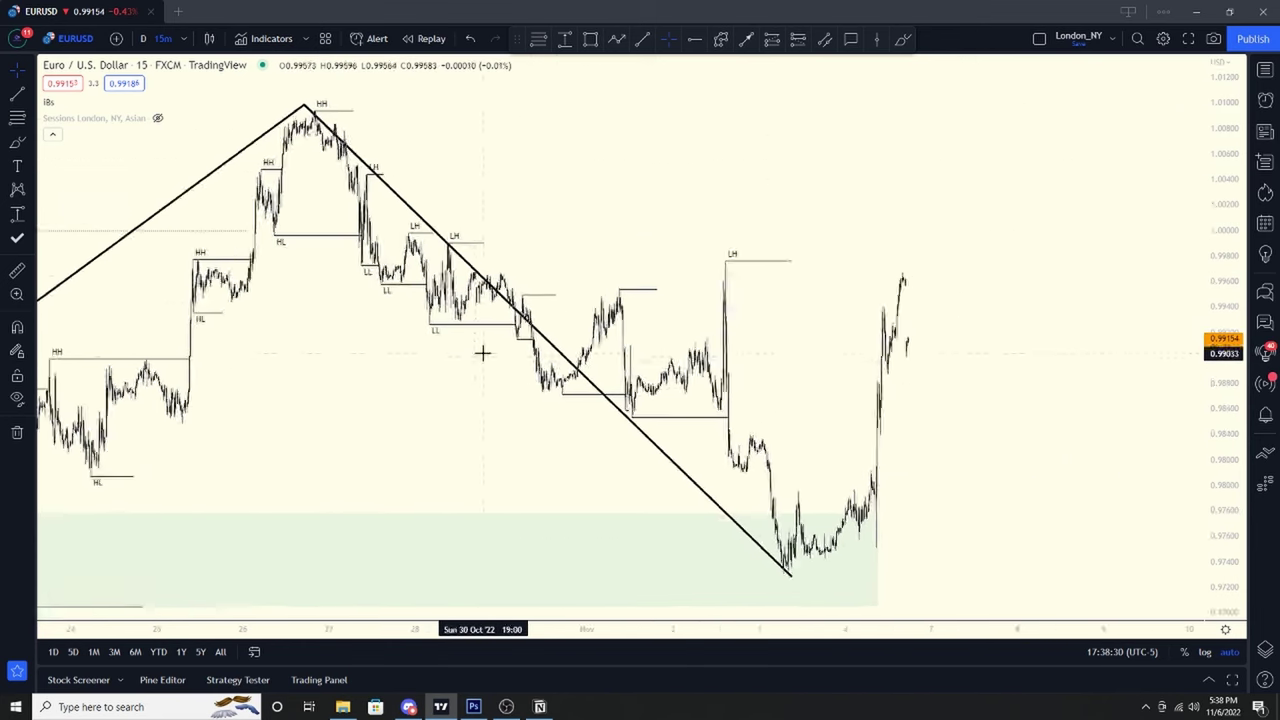
Switch the EURUSD chart back to the 4-hour timeframe
scroll(570, 358, up, 2)
drag(657, 366, 894, 360)
scroll(973, 268, up, 1)
scroll(270, 65, down, 1)
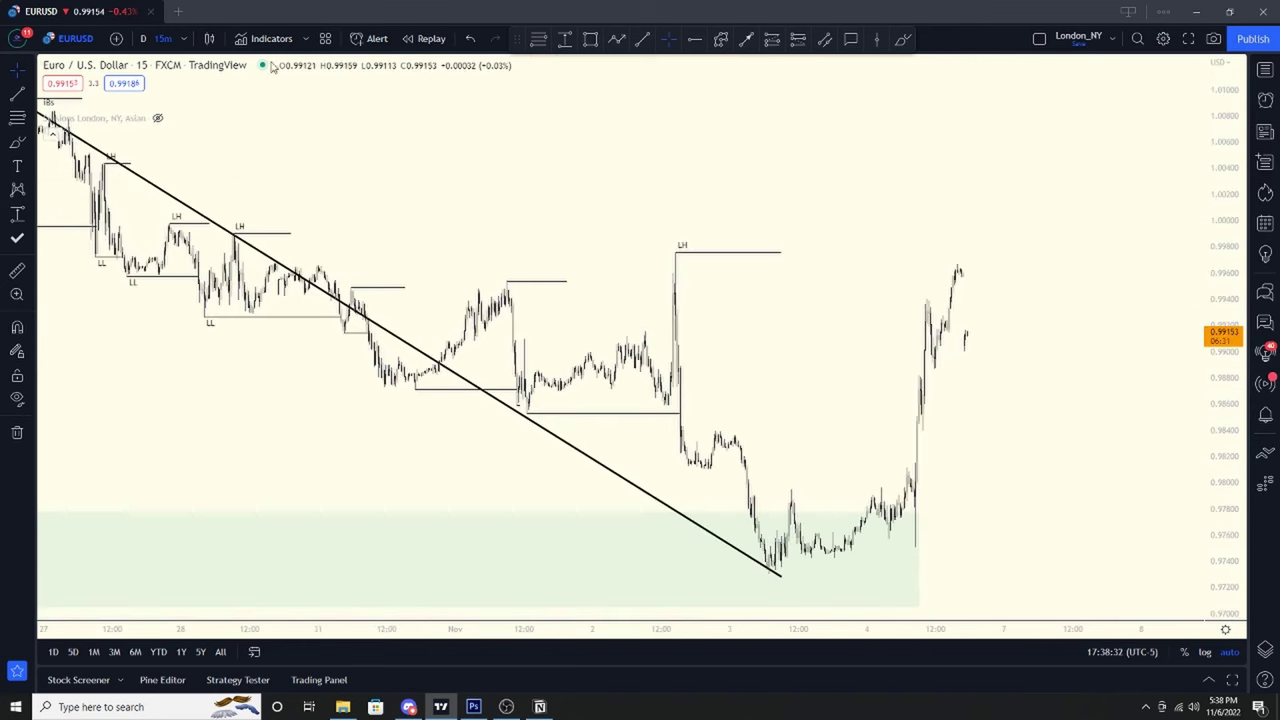
click(183, 45)
click(204, 371)
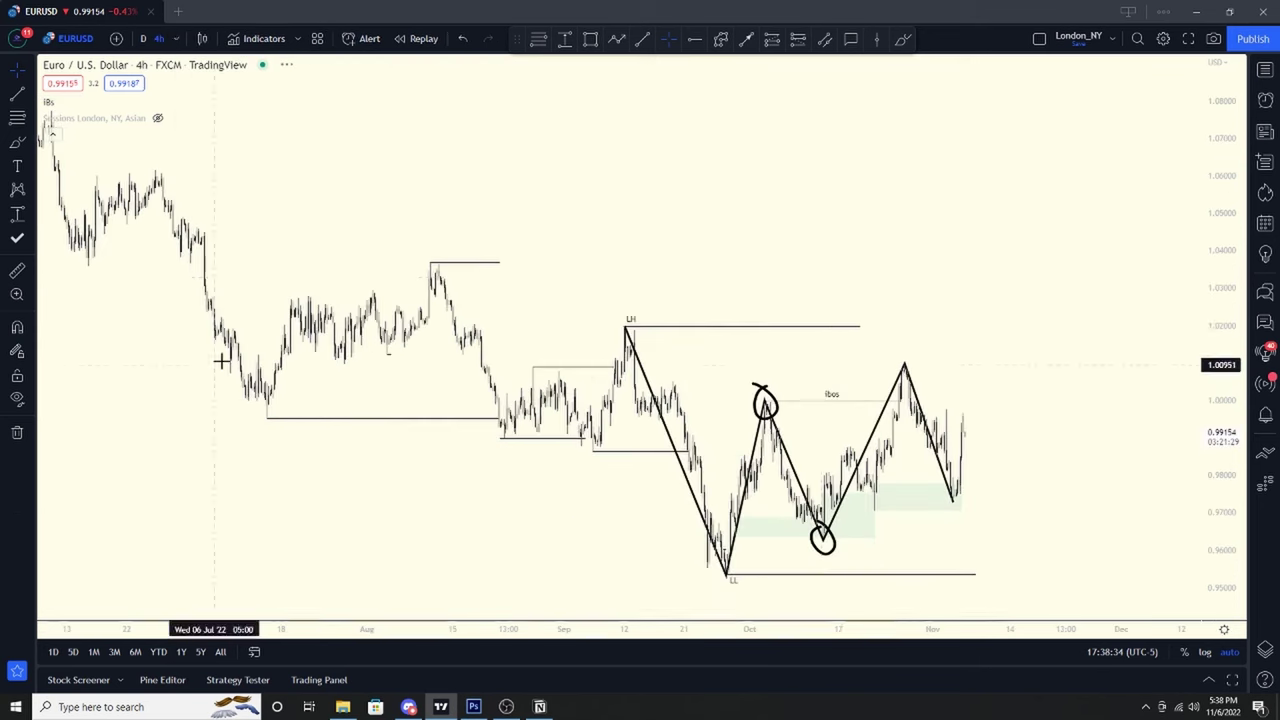
Delete the brush circles around the early October swing high and the mid-October swing low
scroll(899, 258, up, 2)
drag(363, 210, 626, 206)
click(612, 233)
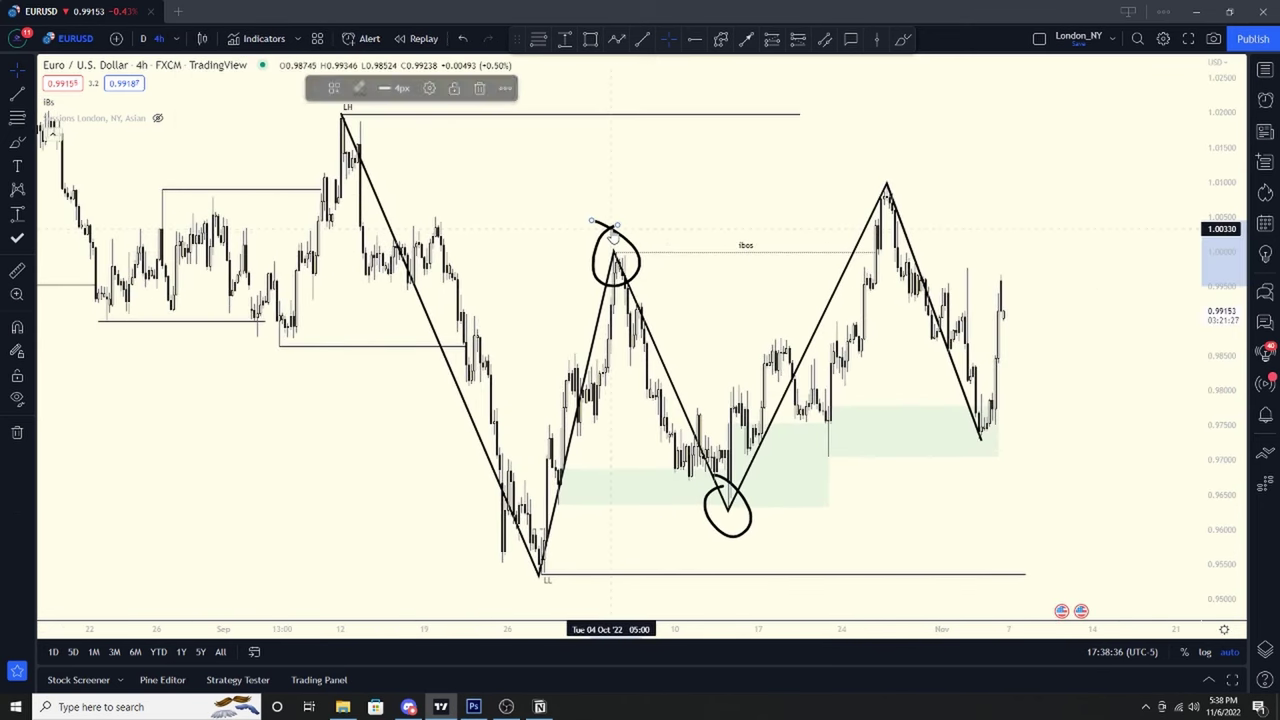
key(Delete)
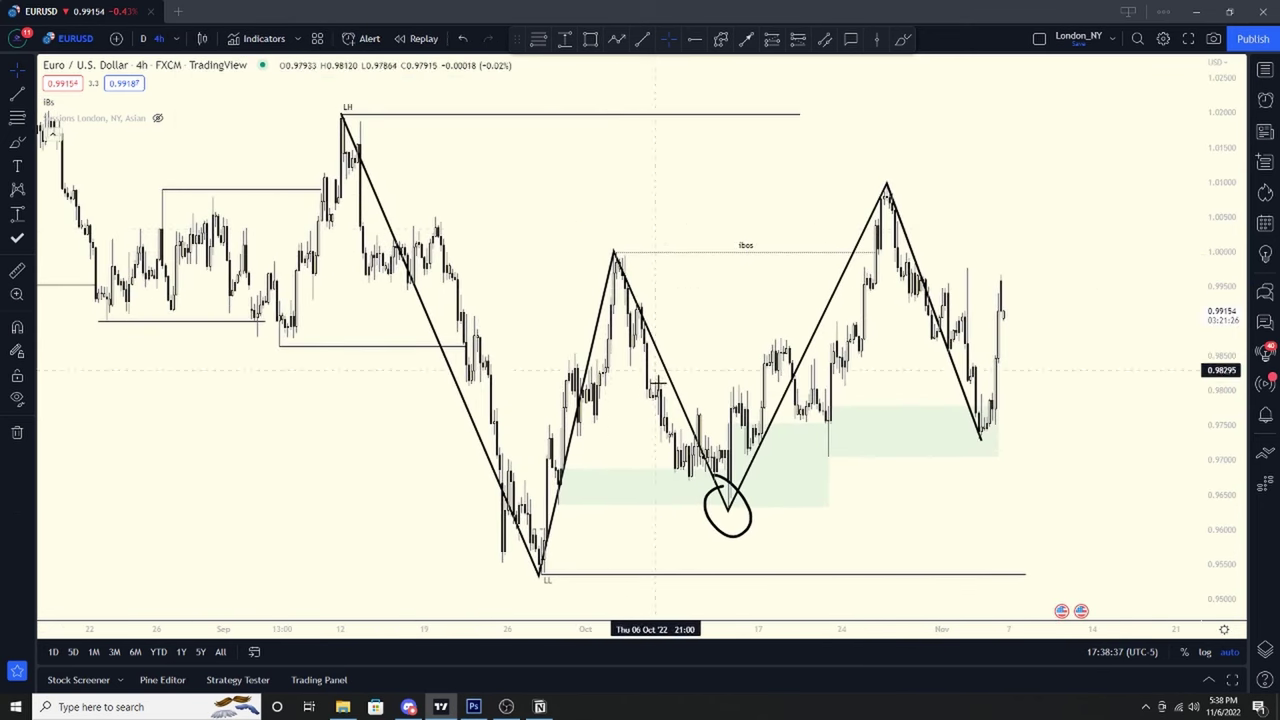
click(751, 536)
key(Delete)
drag(1151, 286, 880, 240)
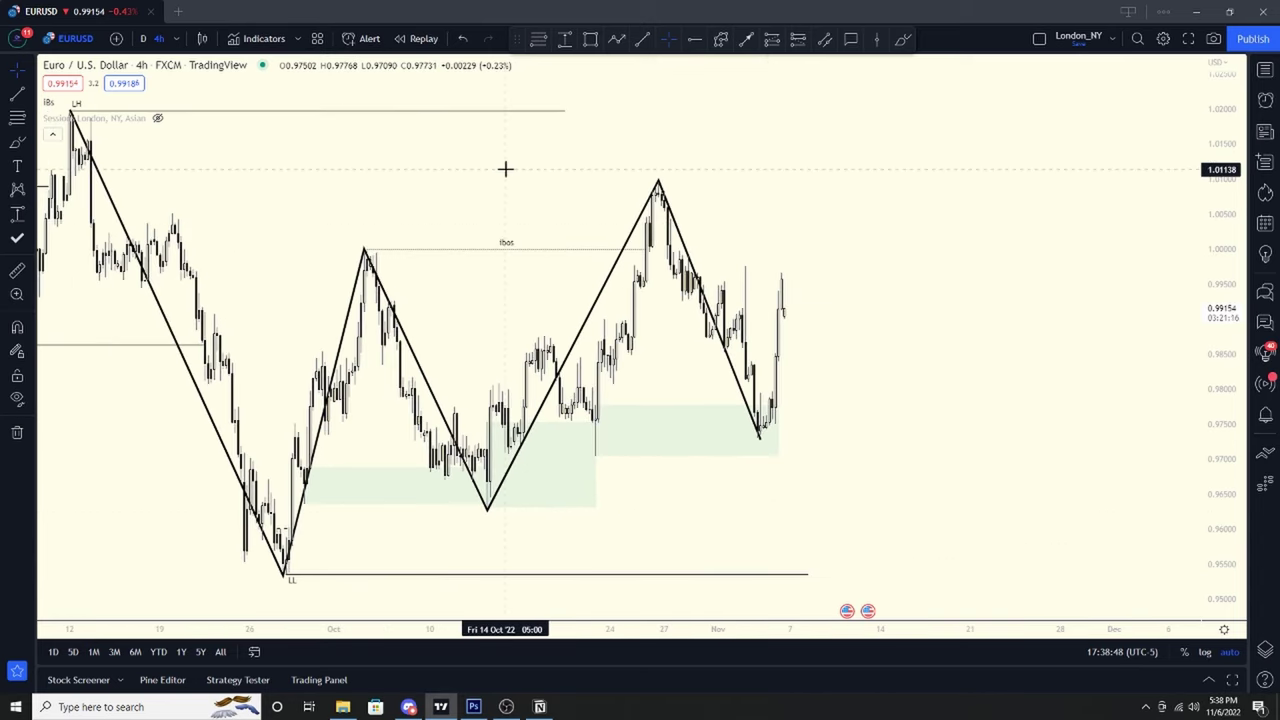
Draw a zigzag path beyond the latest candles, dropping from about 1.016 to 0.998, swinging up to higher highs and ending near 0.9965
click(622, 40)
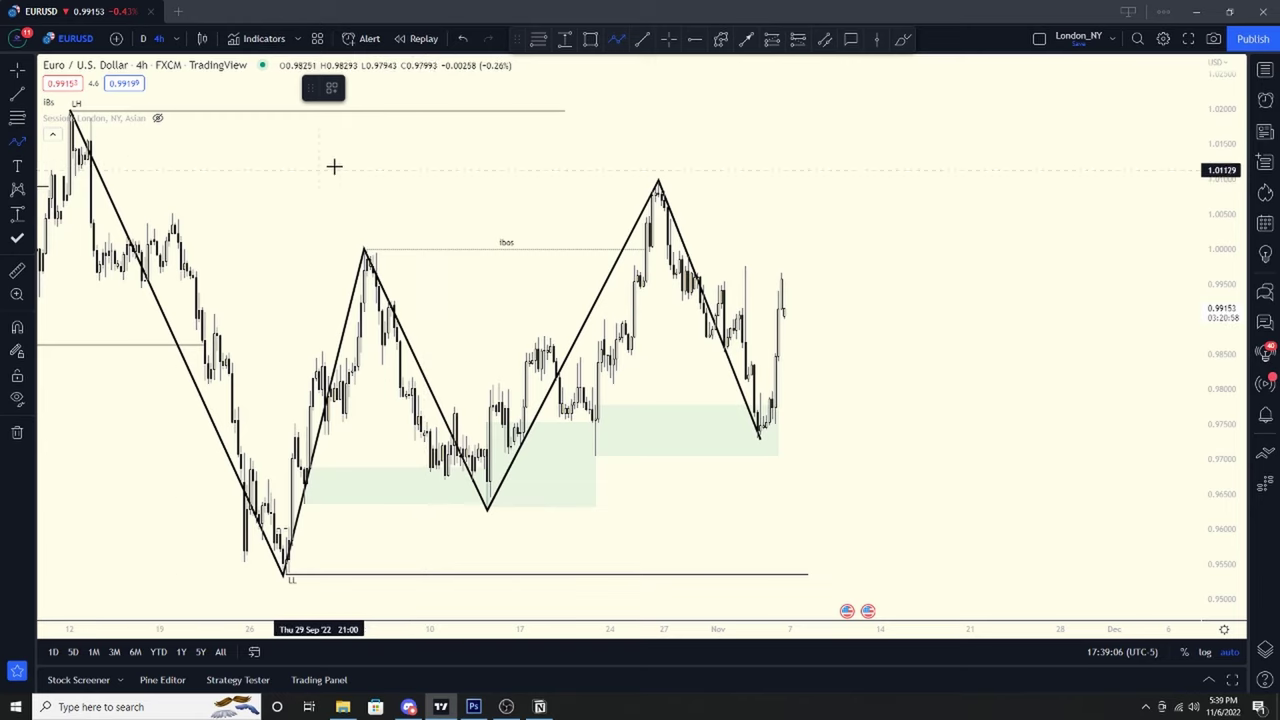
click(784, 137)
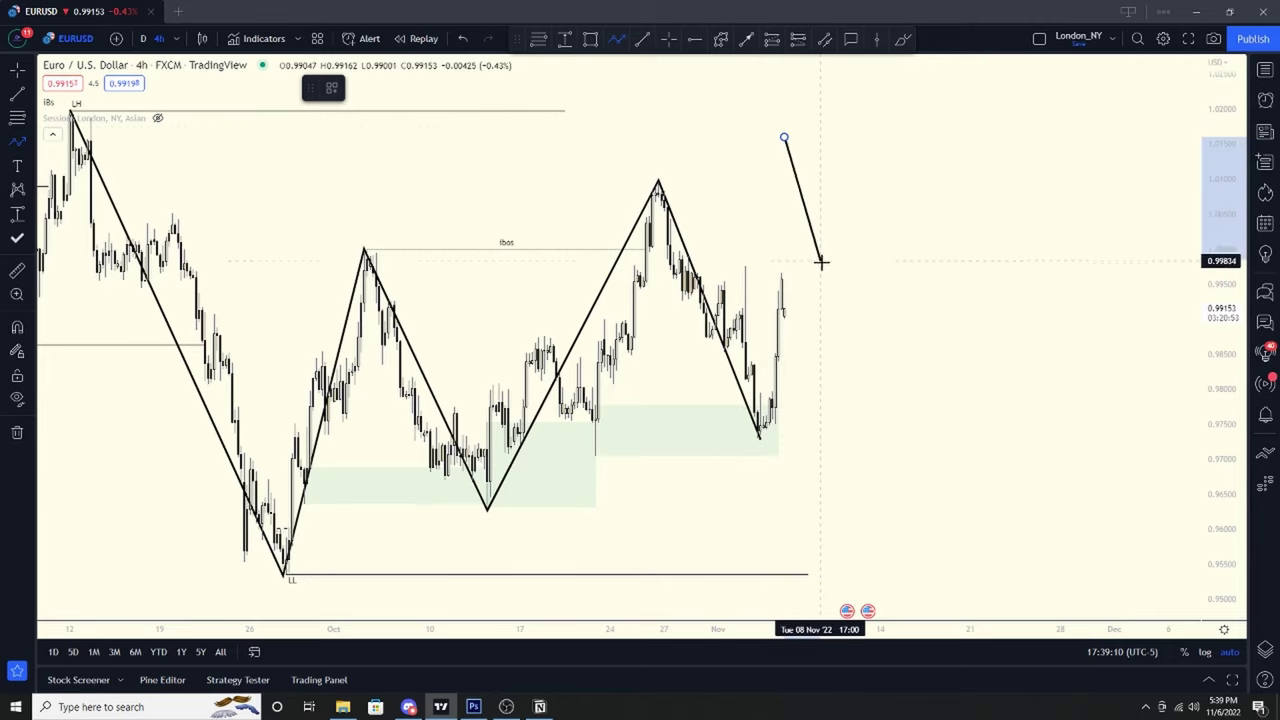
click(822, 262)
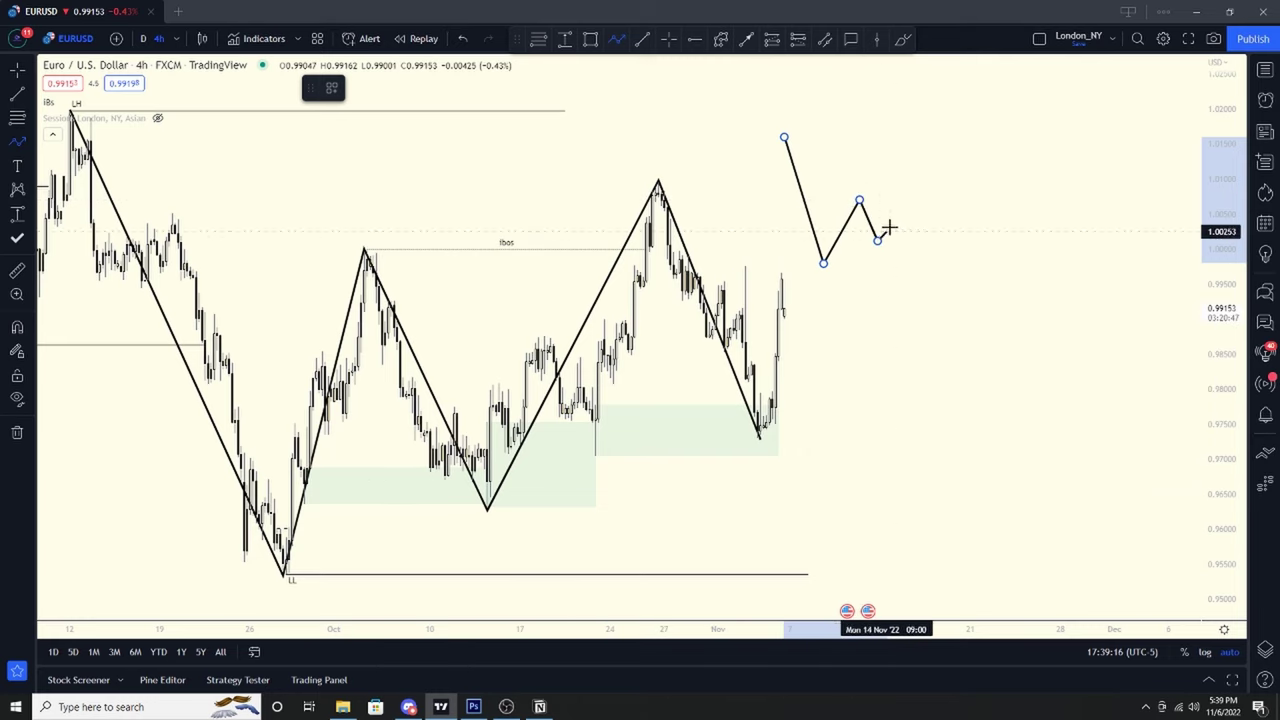
click(904, 181)
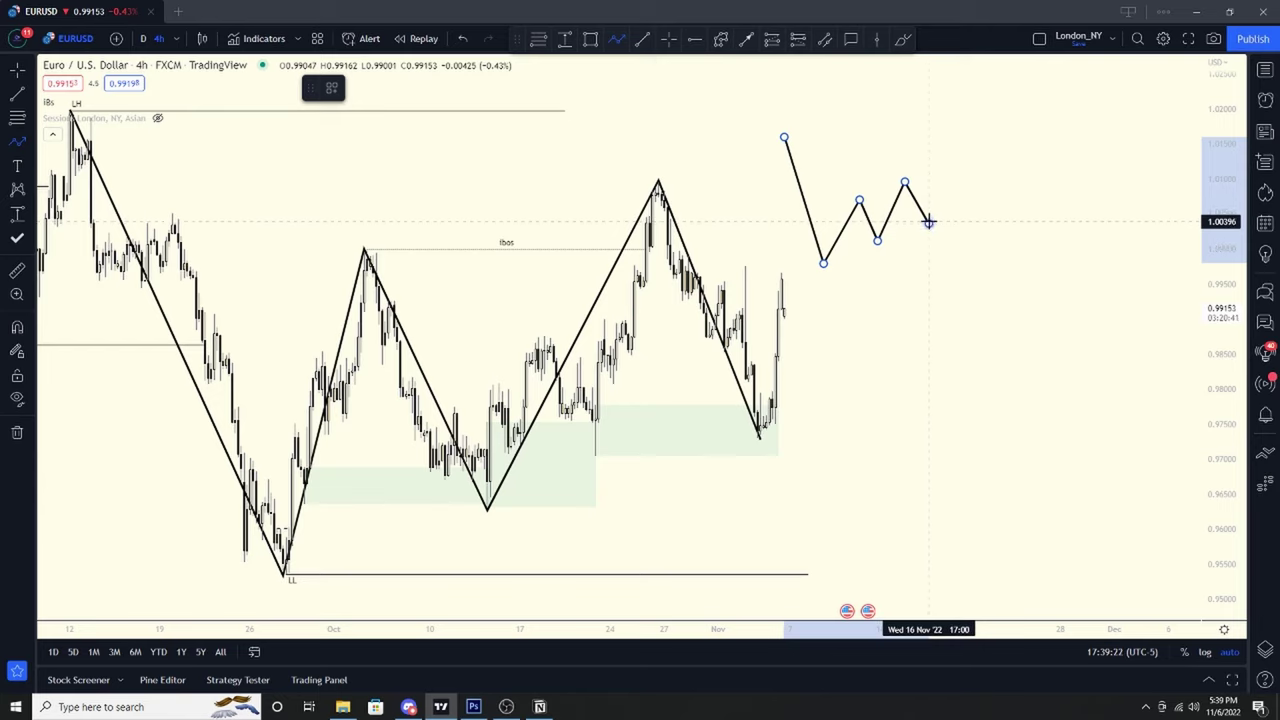
click(928, 221)
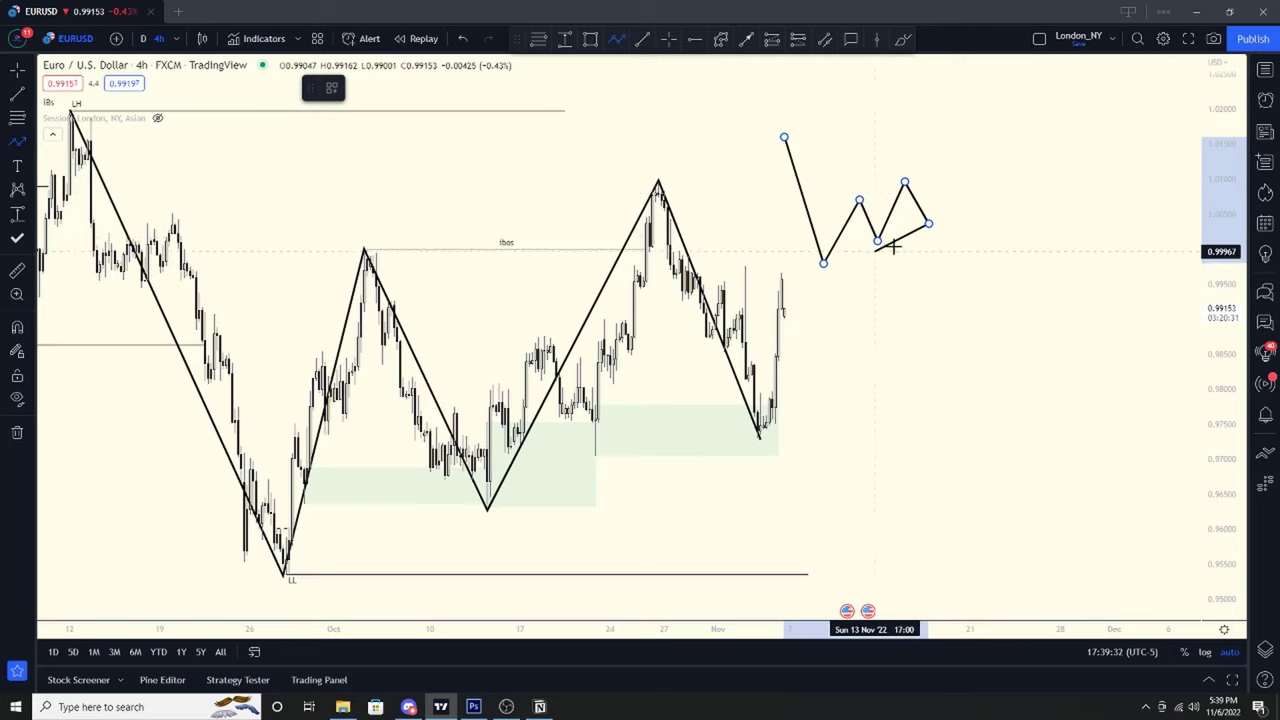
click(949, 192)
double_click(987, 274)
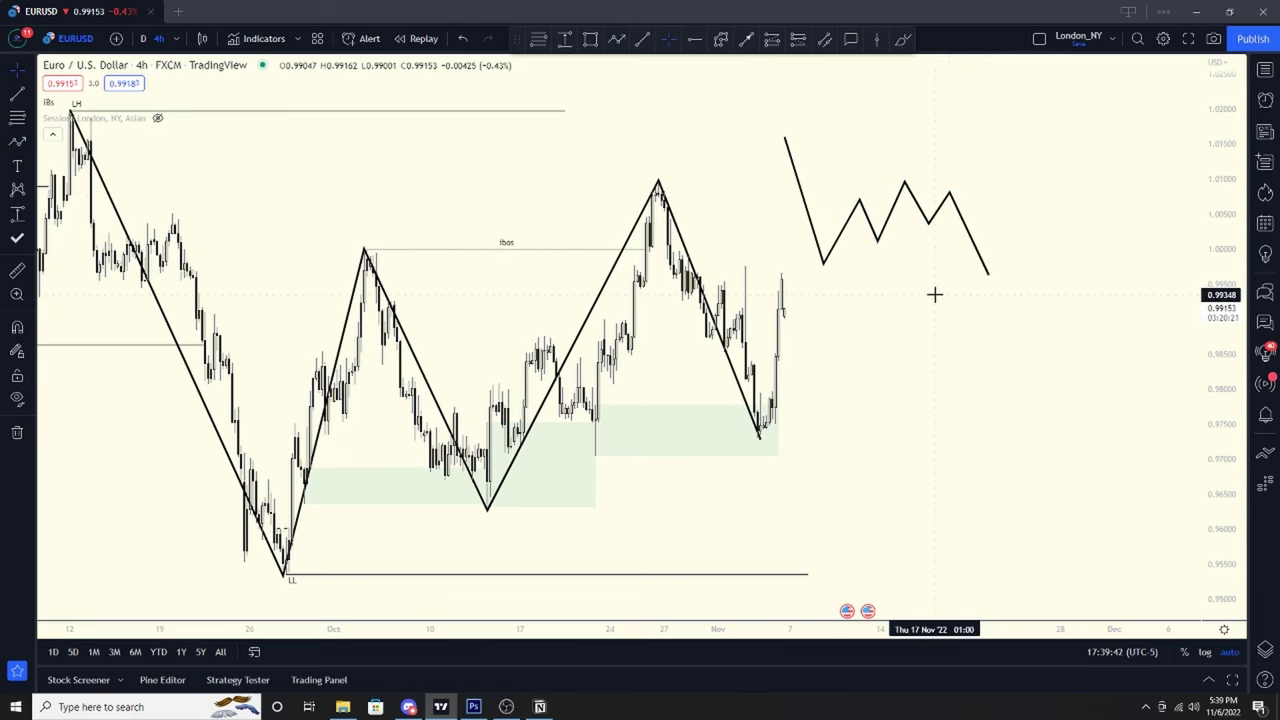
Reshape the zigzag path by pulling its starting point down to the first low, shifting the last peak earlier and lowering the last trough
scroll(934, 291, down, 5)
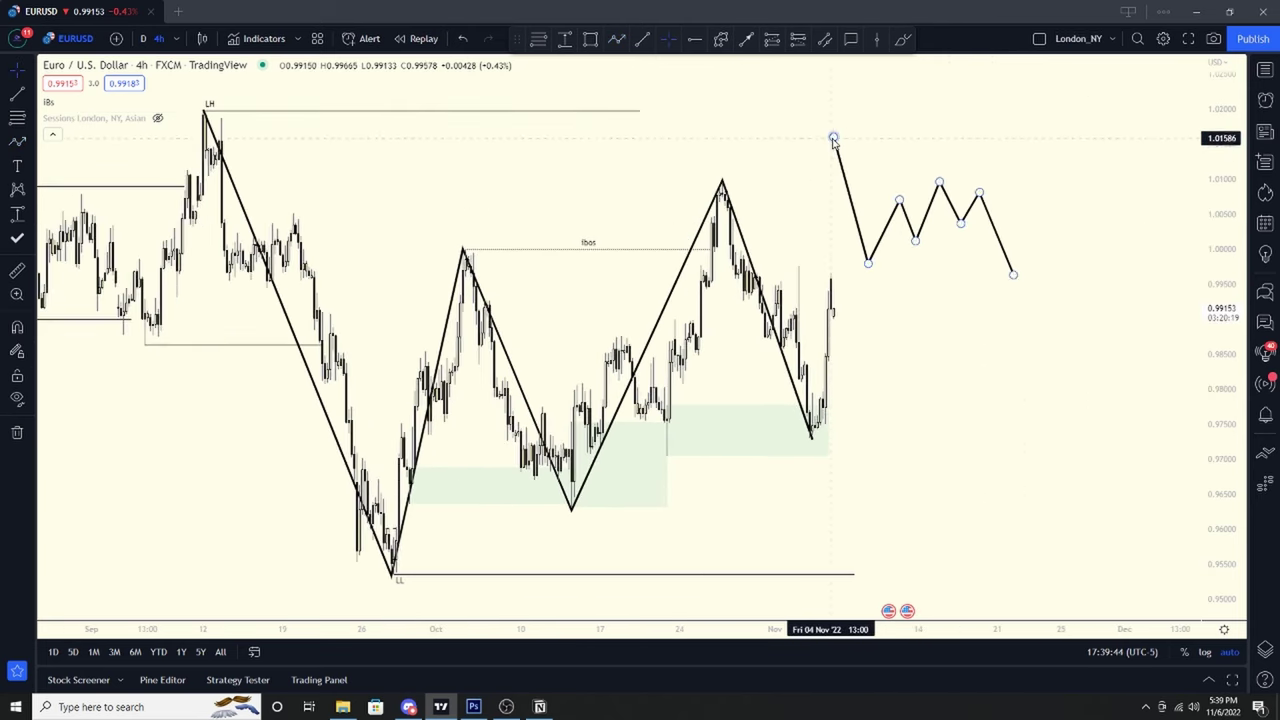
drag(833, 140, 786, 228)
scroll(900, 275, up, 3)
click(777, 171)
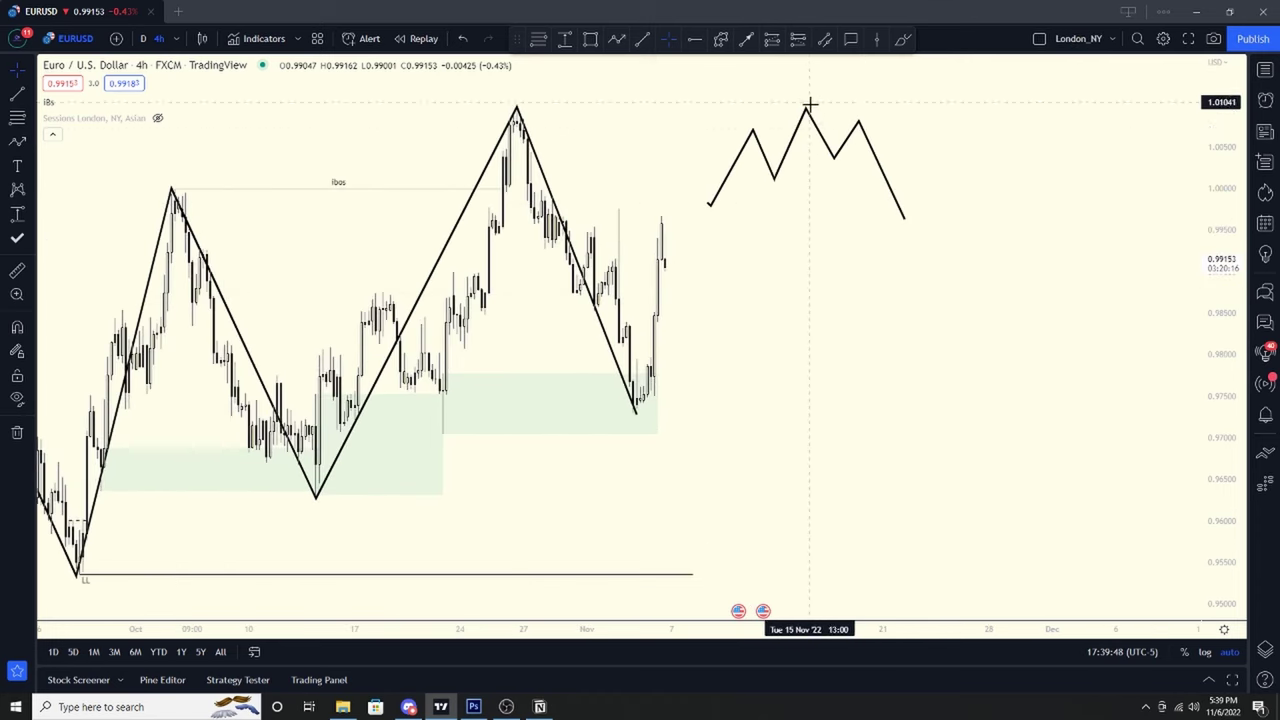
drag(859, 123, 859, 125)
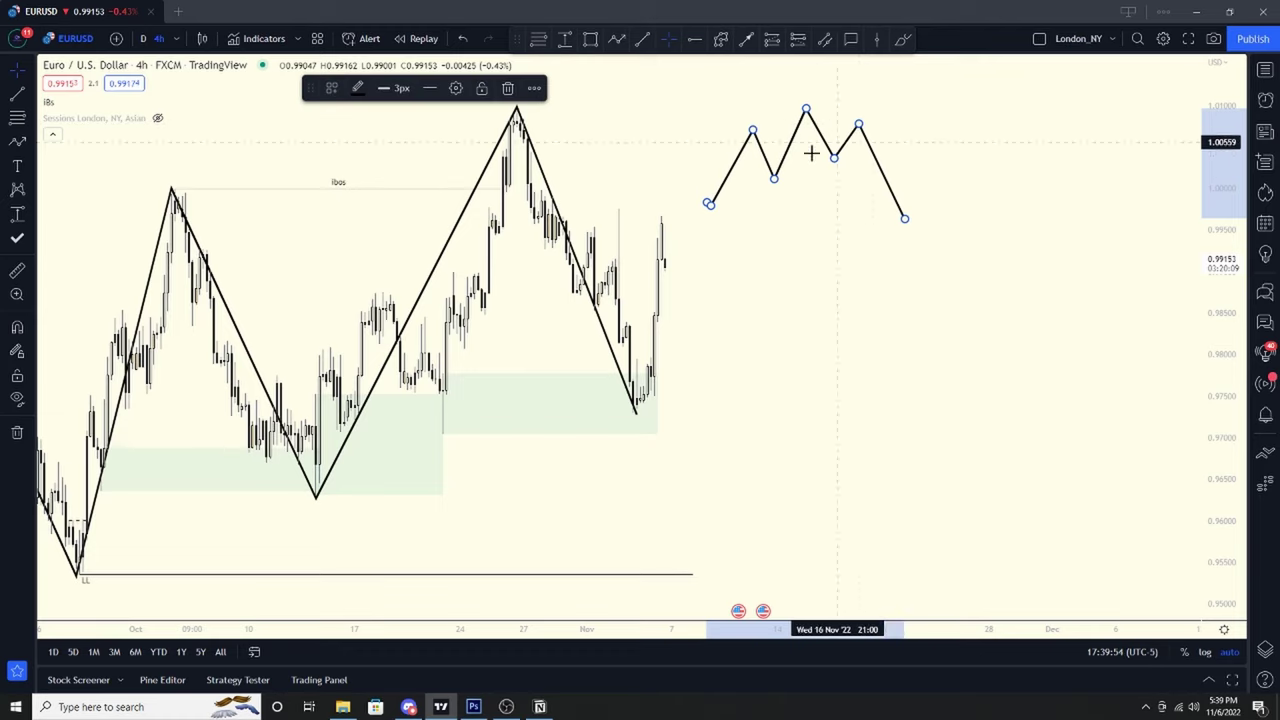
drag(859, 124, 853, 140)
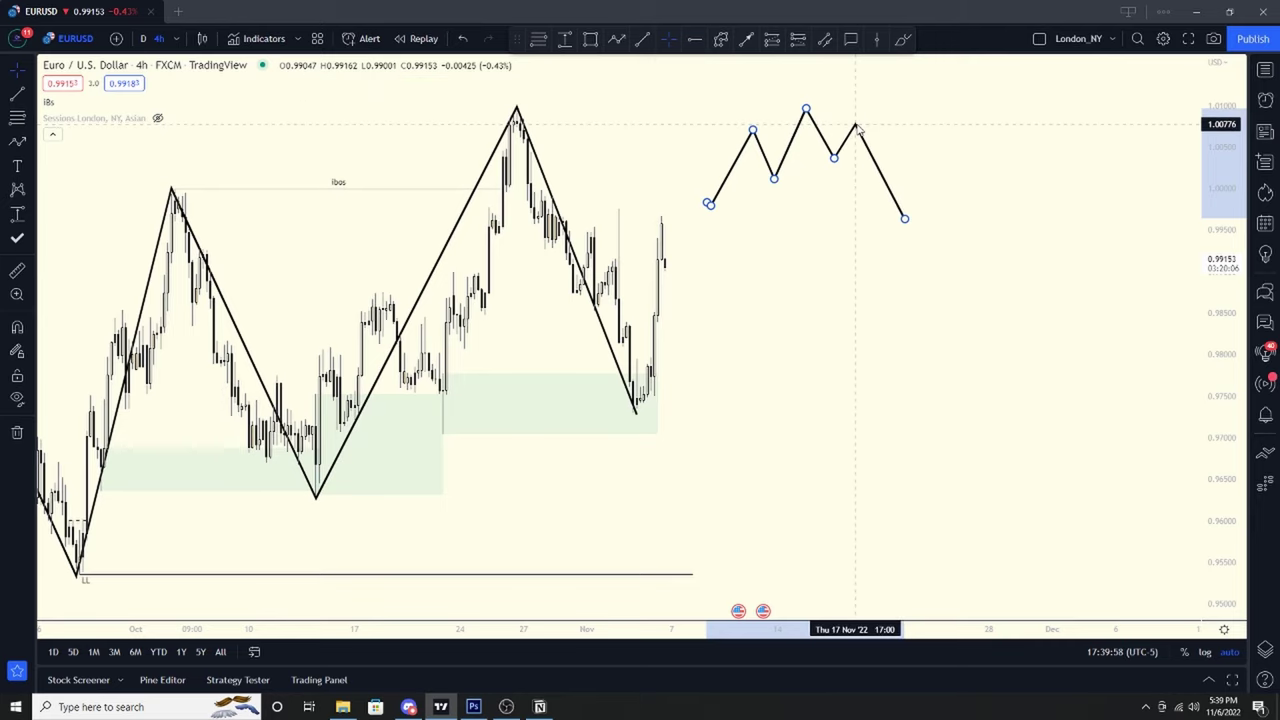
drag(833, 157, 837, 192)
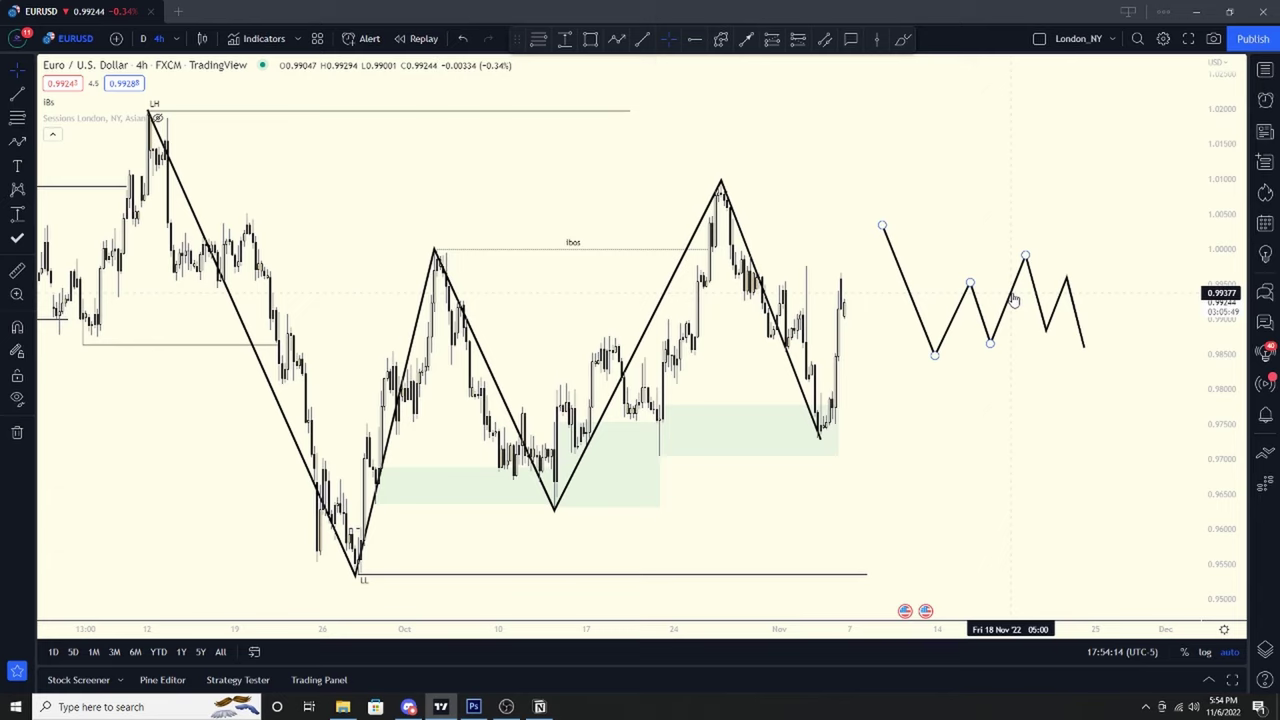
Delete the two zigzag paths sketched beyond the latest candles
key(Delete)
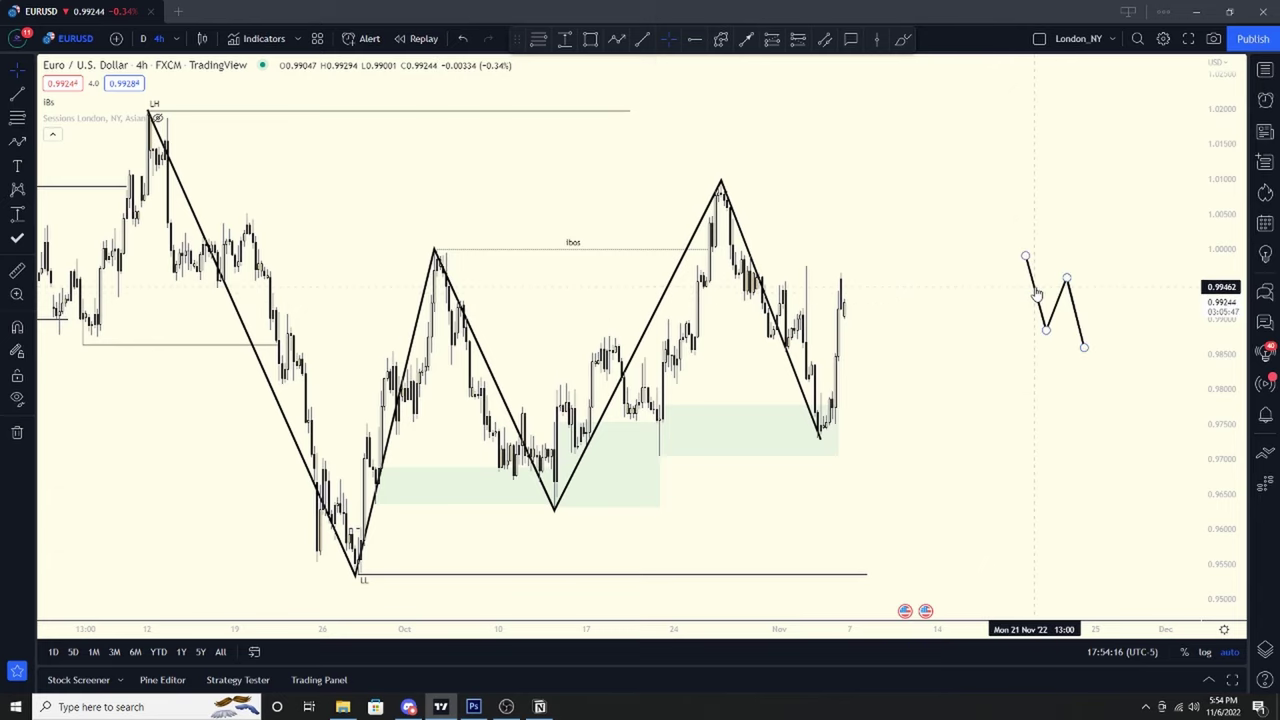
drag(504, 186, 743, 218)
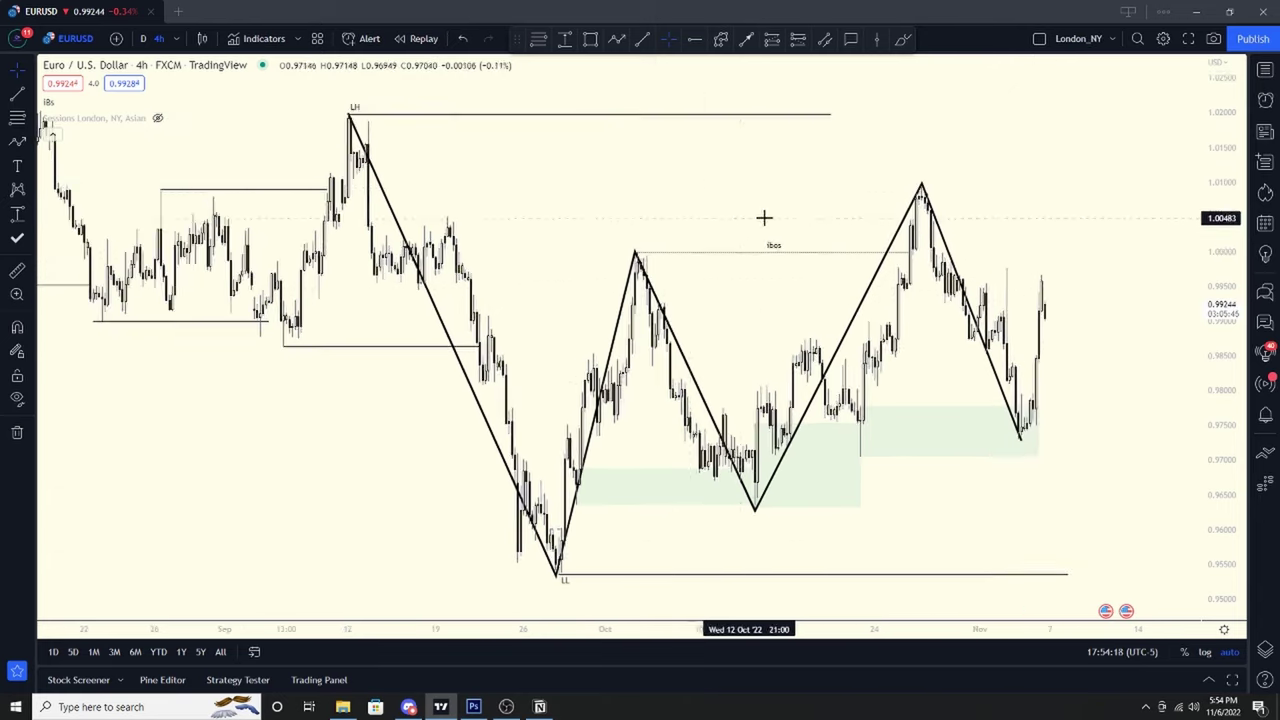
Switch the chart to the 15-minute timeframe and show the structure from September into October
scroll(745, 215, up, 2)
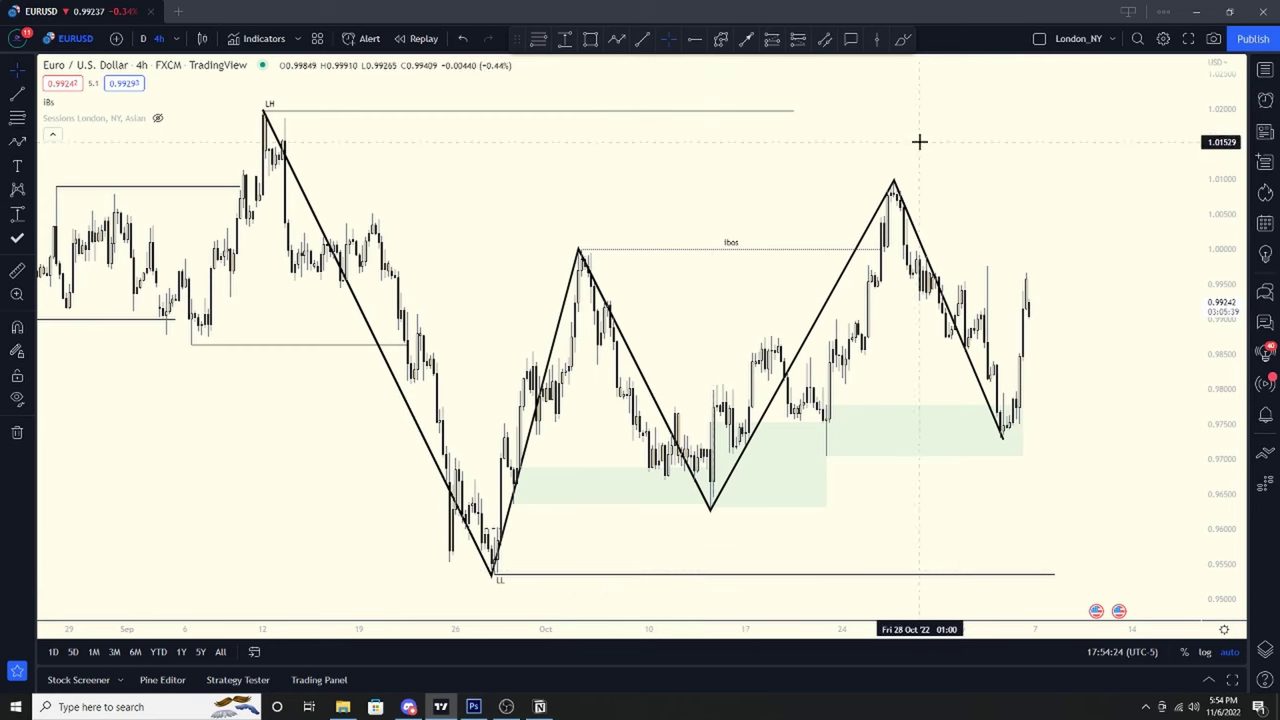
scroll(940, 150, up, 1)
scroll(474, 180, left, 2)
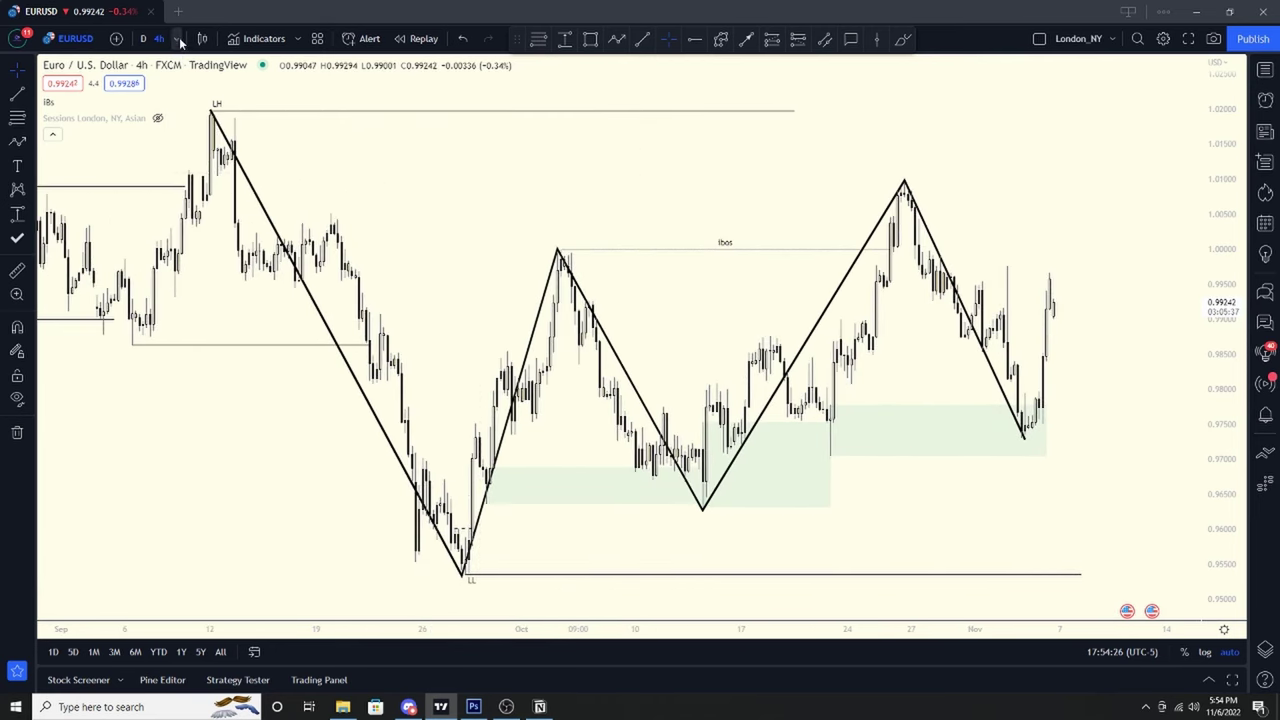
click(176, 38)
click(226, 215)
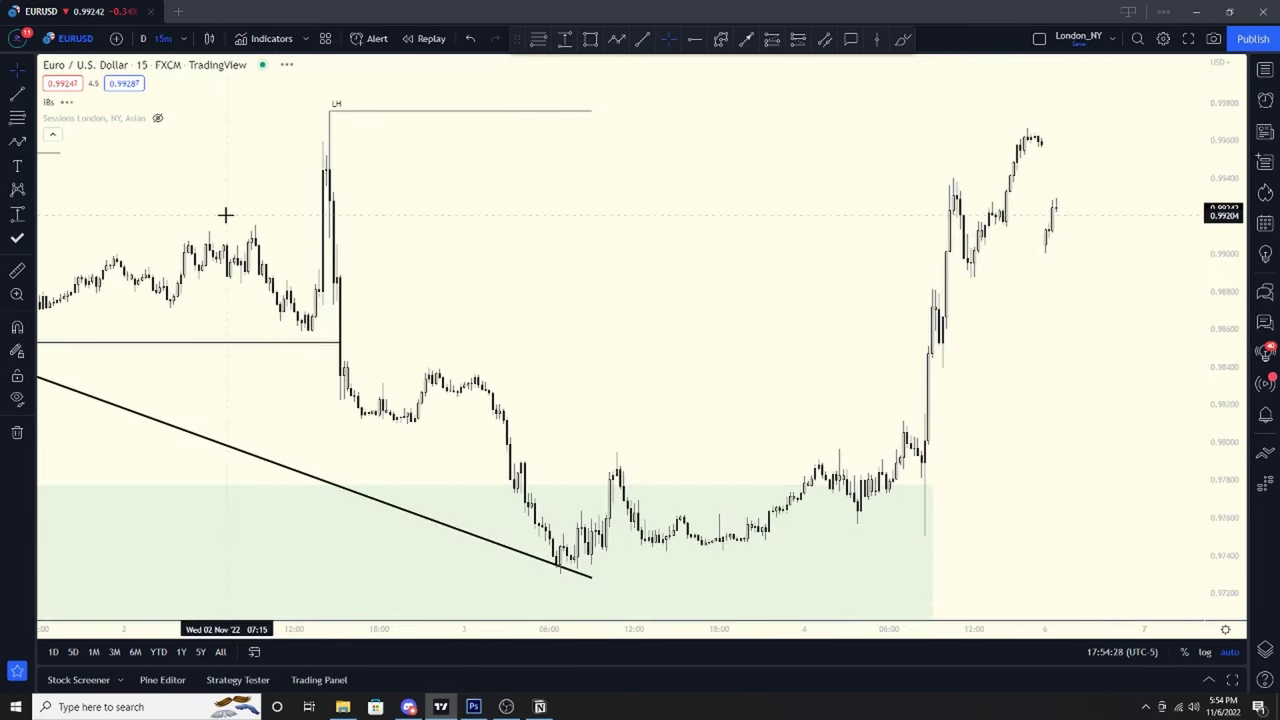
scroll(737, 245, down, 5)
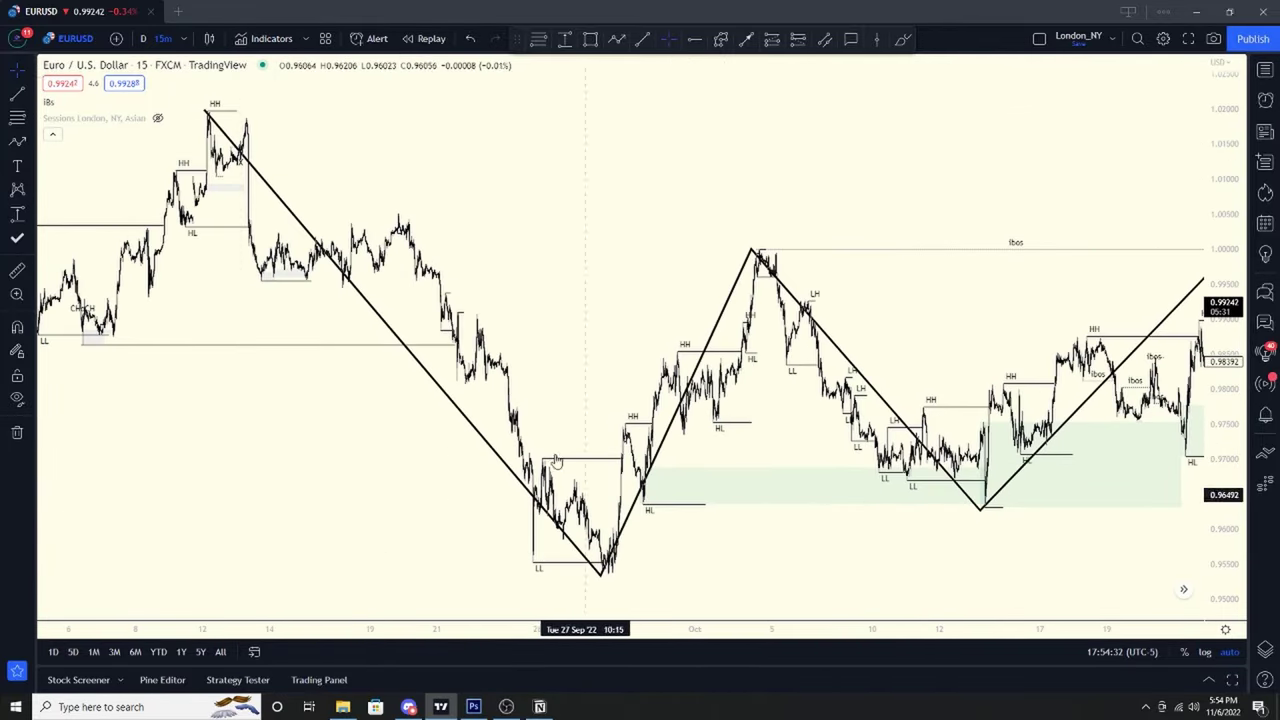
Examine the 15-minute higher highs and higher lows from the late September low up to the 4 October swing high
drag(609, 257, 487, 250)
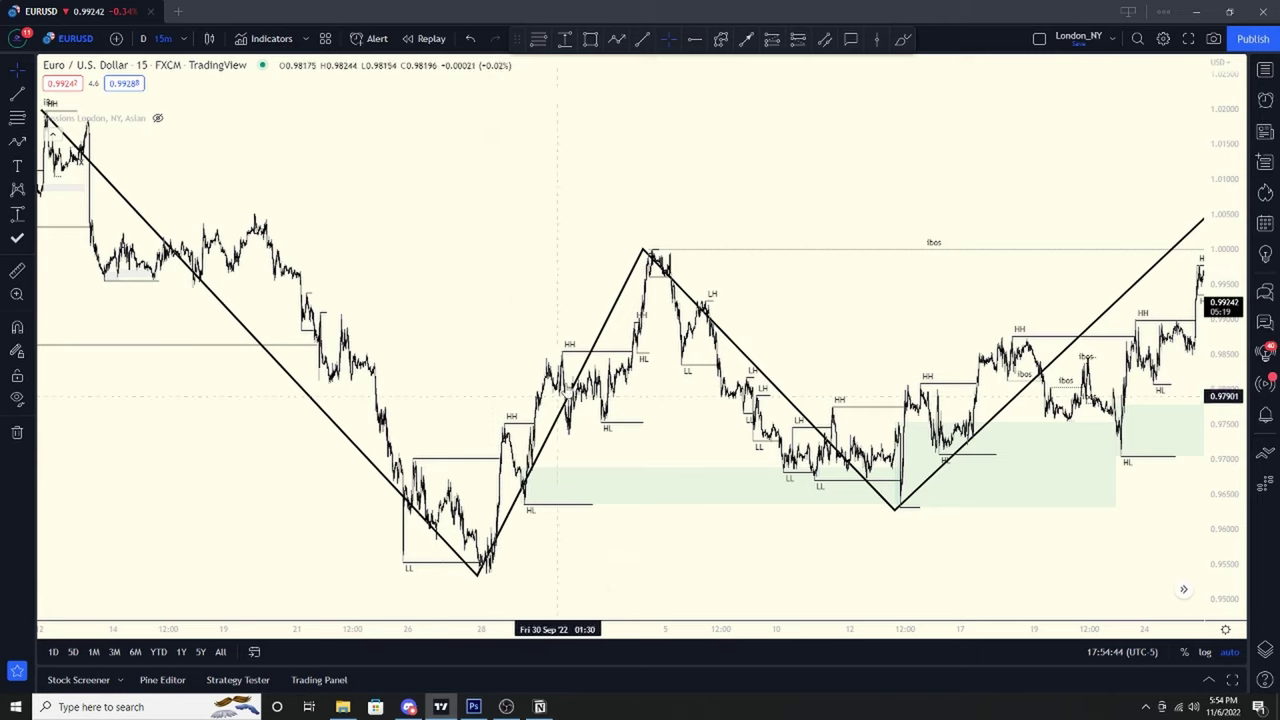
scroll(623, 220, down, 2)
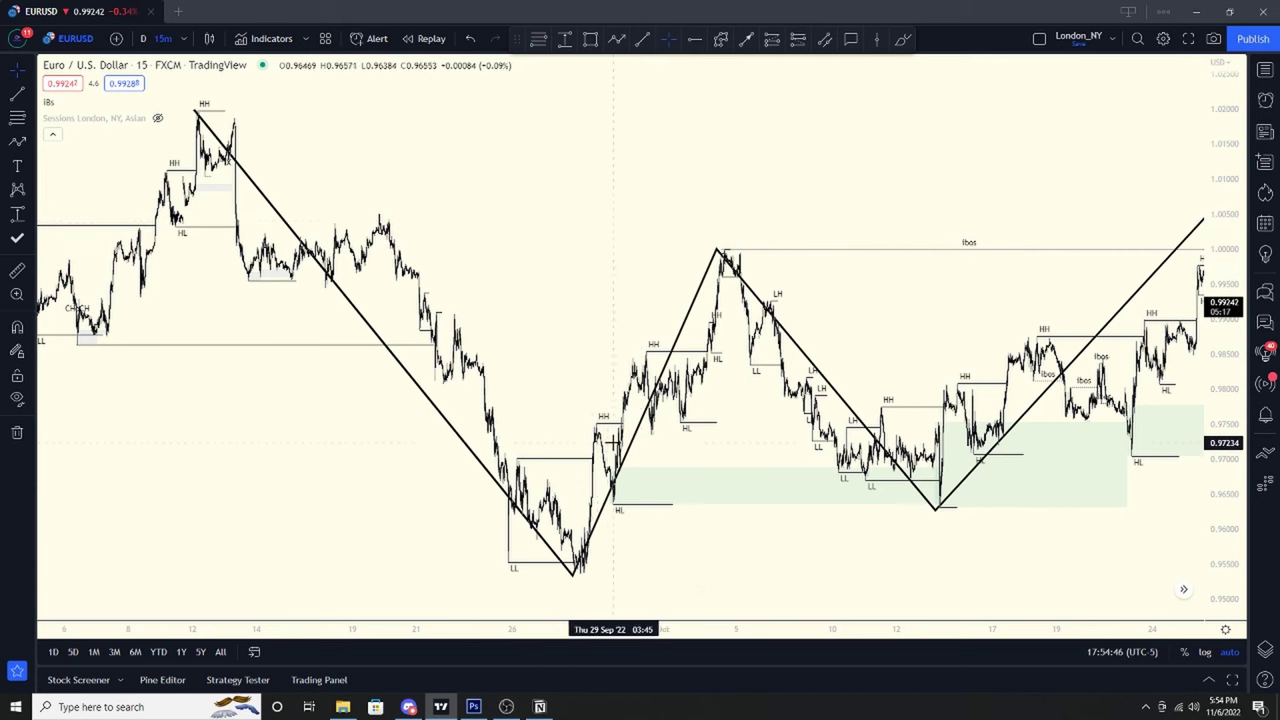
scroll(450, 470, down, 1)
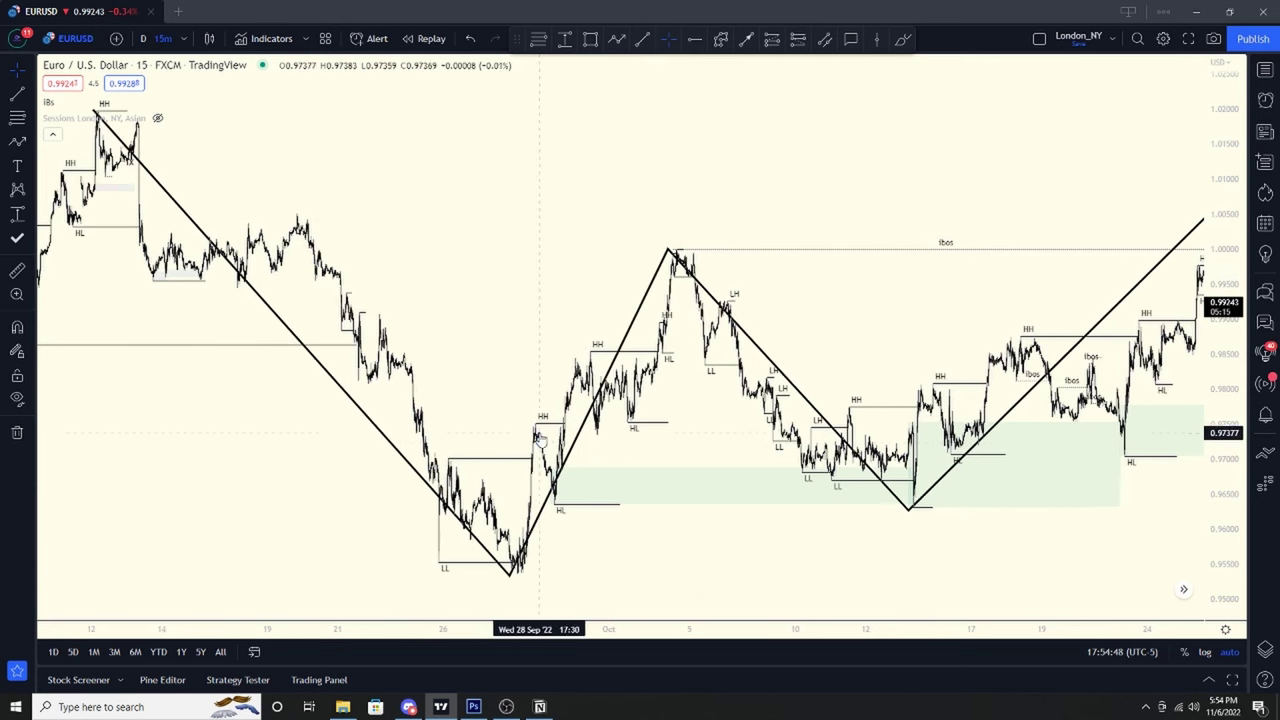
scroll(540, 424, up, 1)
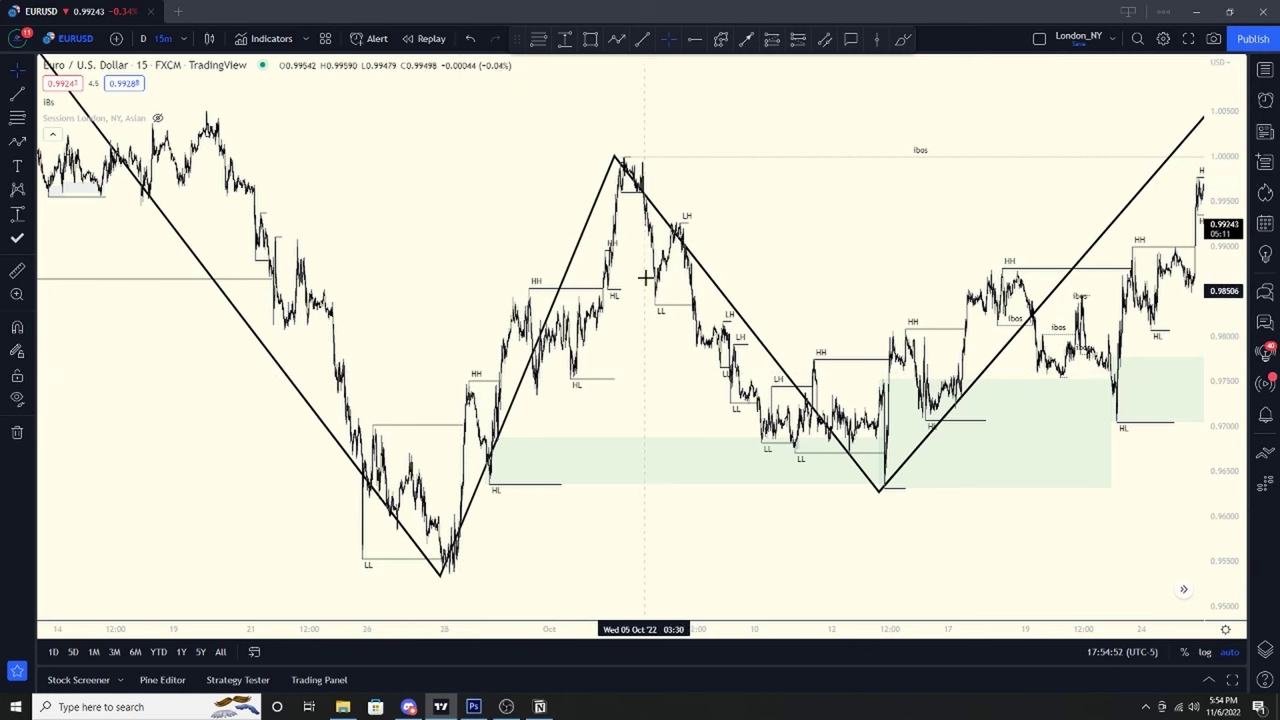
scroll(645, 255, down, 1)
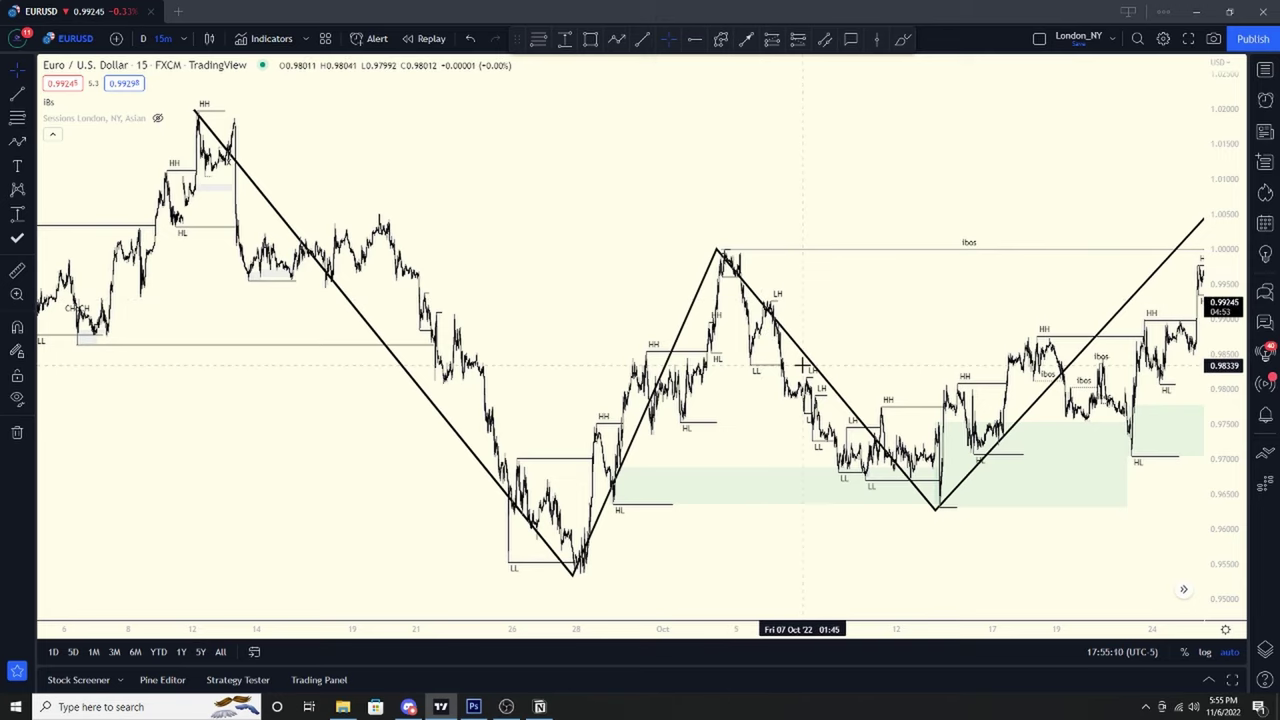
drag(547, 262, 503, 240)
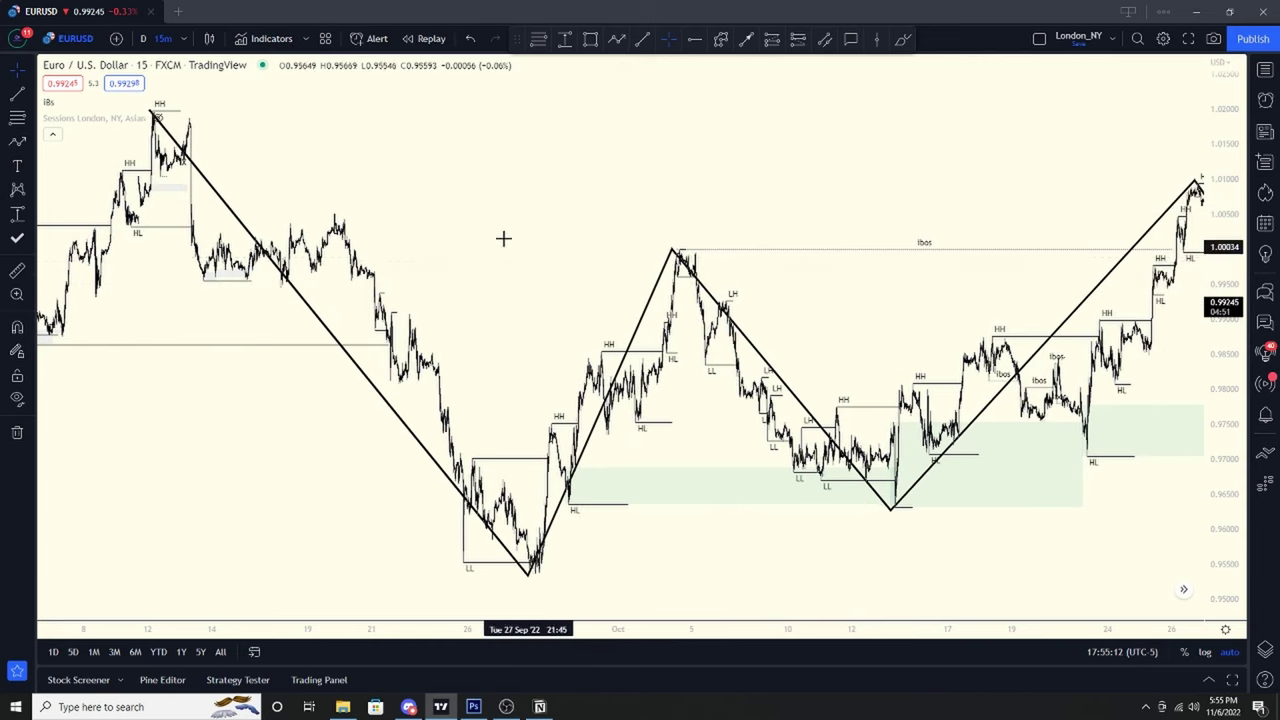
drag(486, 331, 223, 237)
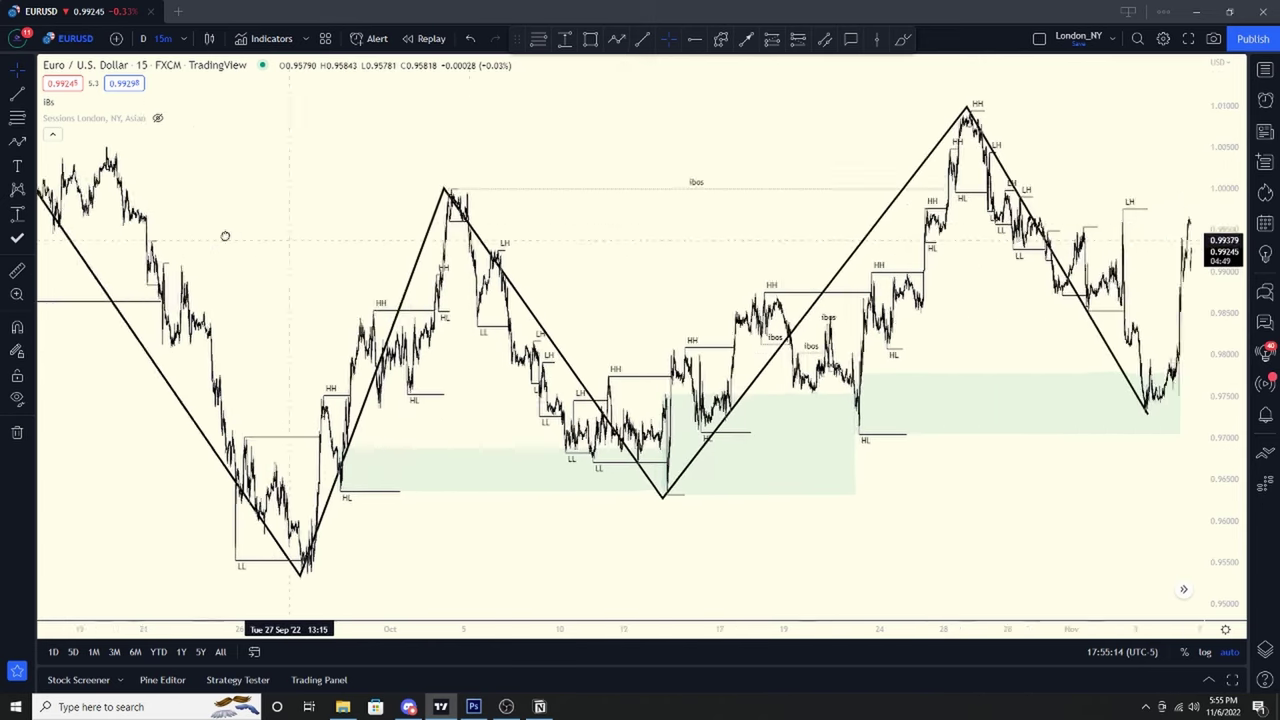
Examine the 15-minute lower highs and lower lows from the 4 October high down to the 13 October low in the green zone
drag(420, 220, 546, 189)
drag(157, 289, 384, 420)
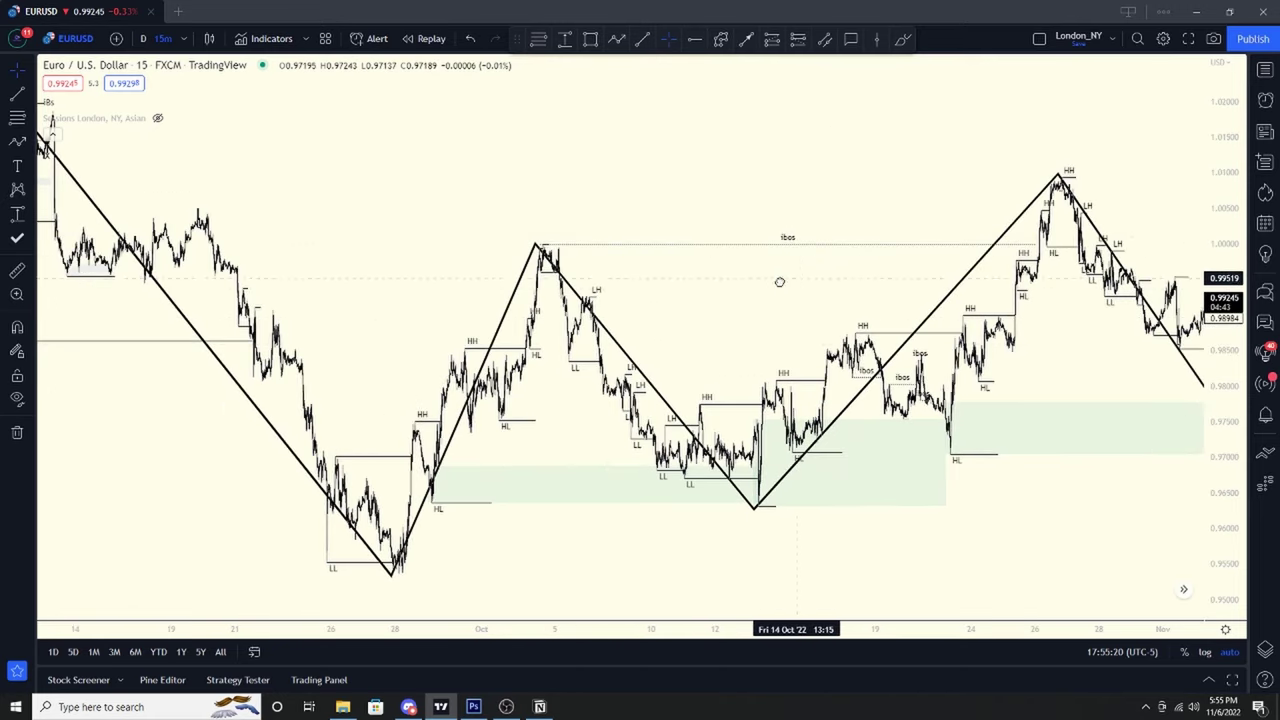
drag(797, 277, 640, 281)
scroll(679, 258, up, 2)
scroll(517, 297, left, 5)
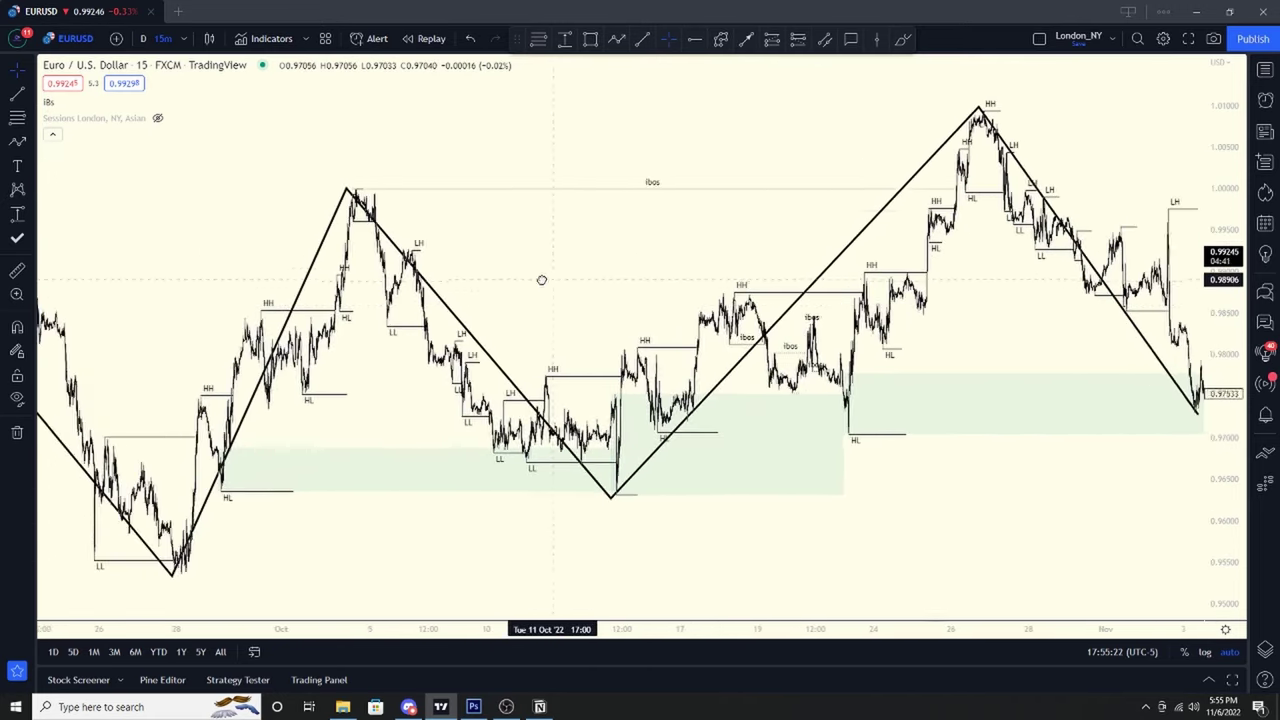
scroll(523, 277, right, 1)
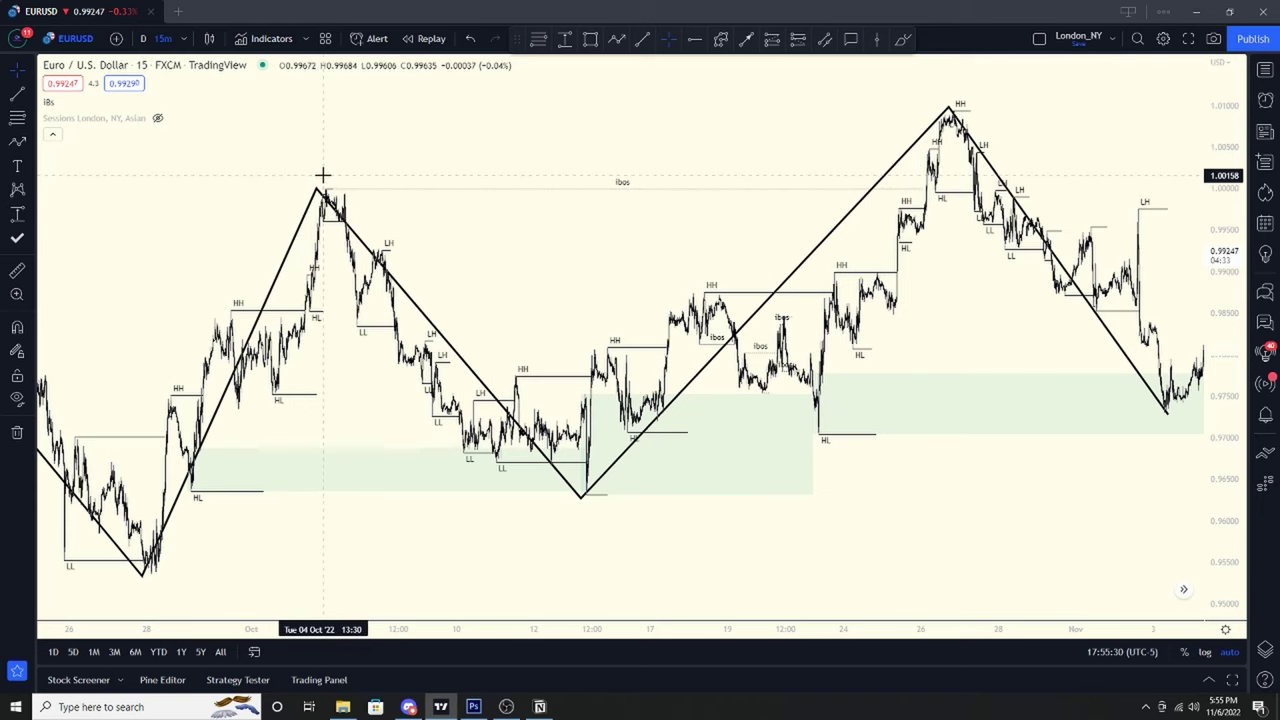
drag(543, 263, 371, 211)
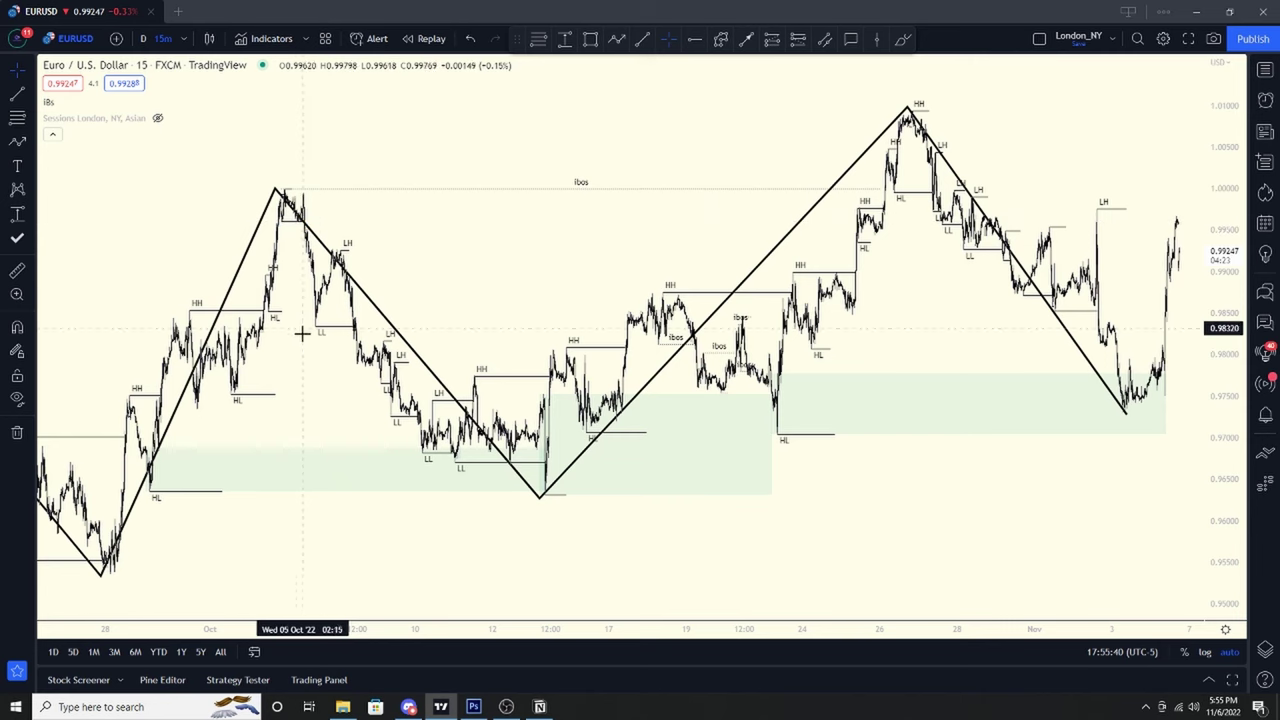
scroll(503, 283, right, 2)
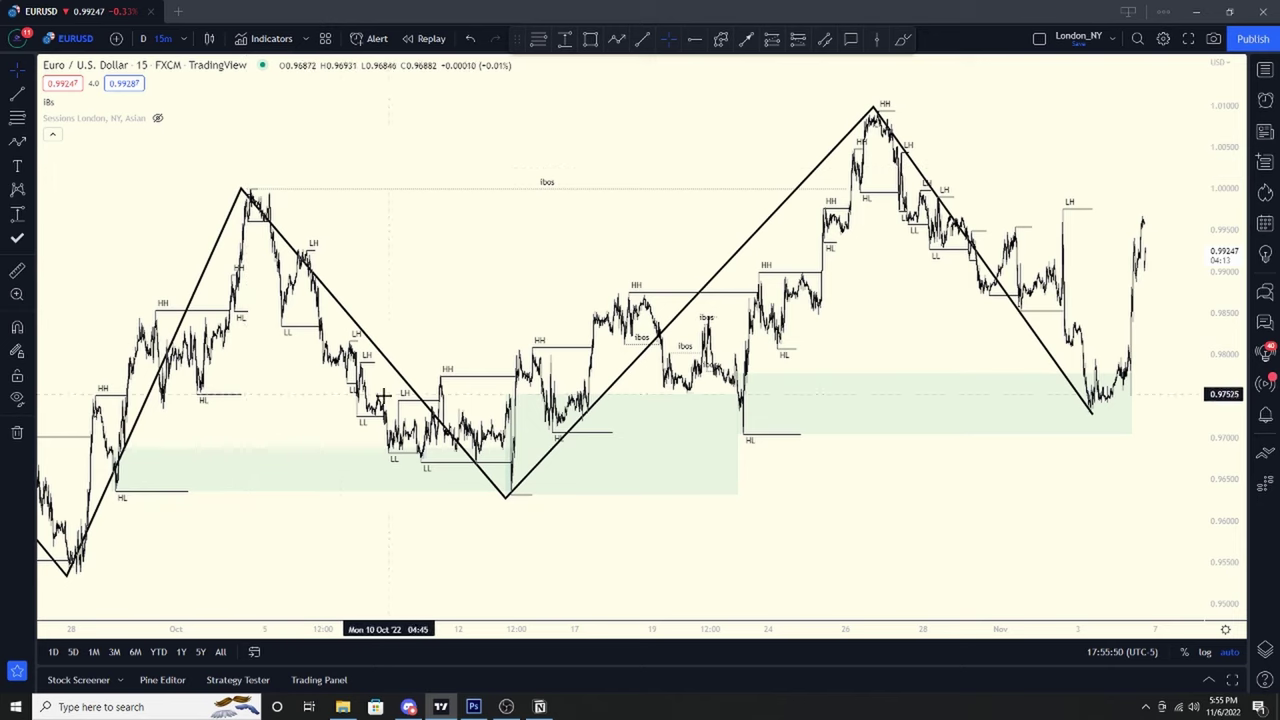
Draw a Fib retracement from the late September low at about 0.9528 up to the 4 October high at about 1.0003, extending to 20 October
click(17, 117)
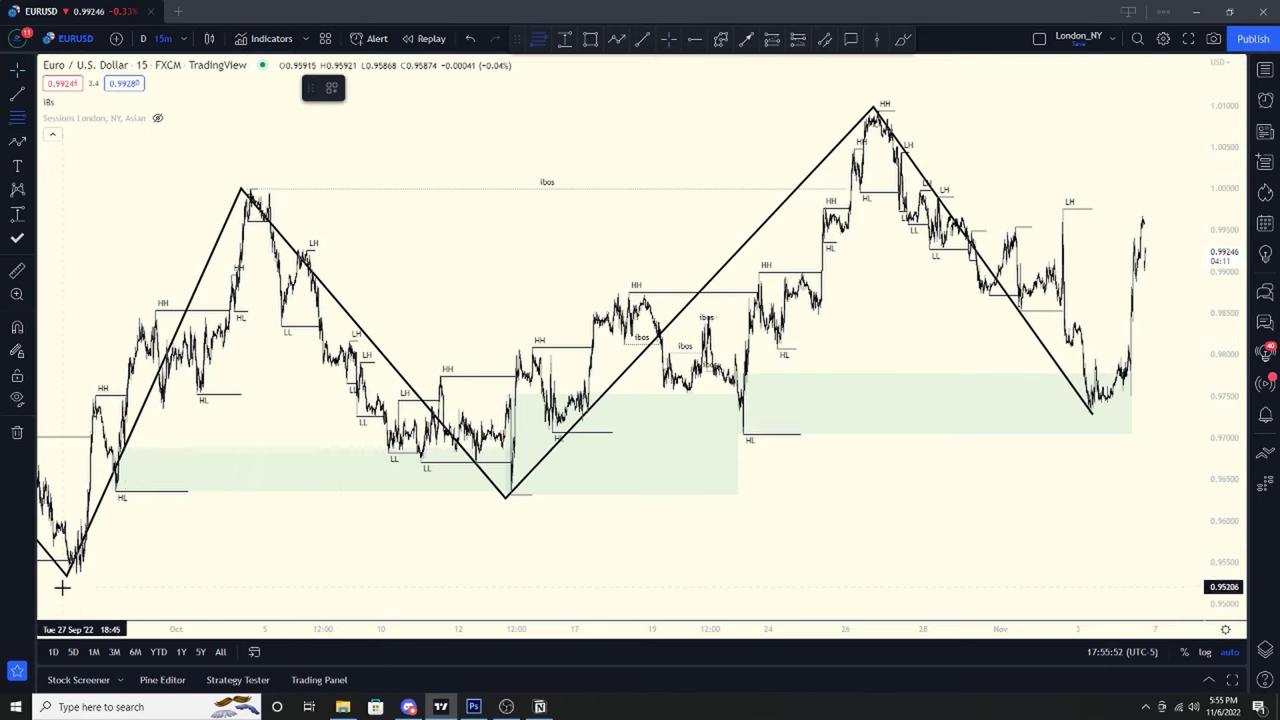
click(61, 580)
click(726, 185)
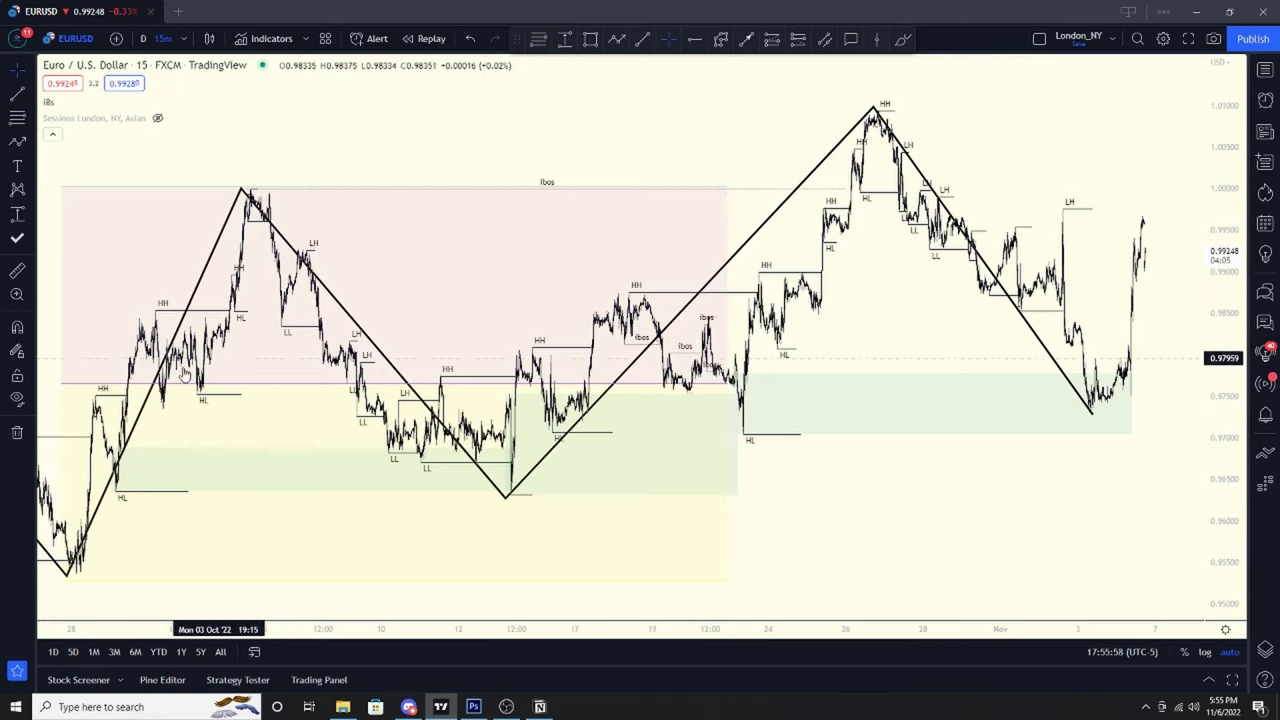
click(357, 416)
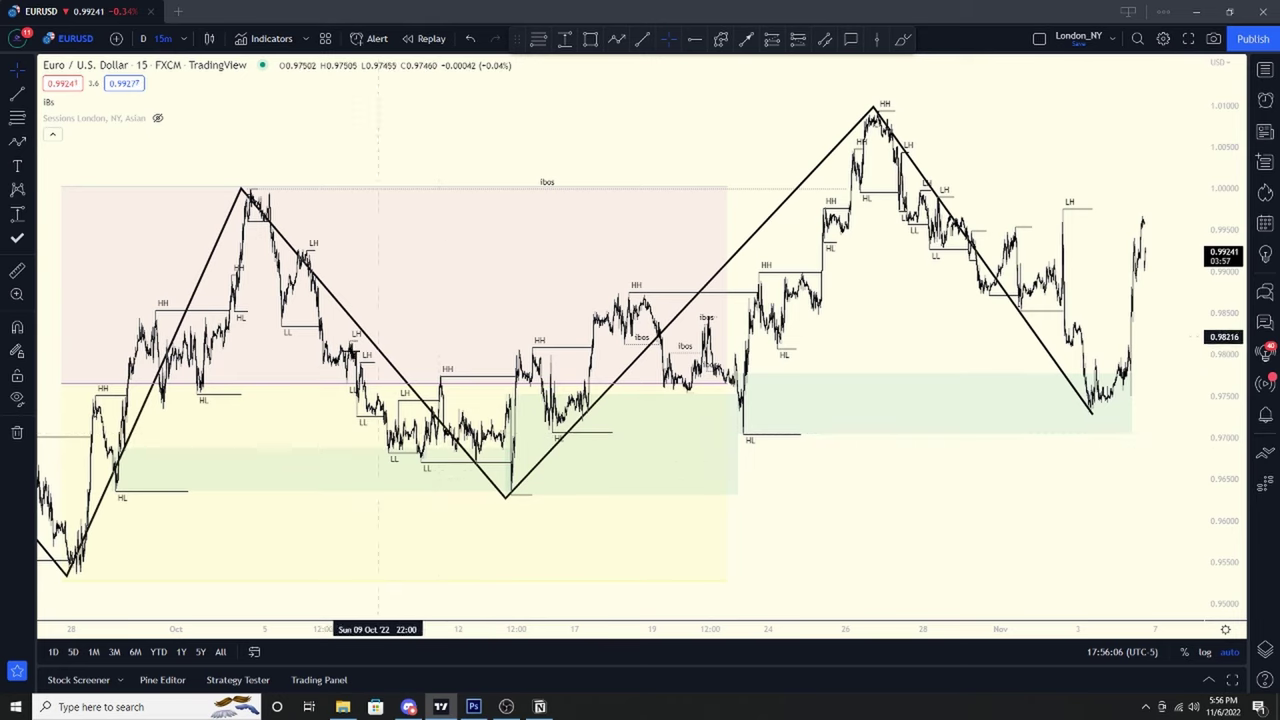
Delete the retracement drawing spanning the late September low and the 4 October high
click(532, 404)
click(731, 553)
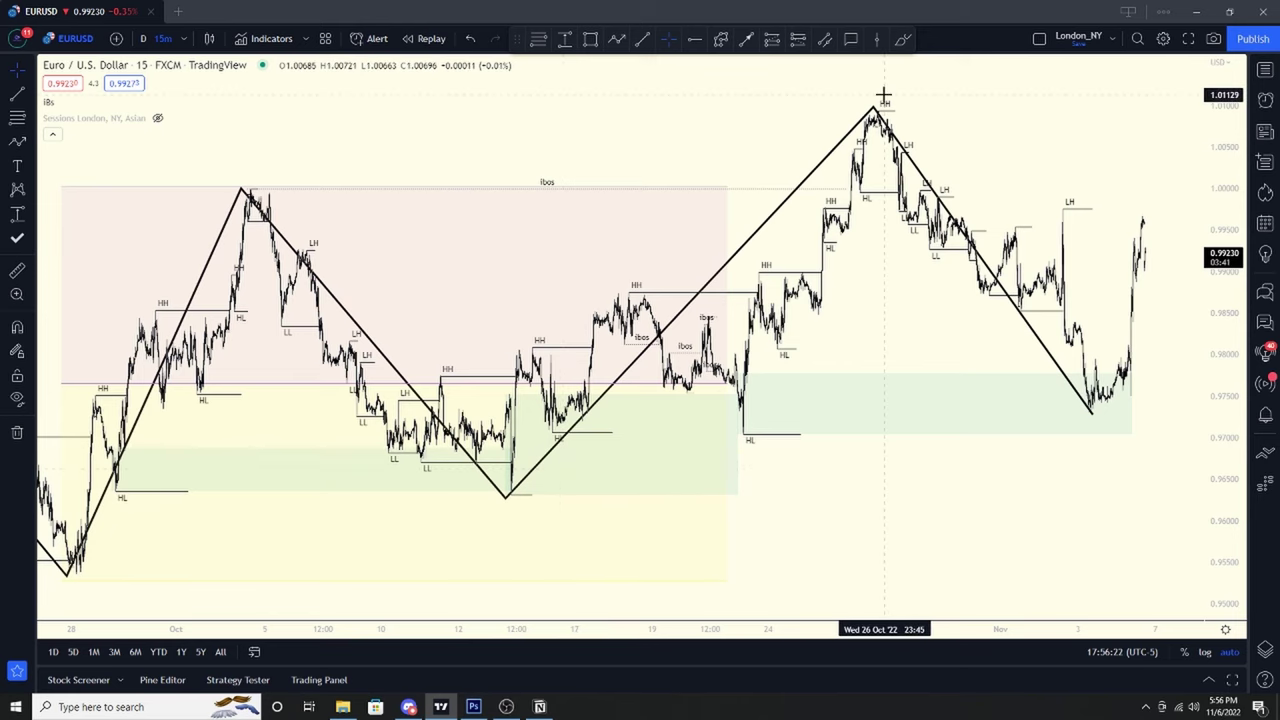
click(728, 557)
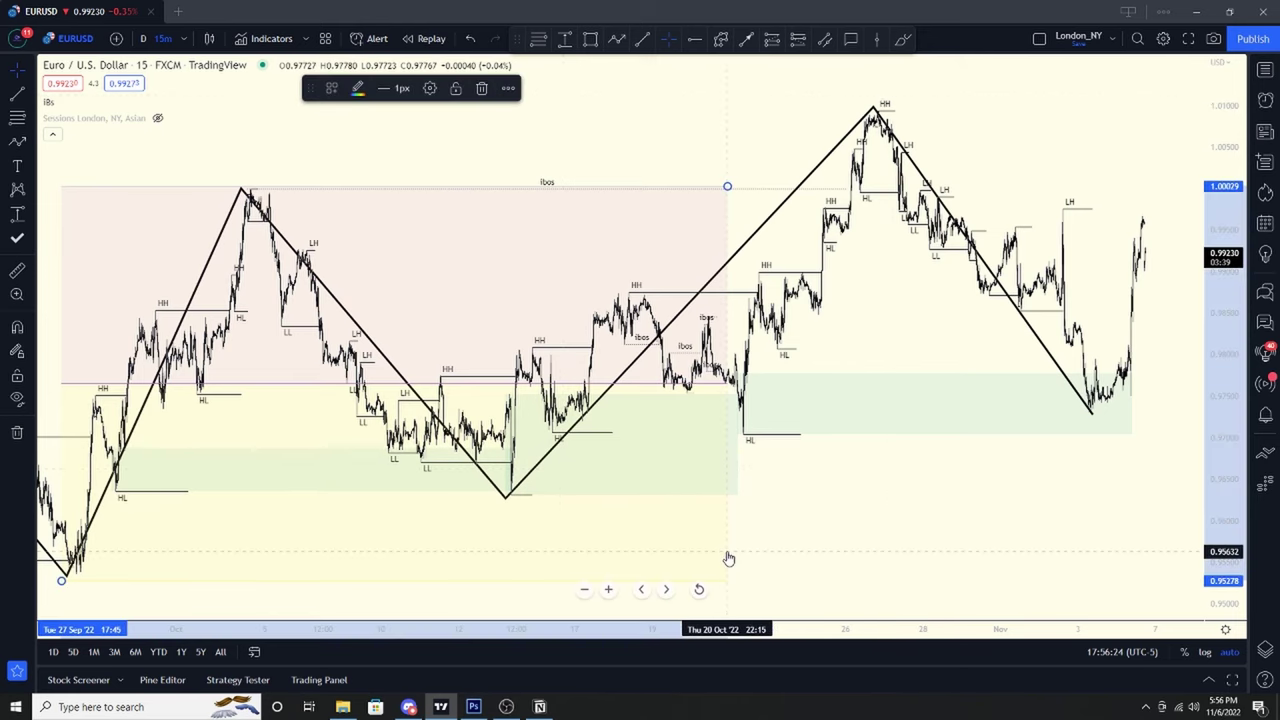
key(Delete)
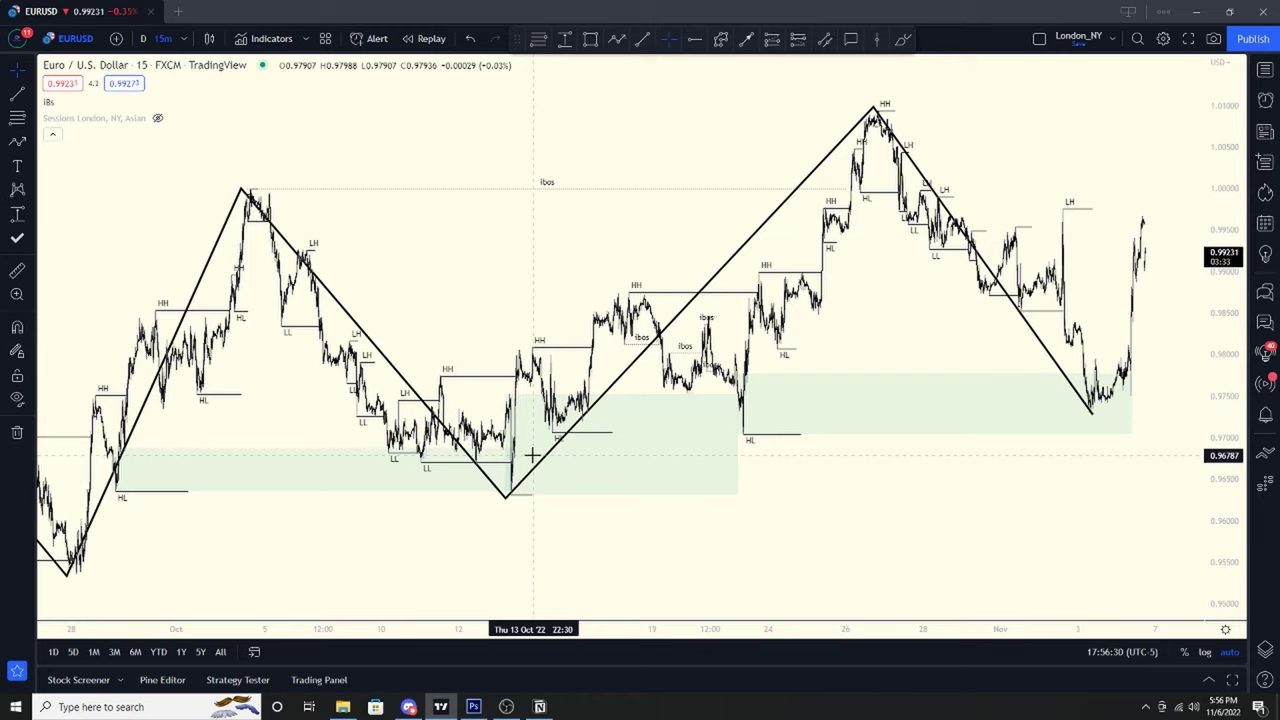
click(491, 491)
click(505, 455)
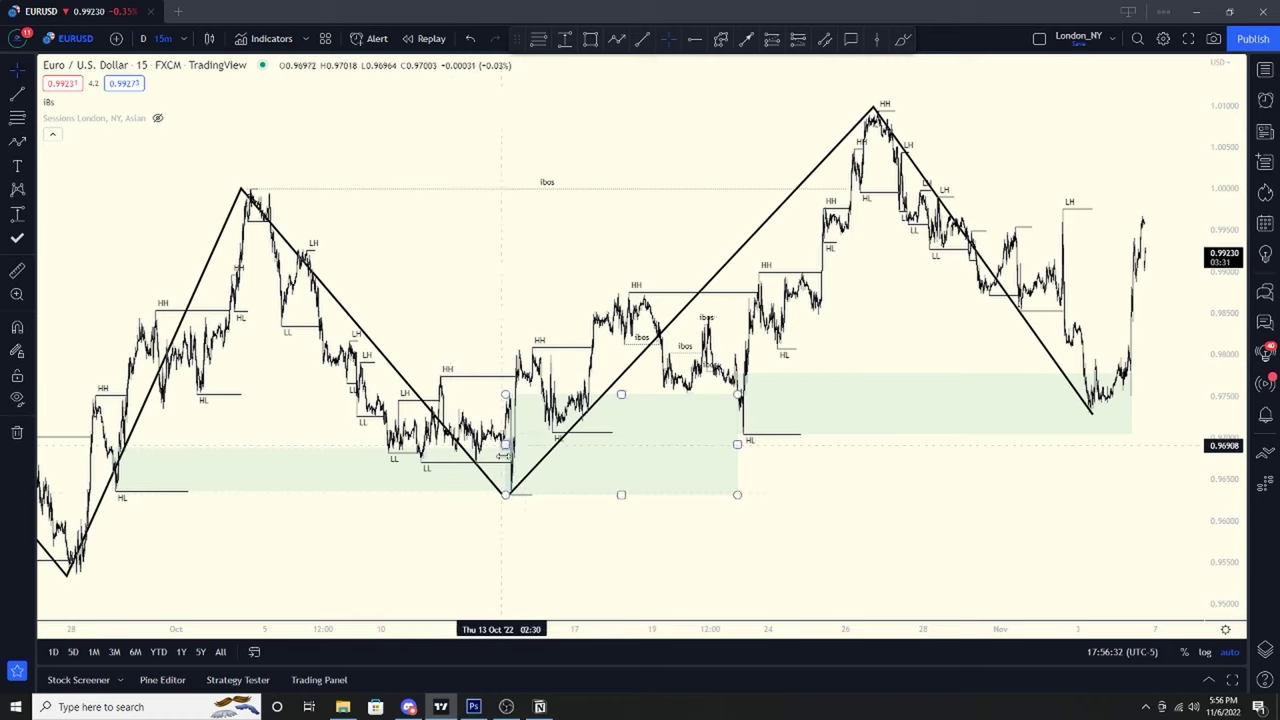
key(Escape)
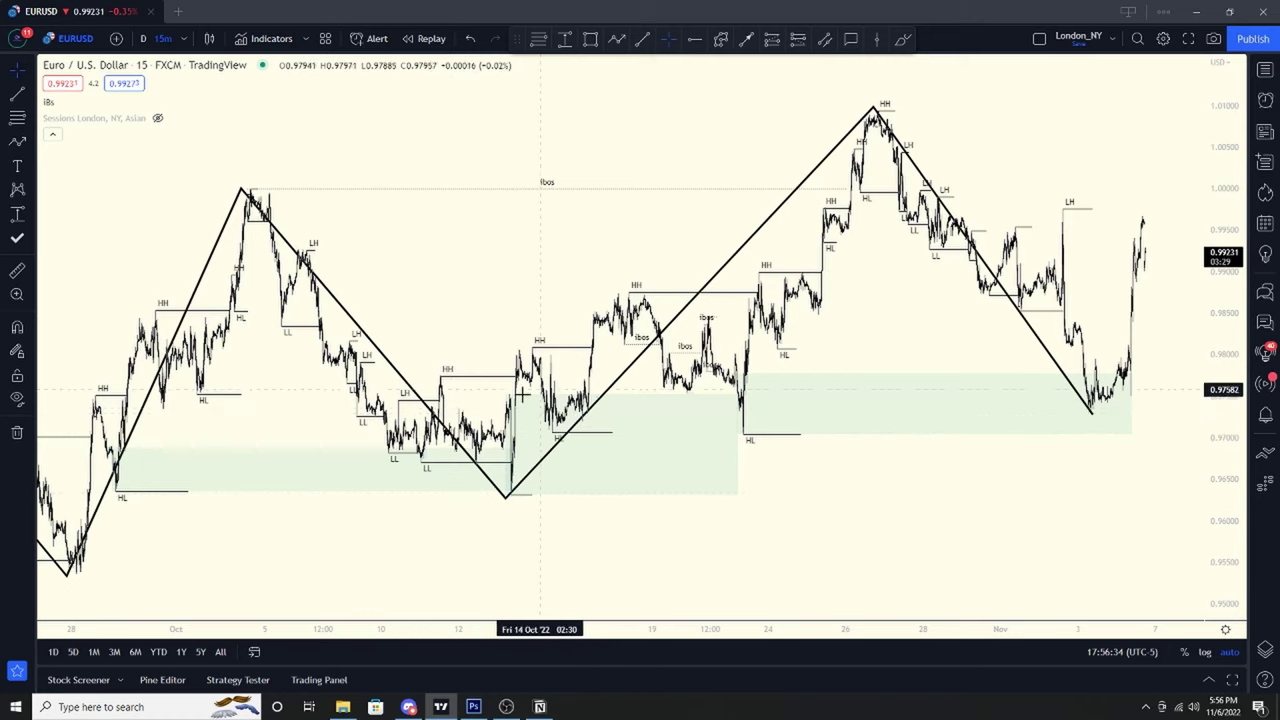